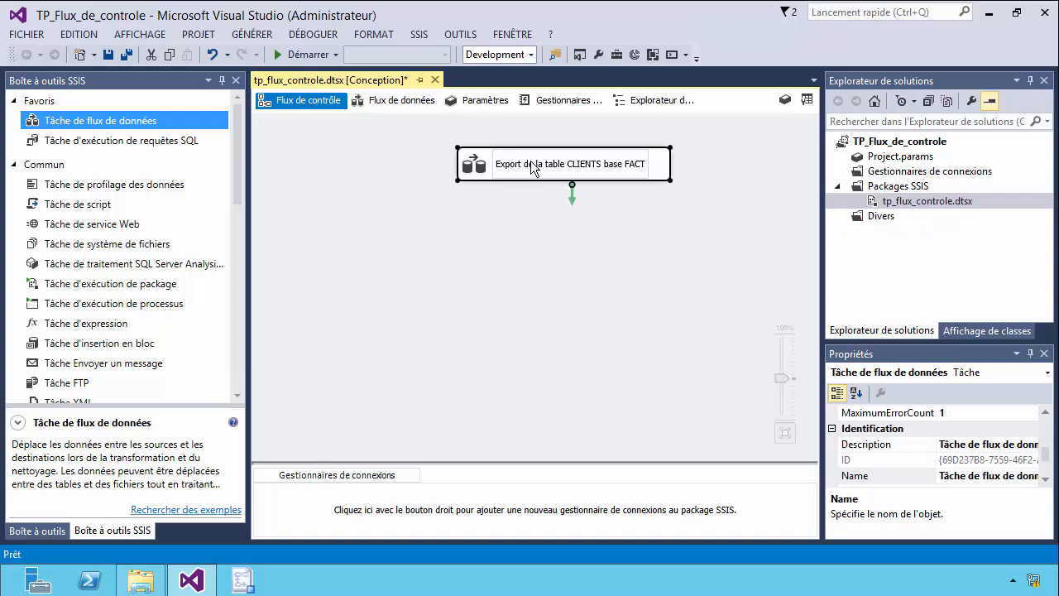
Open the data flow of the task "Export de la table CLIENTS base FACT" and add an ADO NET source to it.
left_click_drag(517, 169, 442, 168)
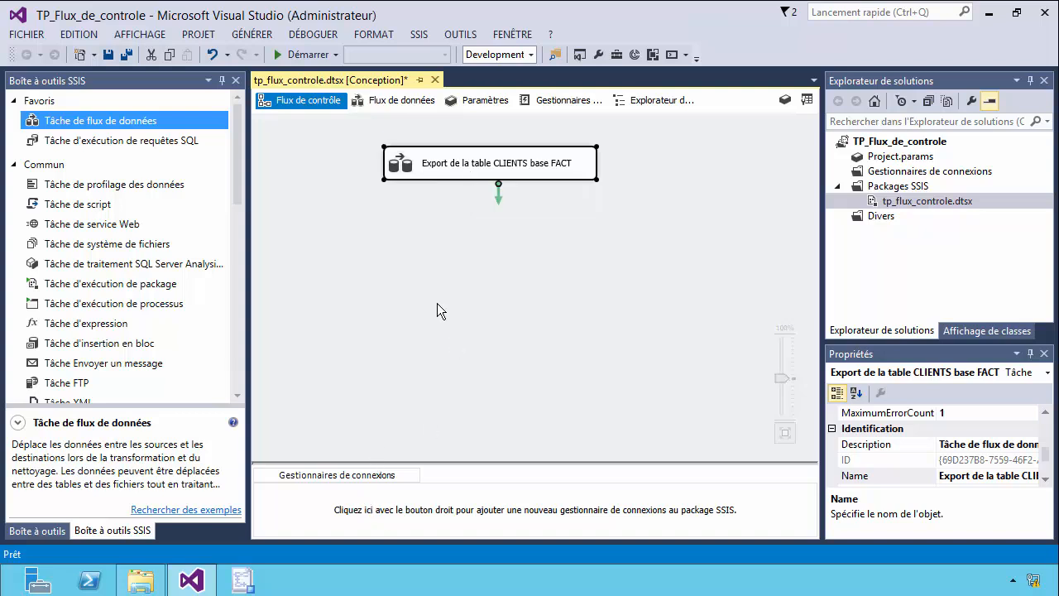
double_click(486, 170)
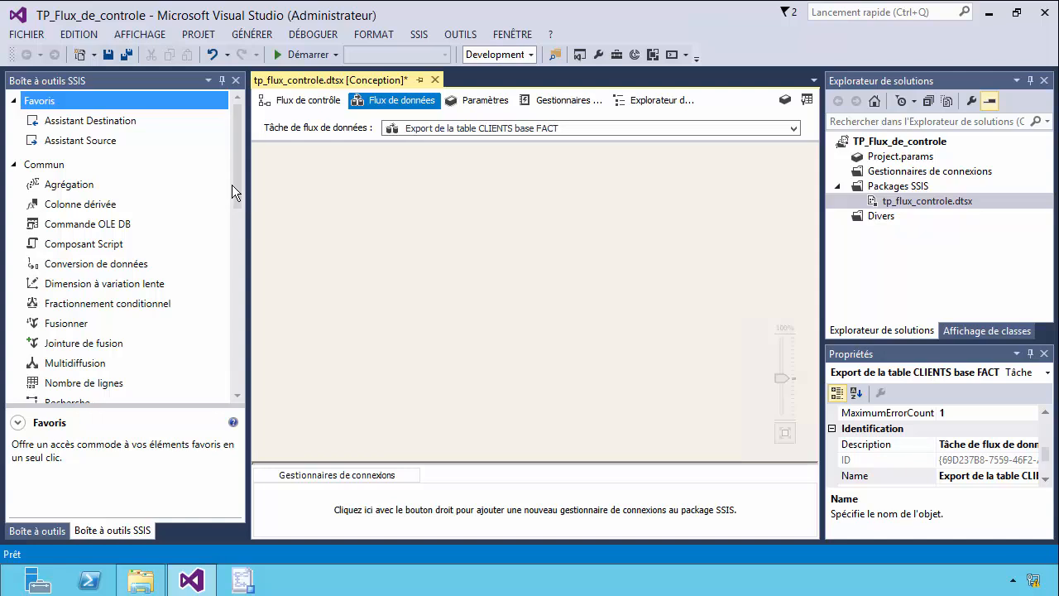
left_click_drag(239, 188, 248, 309)
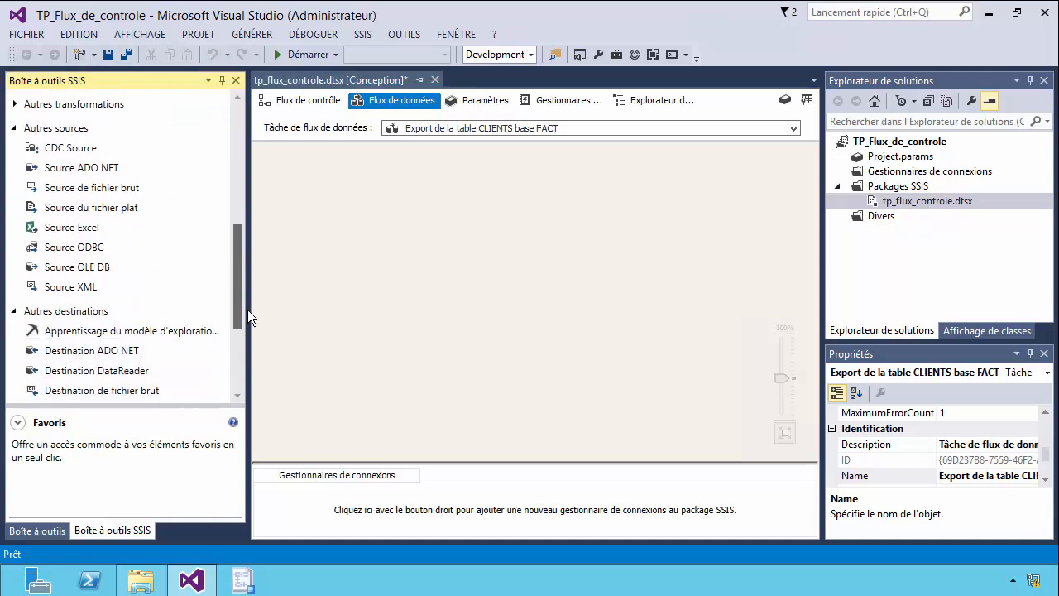
left_click(86, 165)
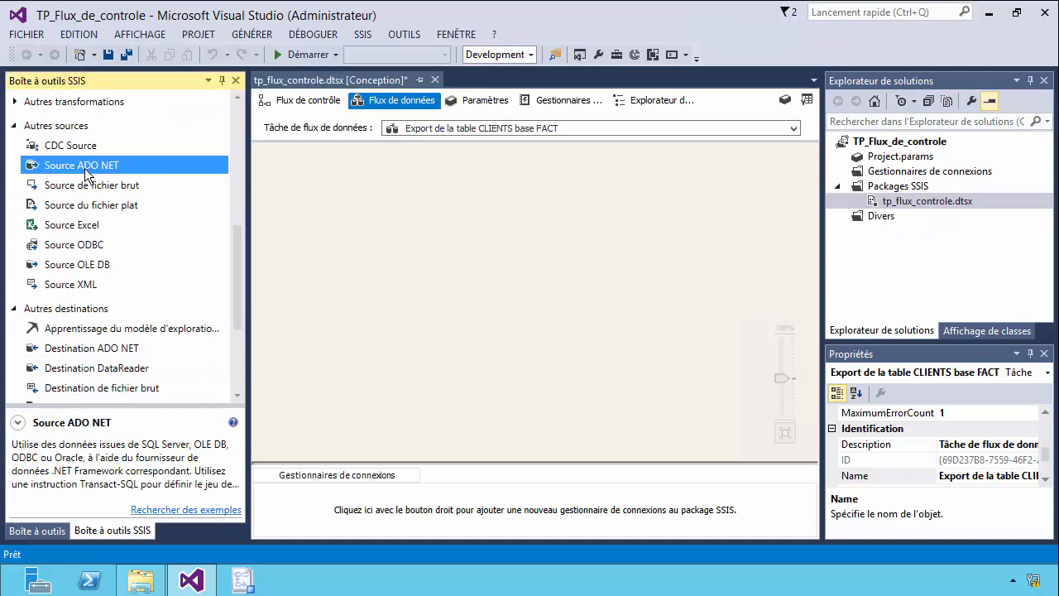
left_click_drag(280, 204, 417, 204)
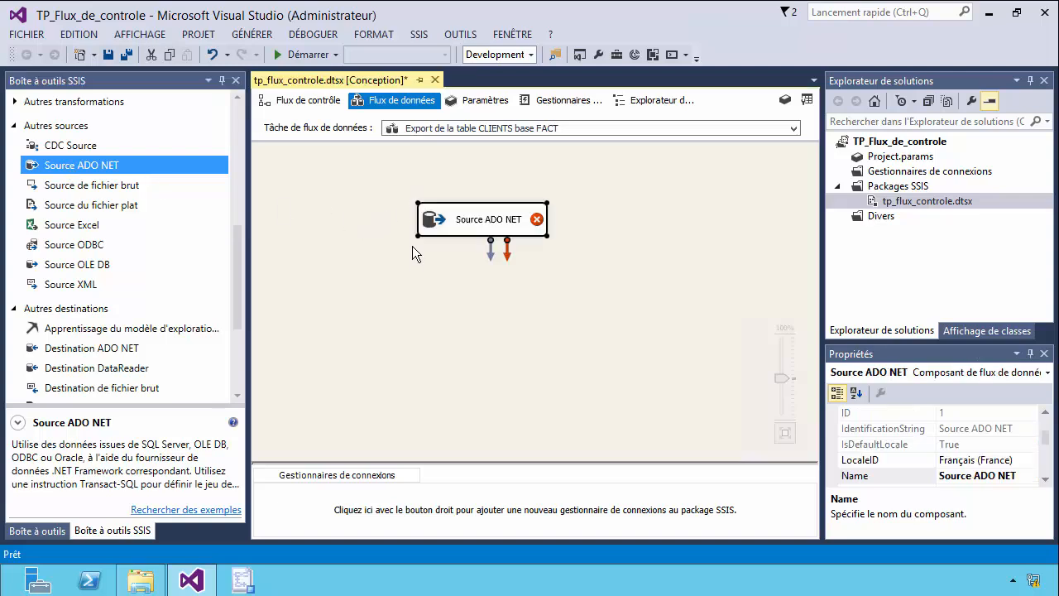
Rename the ADO NET source as "ADO base FACT".
left_click(467, 223)
left_click(470, 221)
type("A")
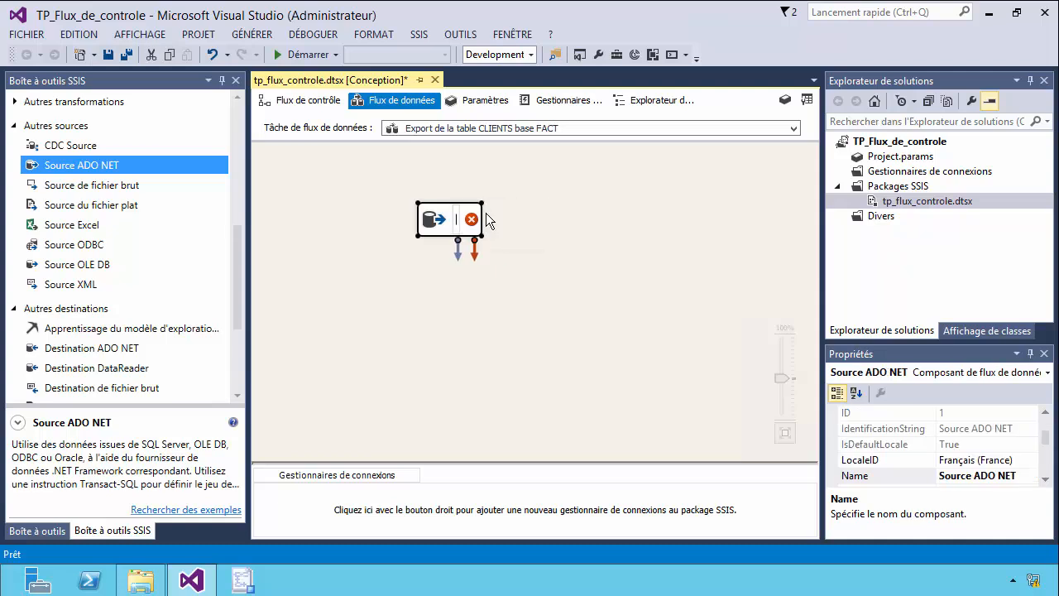
type("DO")
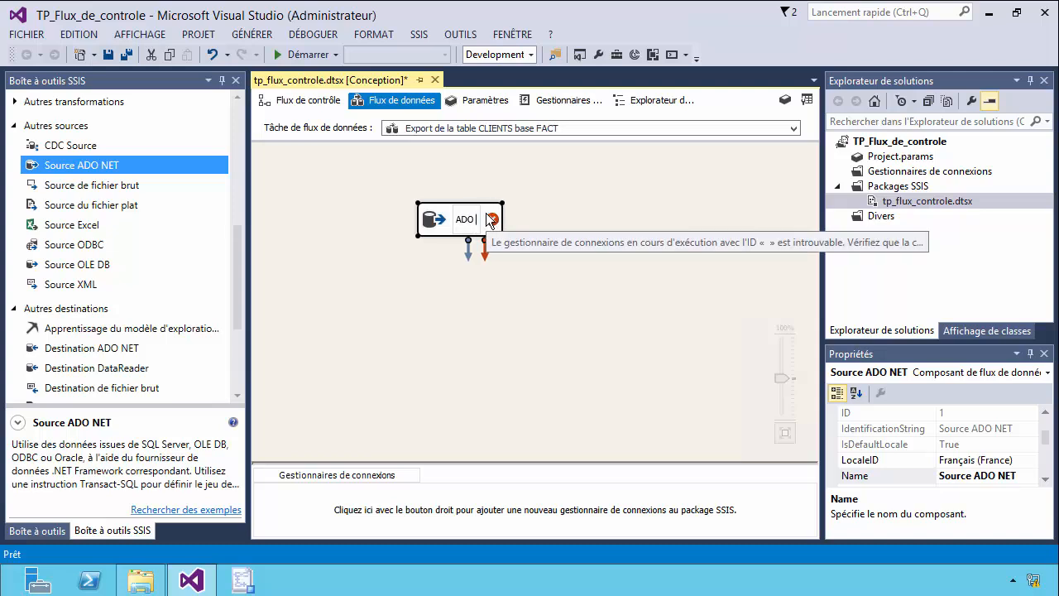
type(" base FACT")
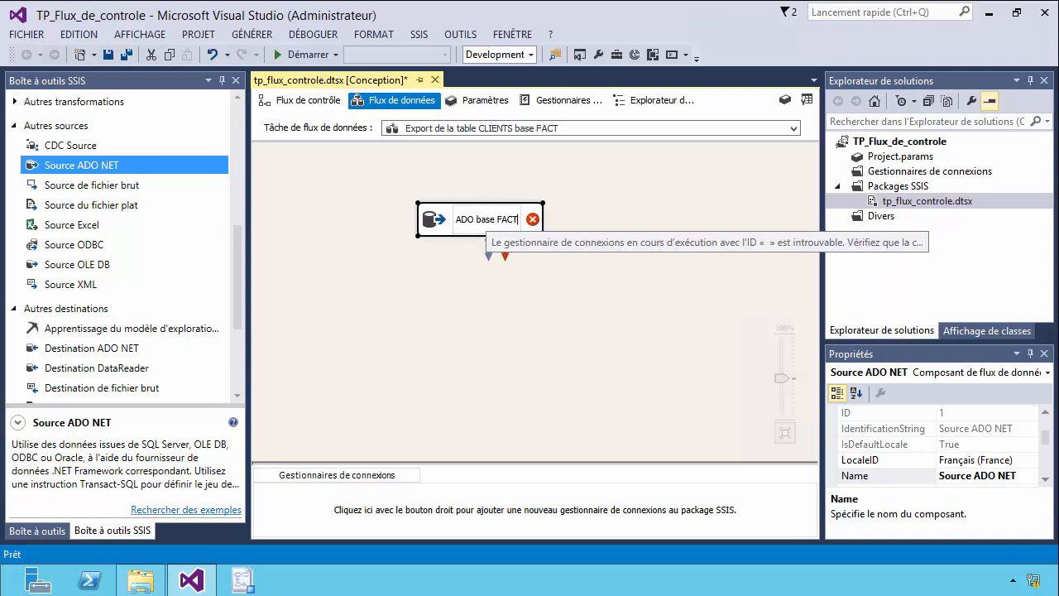
left_click(469, 303)
left_click(452, 224)
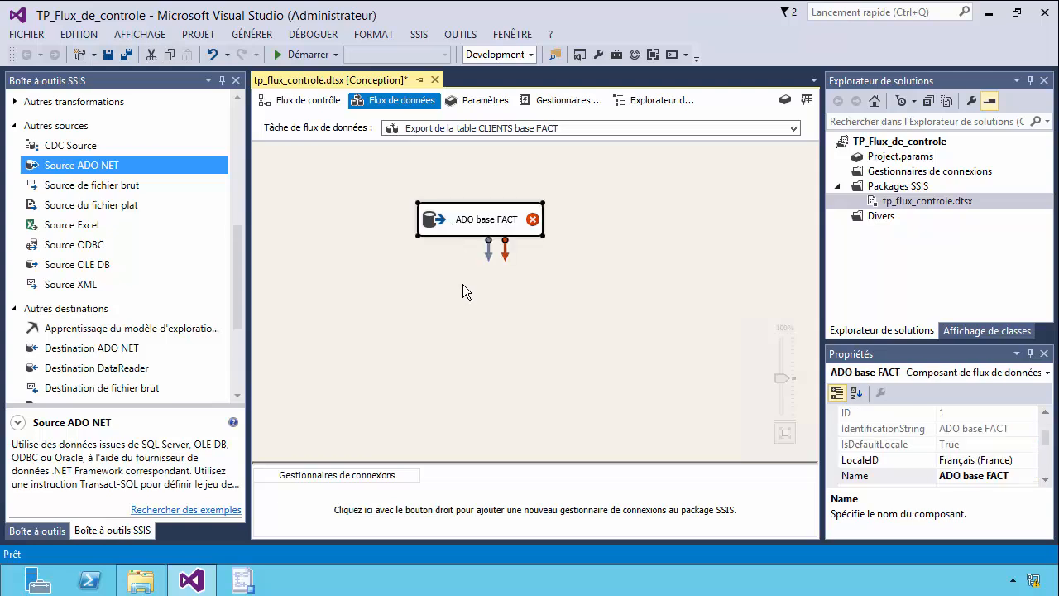
From the ADO base FACT source's connection configuration, delete the existing data connection MSSQL01.FACT.STAGIAIRE.
double_click(473, 229)
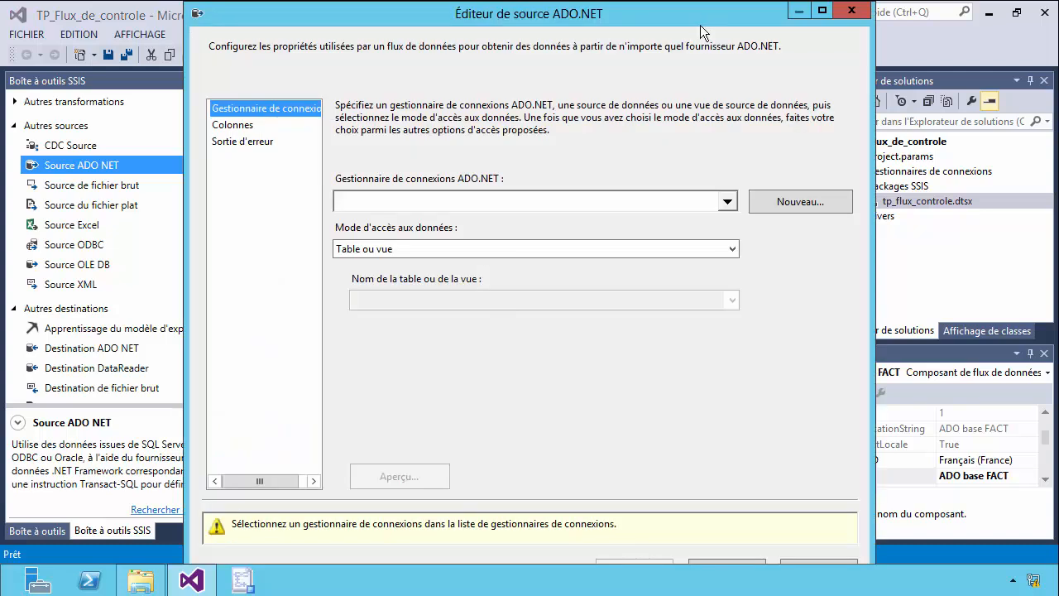
left_click(807, 214)
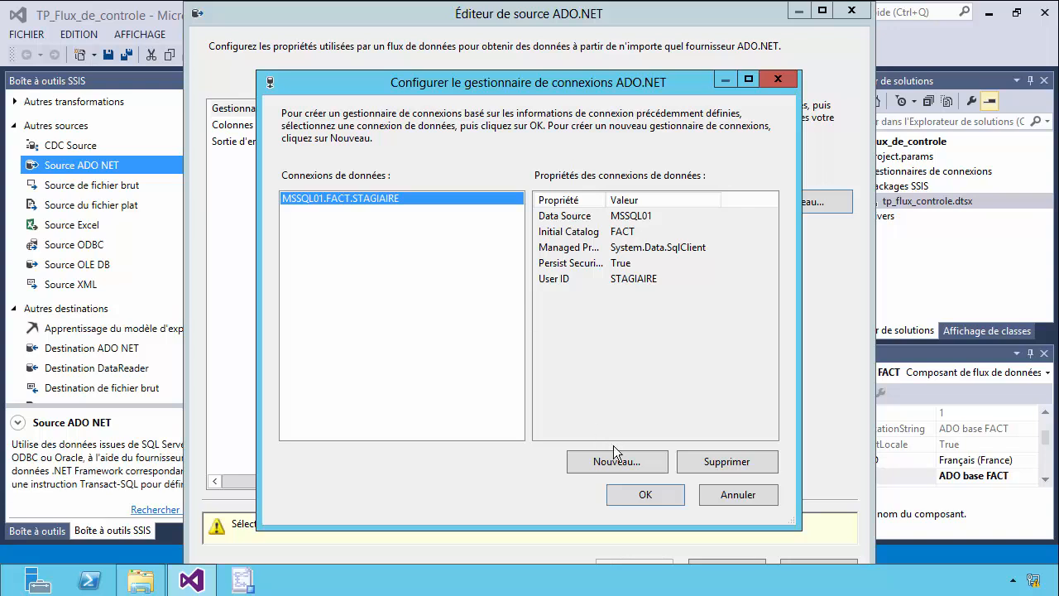
left_click(715, 468)
Create a new ADO.NET data connection and set its server name to MSSQL01.
left_click(622, 462)
left_click(664, 132)
left_click(631, 130)
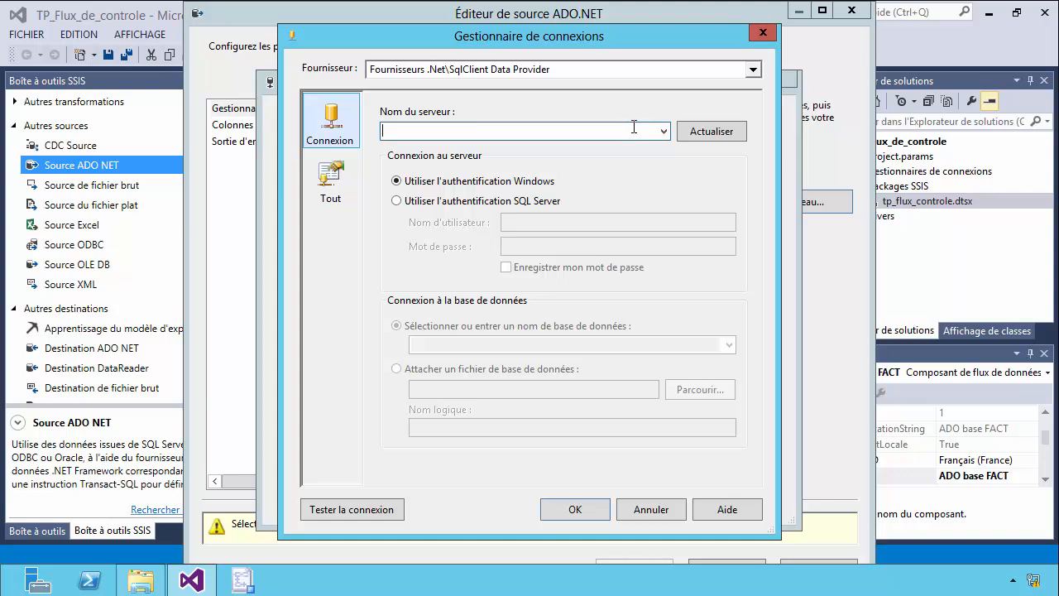
type("MSSQL01")
Use SQL Server authentication with user name STAGIAIRE, enter the account password and have the password saved.
left_click(410, 204)
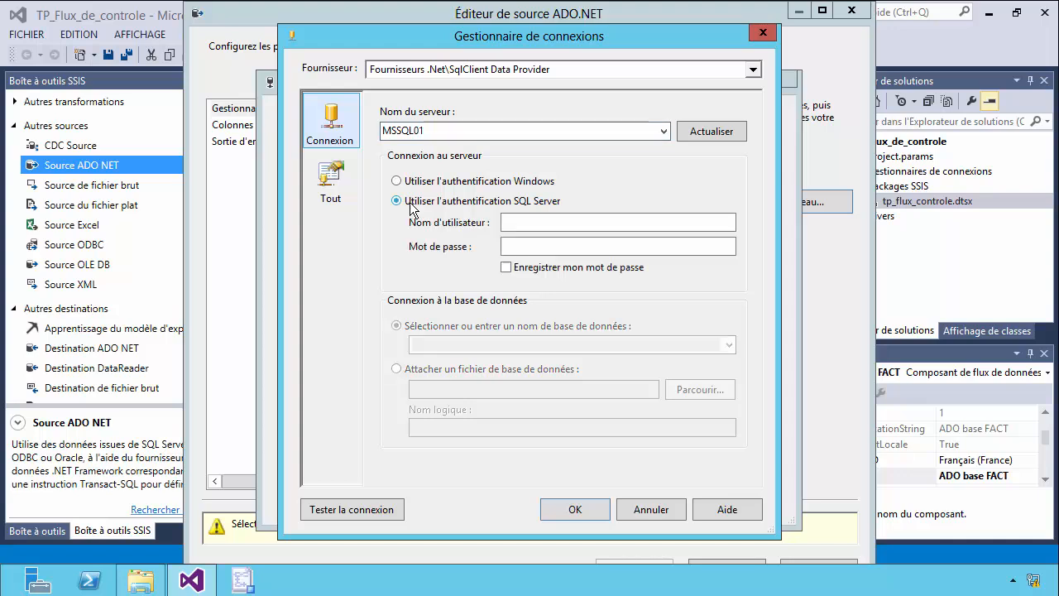
left_click(518, 222)
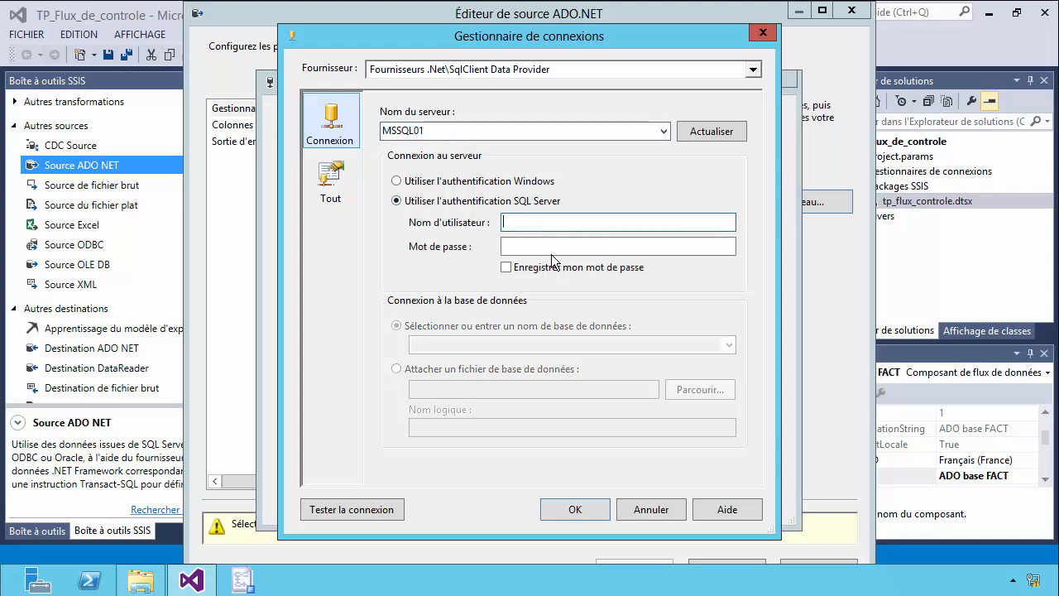
type("STAGIAIRE")
left_click(547, 246)
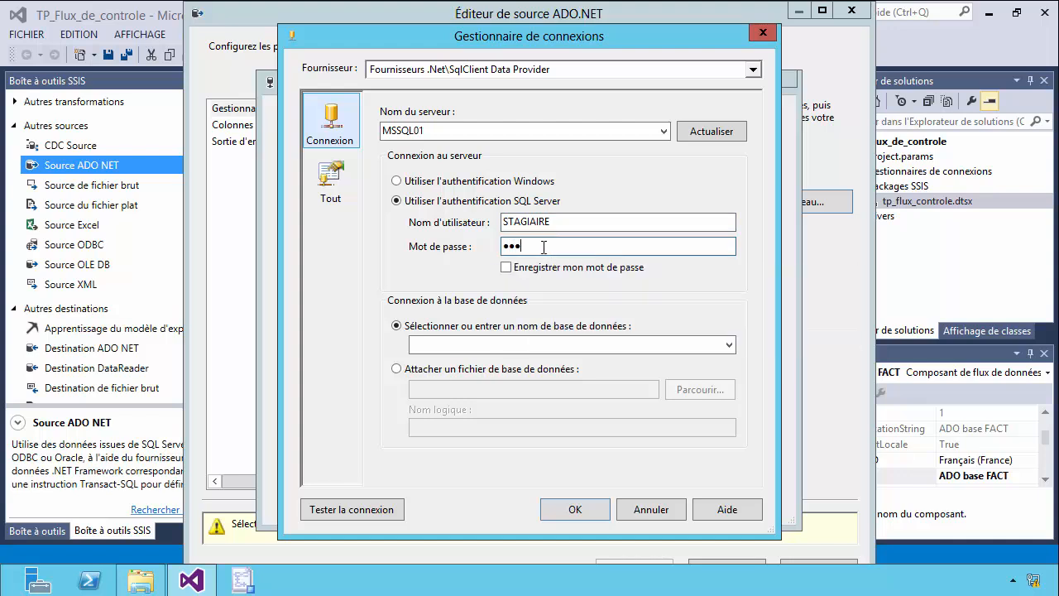
left_click(506, 267)
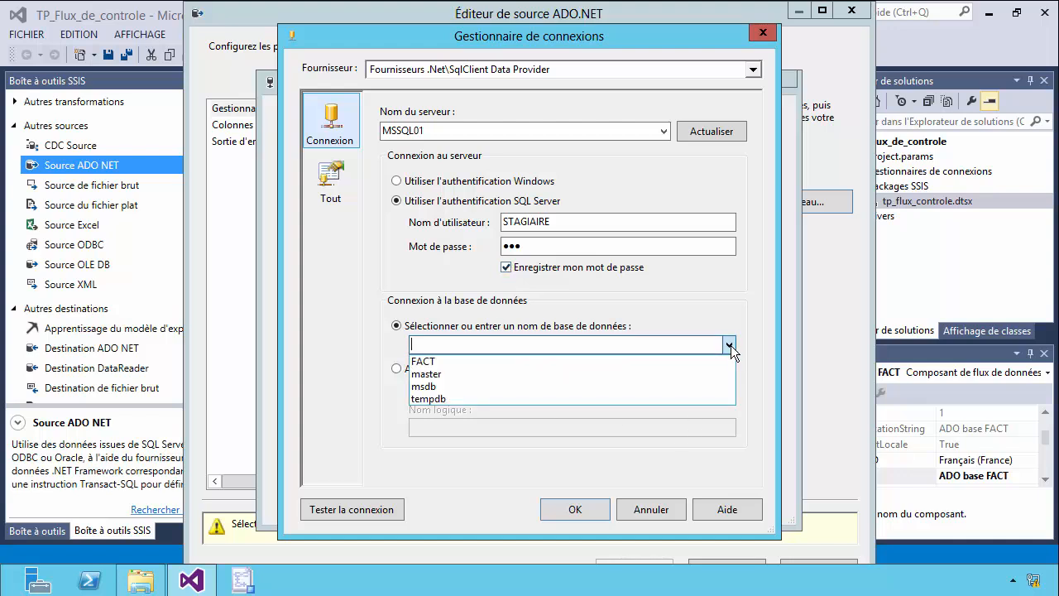
Select the FACT database, test the connection and assign the new connection to the ADO.NET source.
left_click(514, 359)
left_click(340, 503)
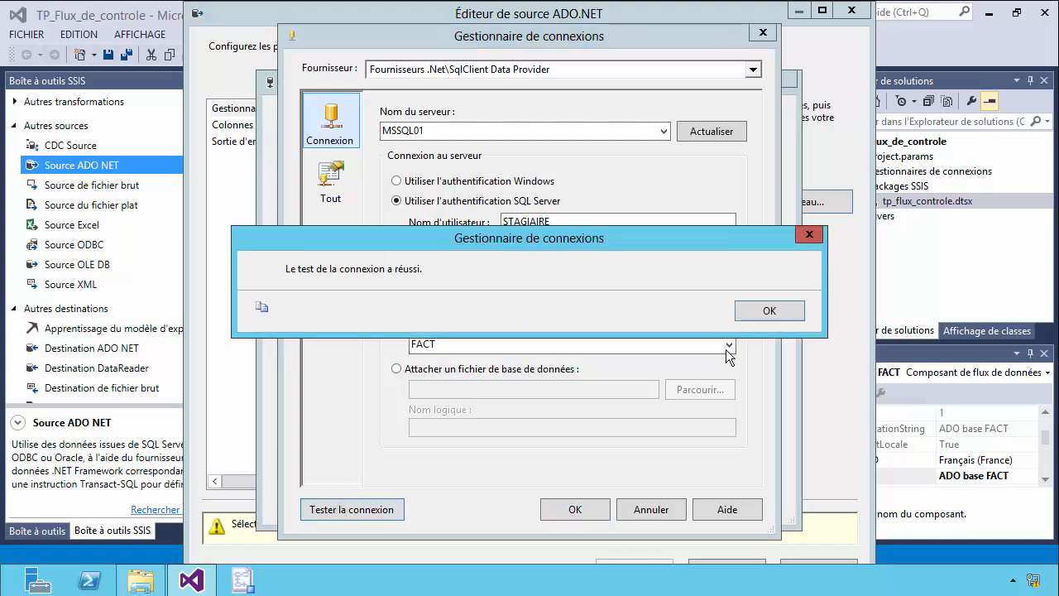
left_click(772, 311)
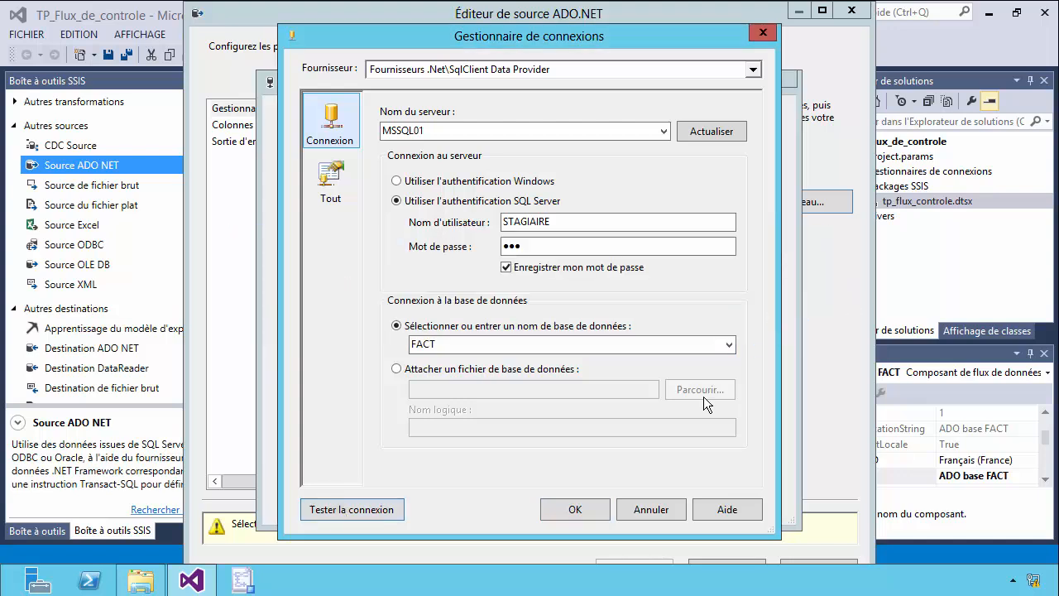
left_click(574, 506)
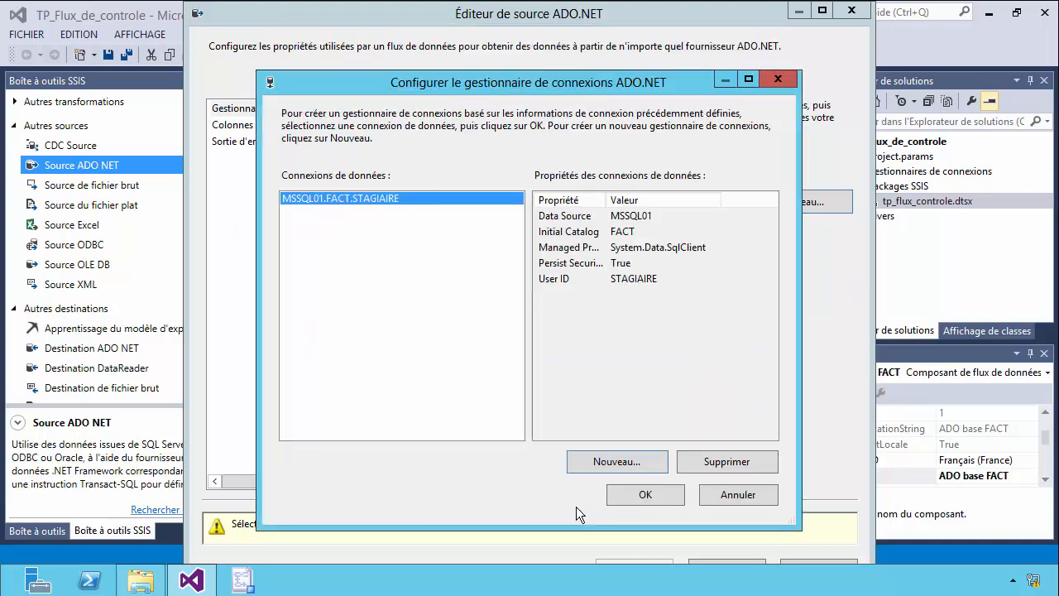
left_click(644, 495)
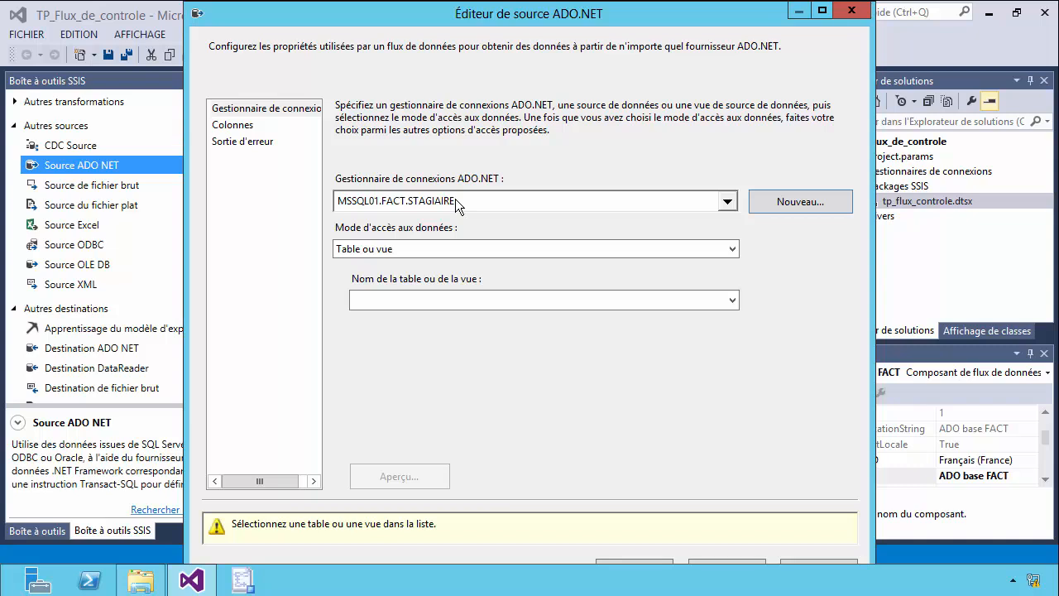
Set the source's data access mode to "Table ou vue" and choose the table "STAGIAIRE"."CLIENTS".
left_click(732, 249)
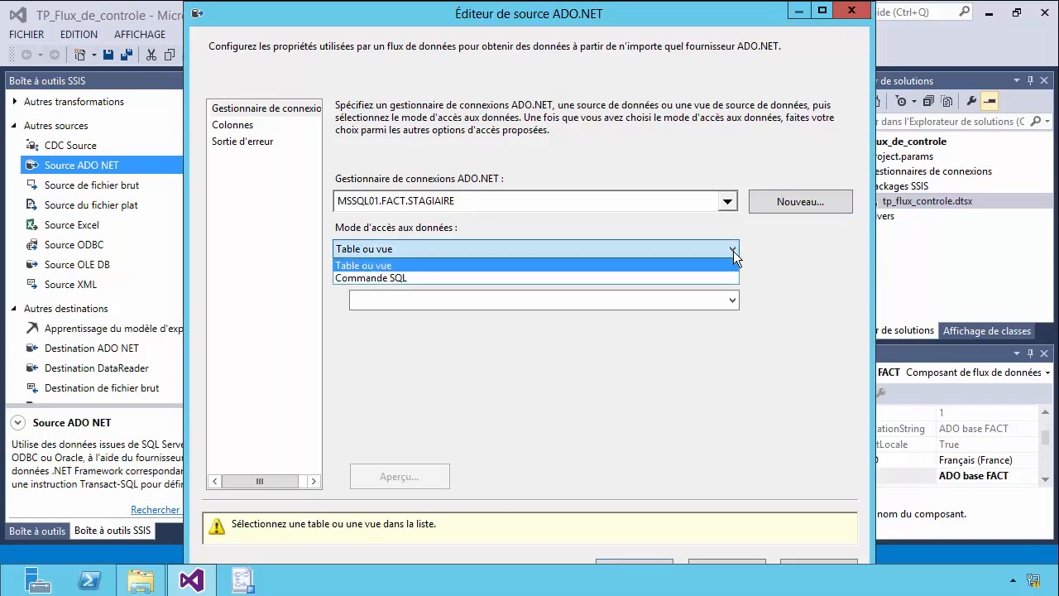
left_click(475, 265)
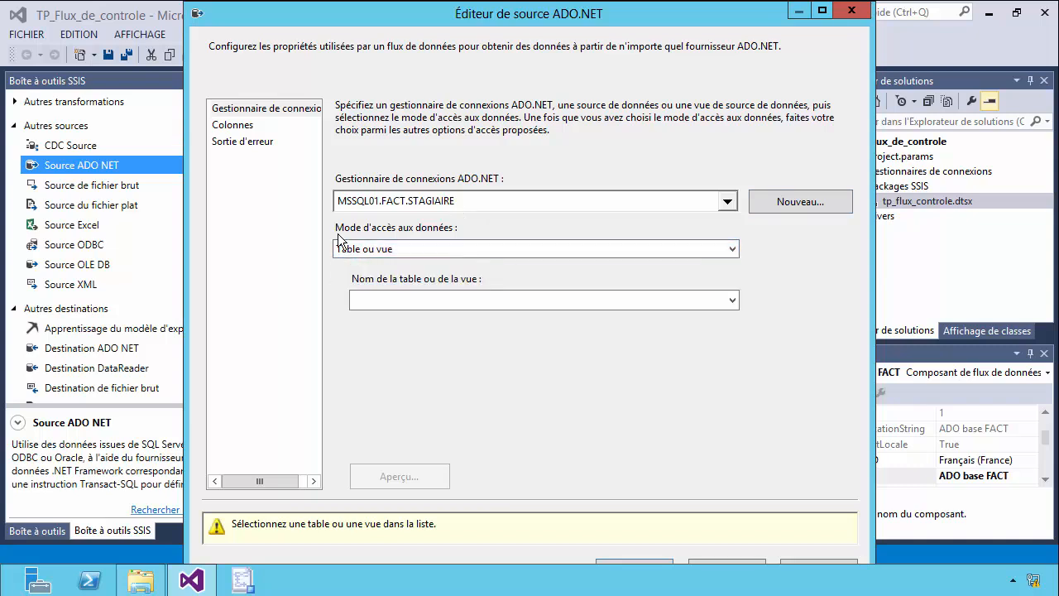
left_click(732, 300)
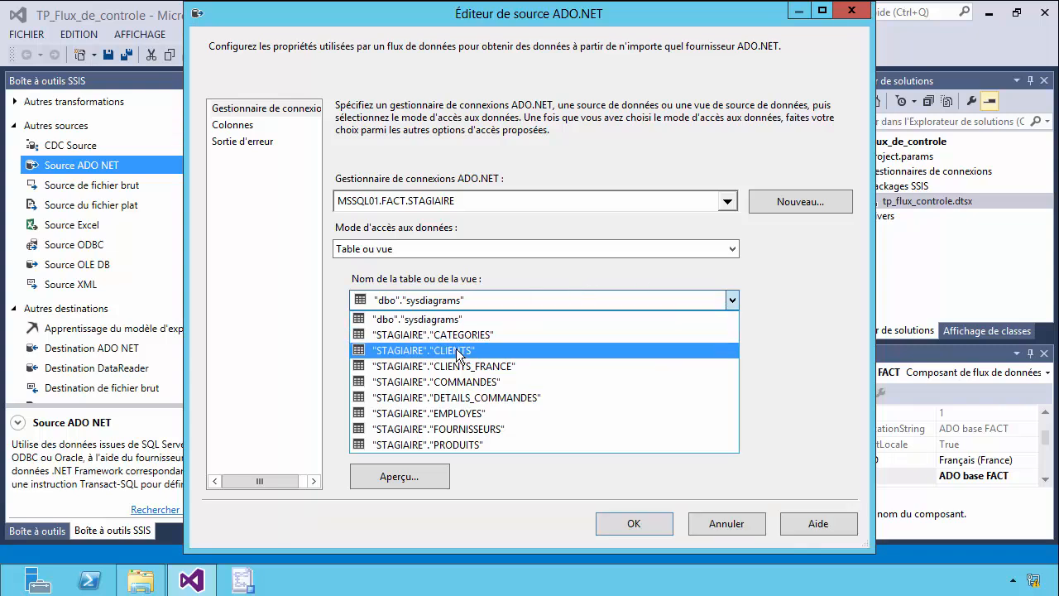
left_click(422, 351)
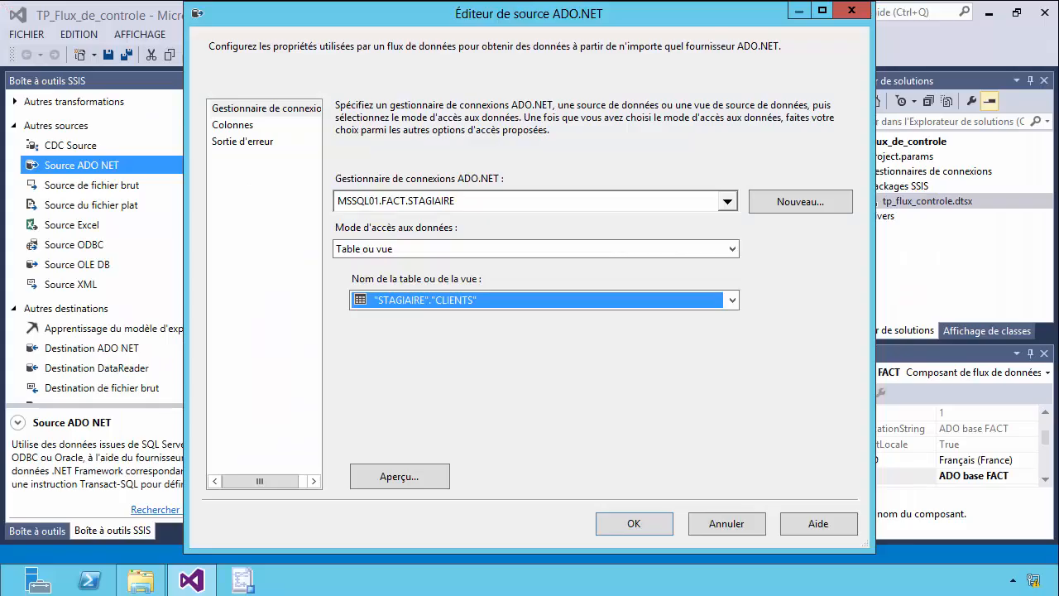
Preview the CLIENTS rows and review the output columns, accepting the ADO.NET source settings.
left_click(437, 478)
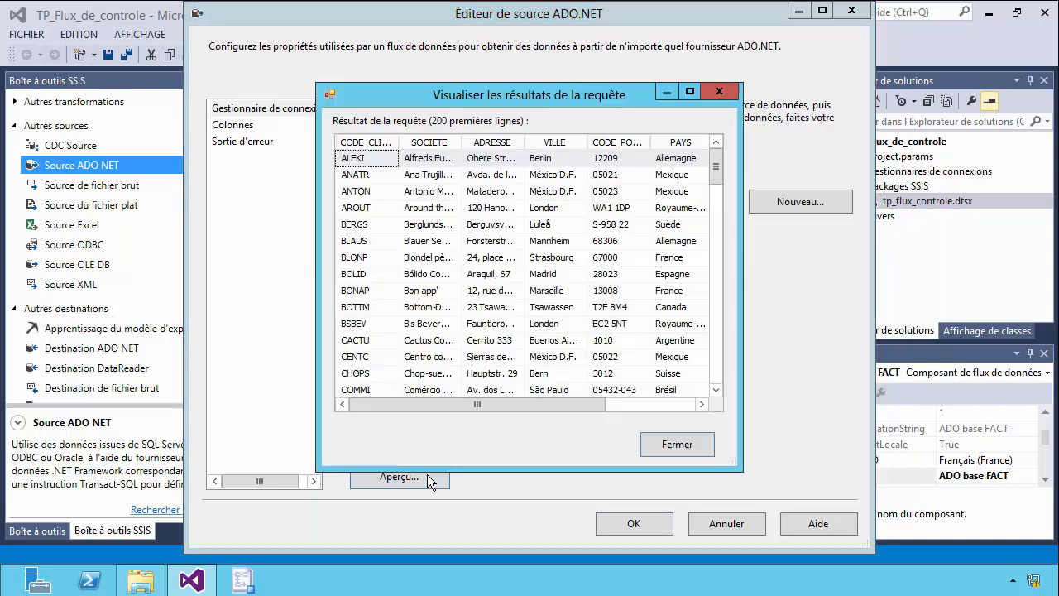
left_click(662, 447)
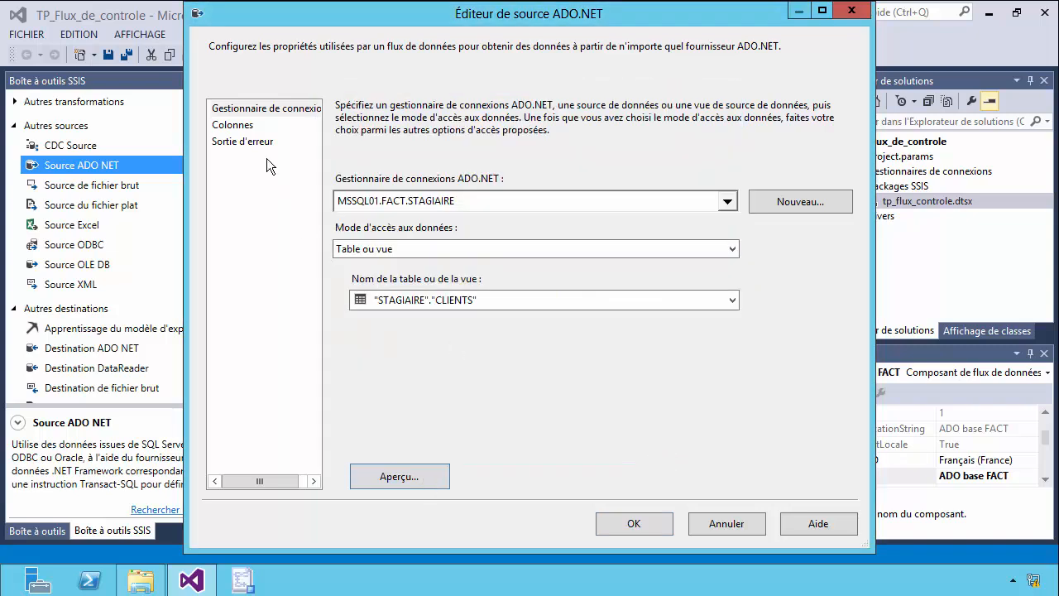
left_click(235, 126)
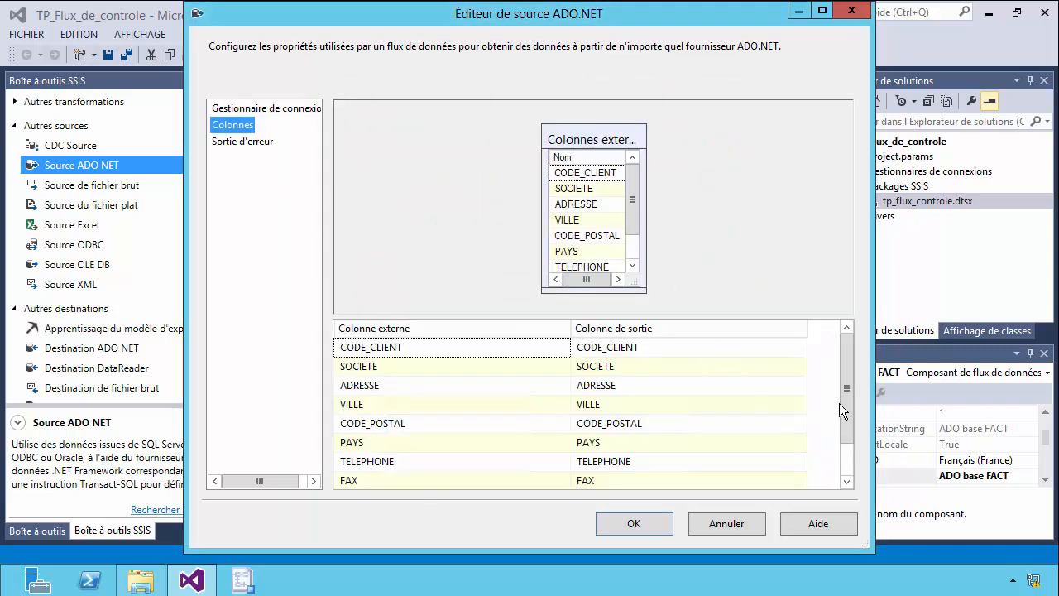
left_click_drag(840, 403, 863, 437)
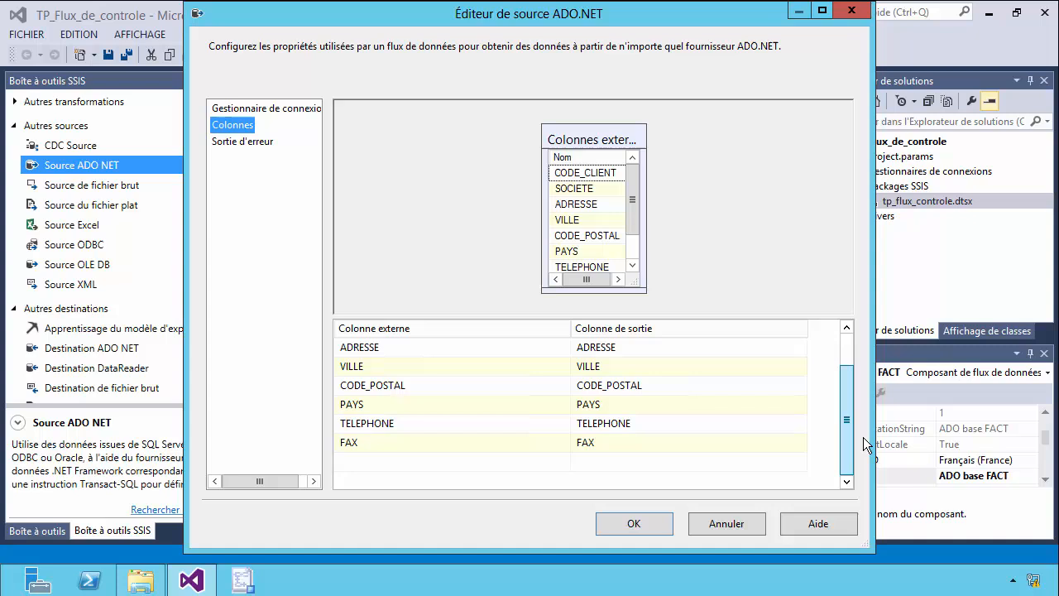
left_click(633, 524)
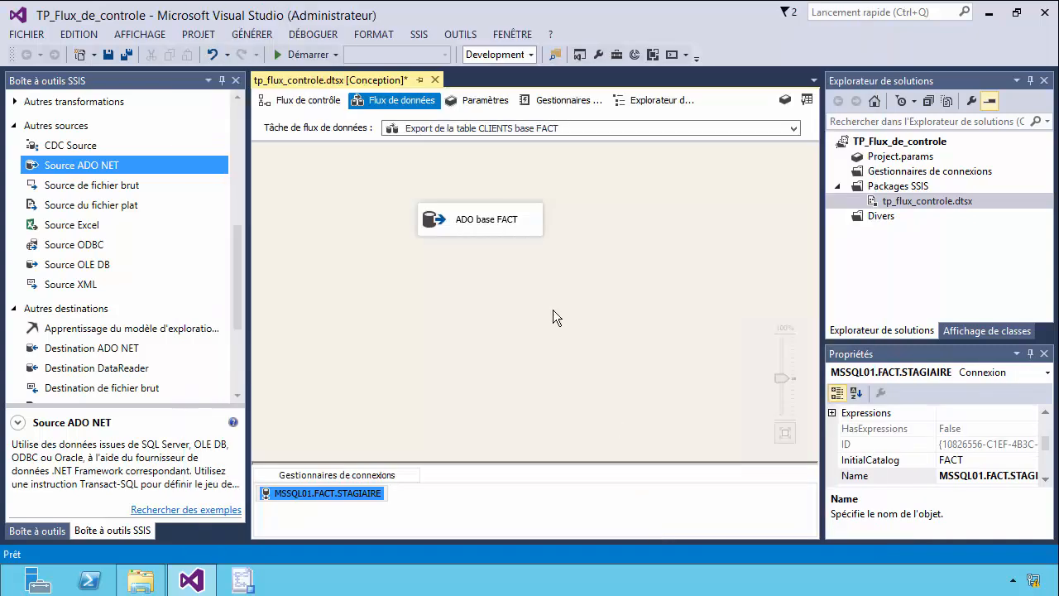
Add a flat file destination (Destination de fichier plat) below the ADO base FACT source and connect the source's regular output to it.
left_click_drag(509, 234, 510, 207)
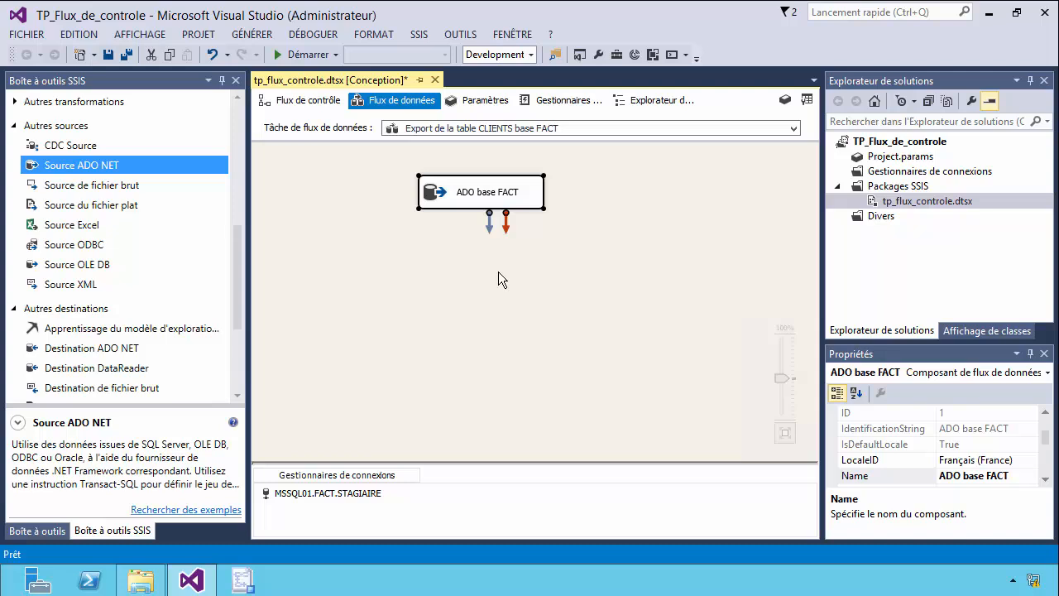
left_click_drag(236, 245, 237, 282)
left_click_drag(77, 281, 473, 287)
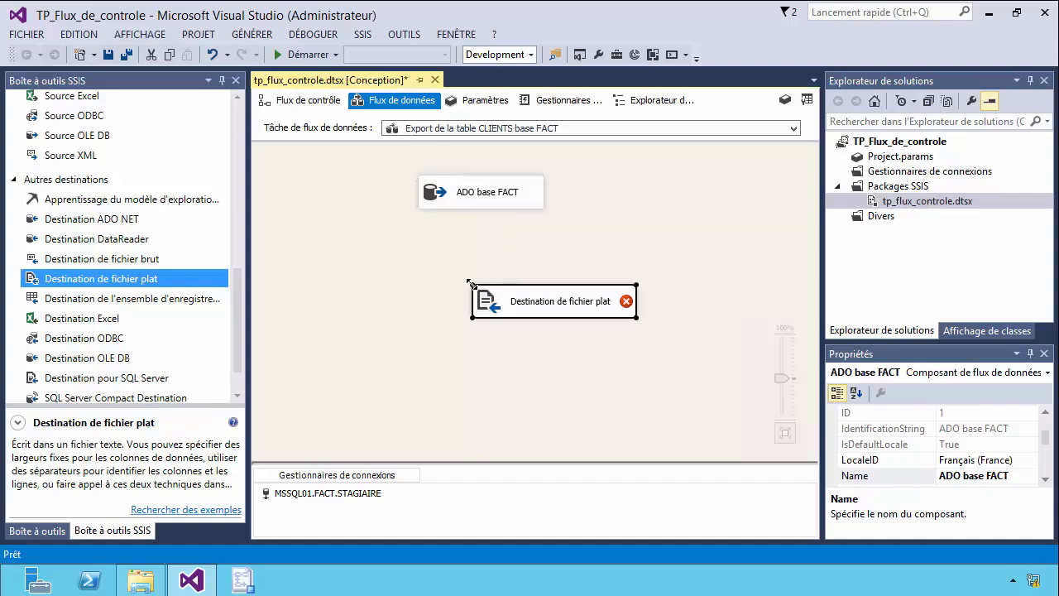
left_click(489, 203)
left_click_drag(491, 230, 558, 306)
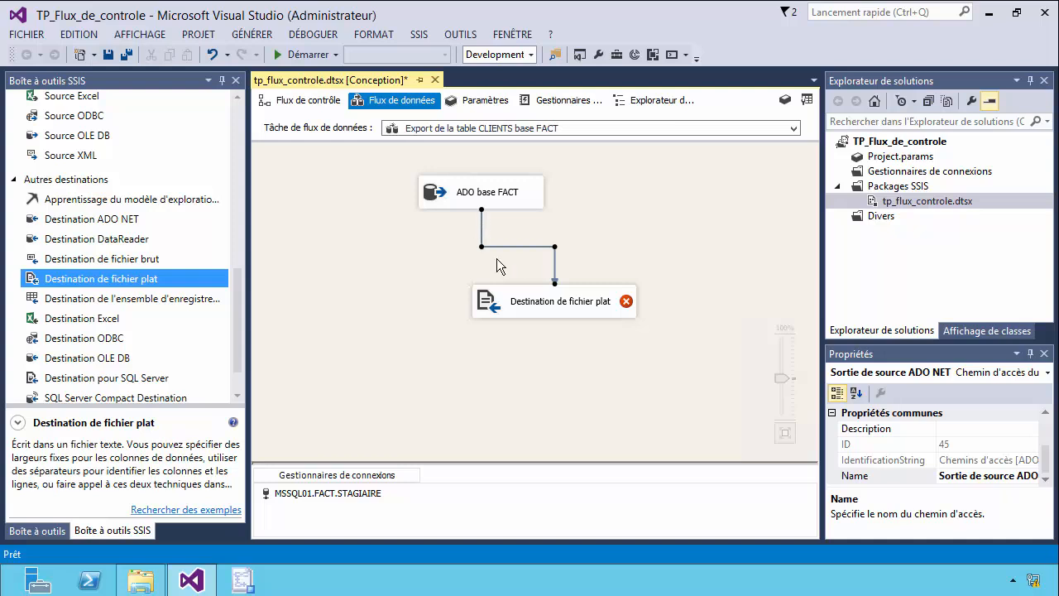
left_click(618, 244)
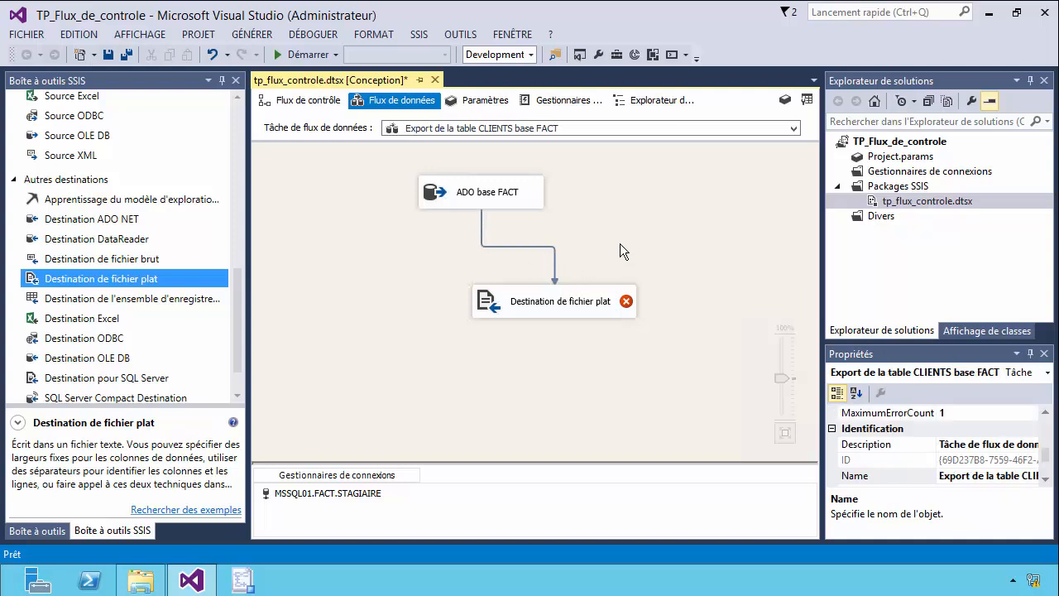
Create a new flat file connection manager for the flat file destination, using the Délimité format.
double_click(550, 310)
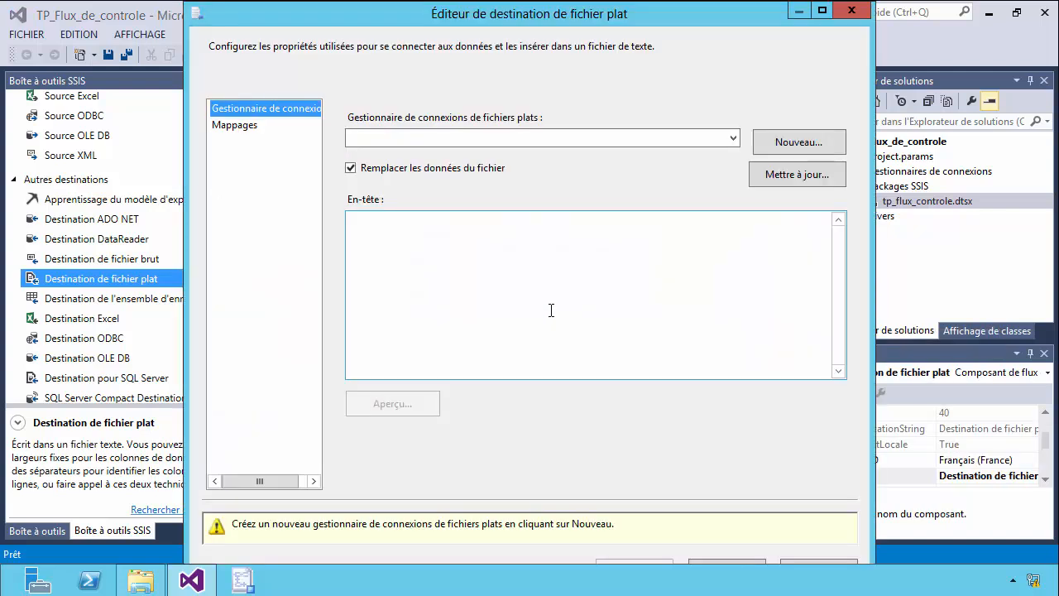
left_click(766, 144)
left_click_drag(271, 38, 494, 89)
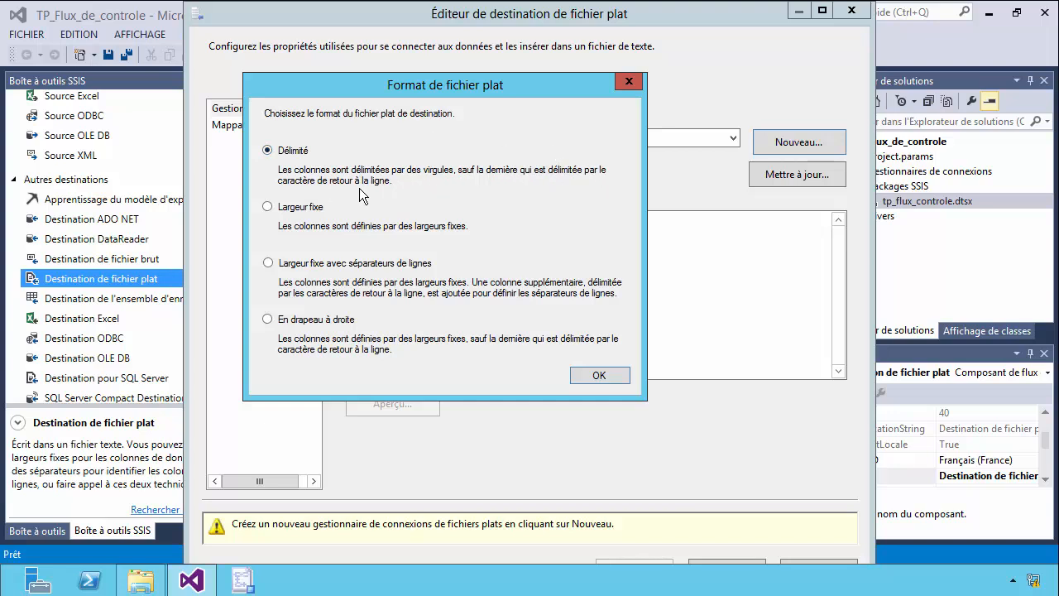
left_click(580, 376)
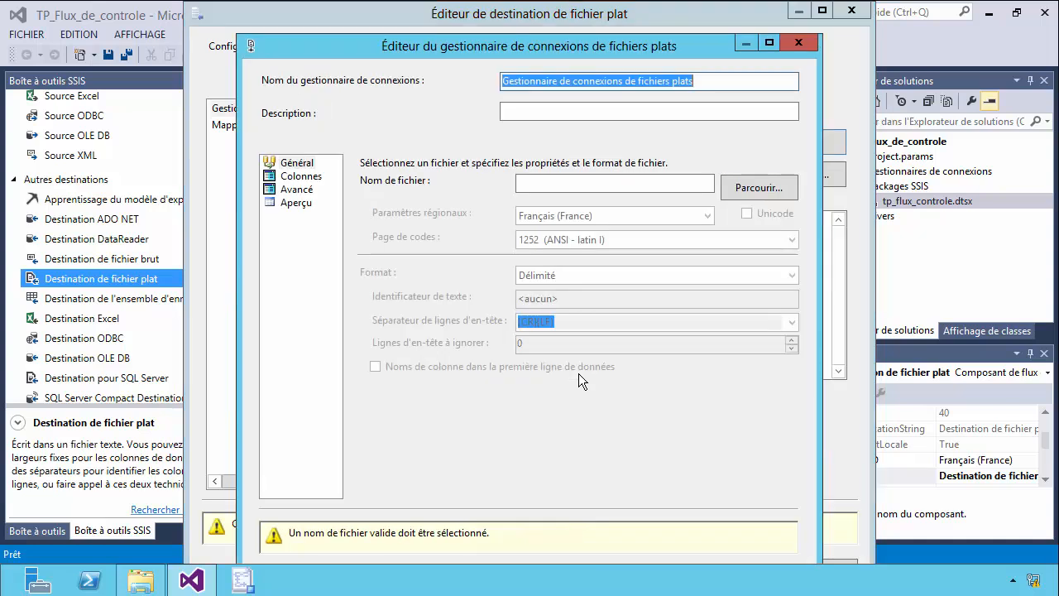
Name the flat file connection manager "Destination Fichier Table_clients".
left_click_drag(708, 82, 474, 96)
type("Destination Fichie")
type("r ")
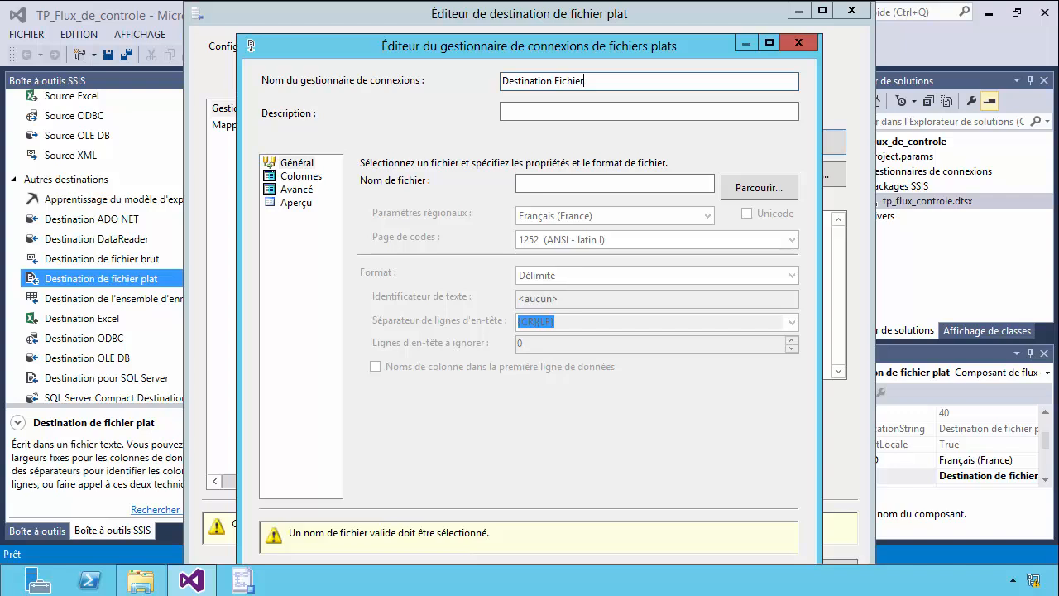
type("Table_cle")
key("BackSpace")
type("ients")
Set the connection's file to Table_clients in the C:\Export_Import folder, as a text file.
left_click(771, 185)
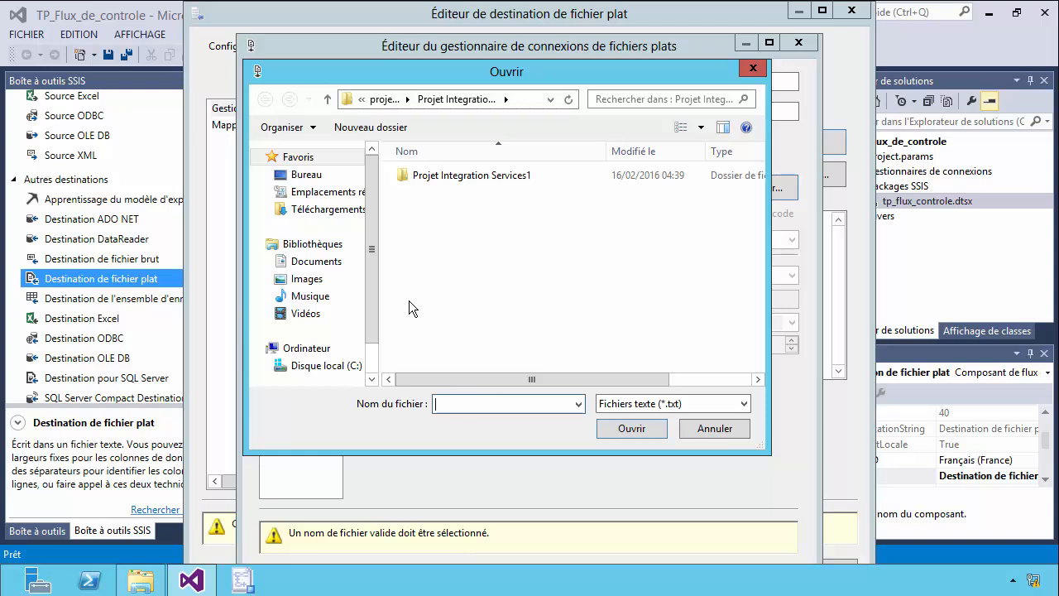
scroll(370, 289, "down", 2)
left_click(352, 327)
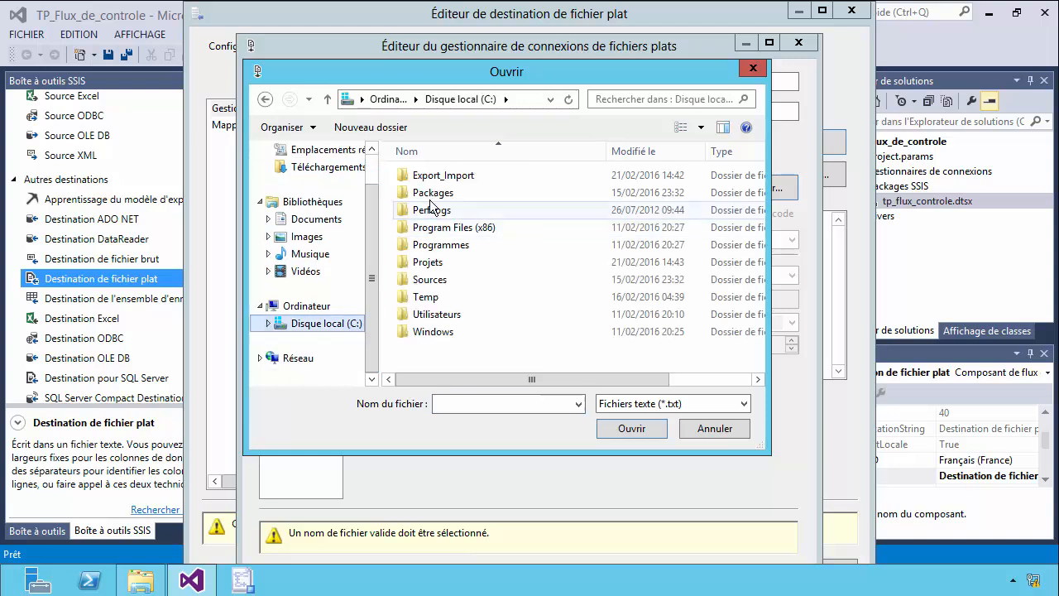
double_click(437, 175)
left_click(439, 403)
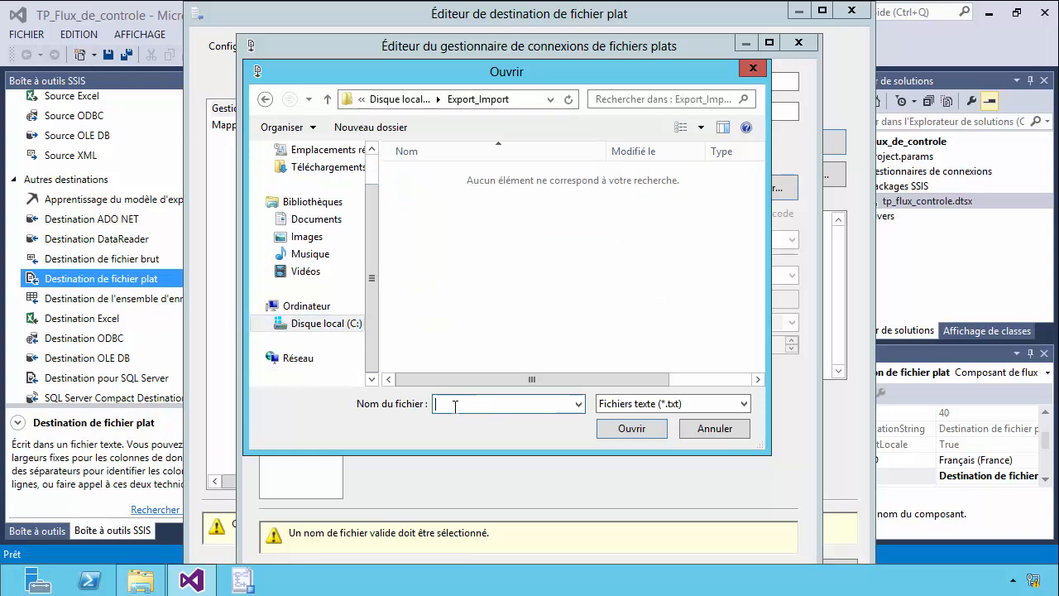
type("Table_clients")
left_click(627, 428)
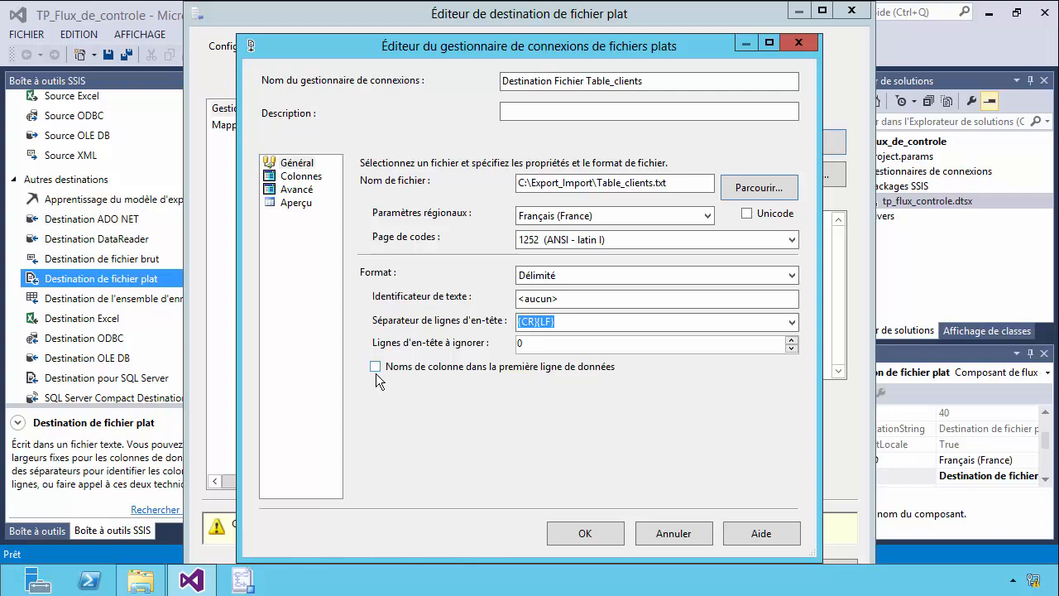
Enable column names in the first data row, review the column definitions and preview, and accept the flat file connection.
left_click(374, 367)
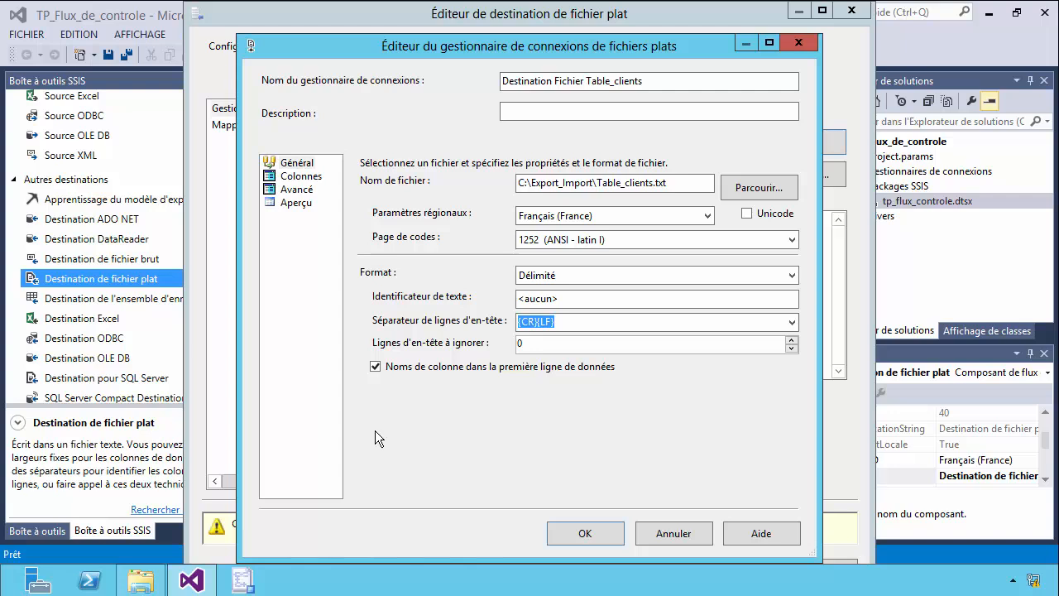
left_click(299, 176)
left_click(299, 192)
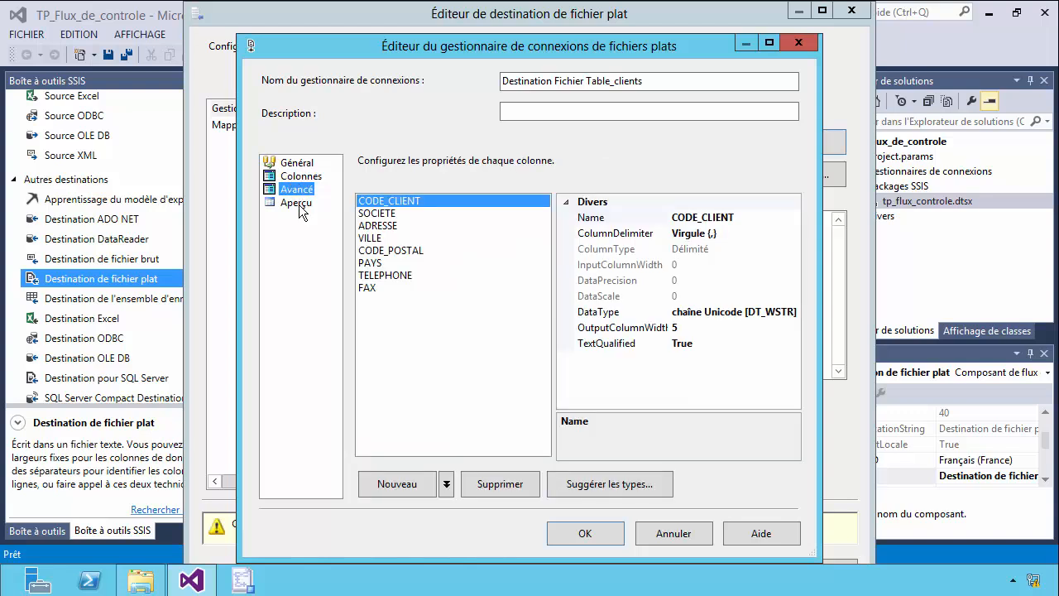
left_click(296, 203)
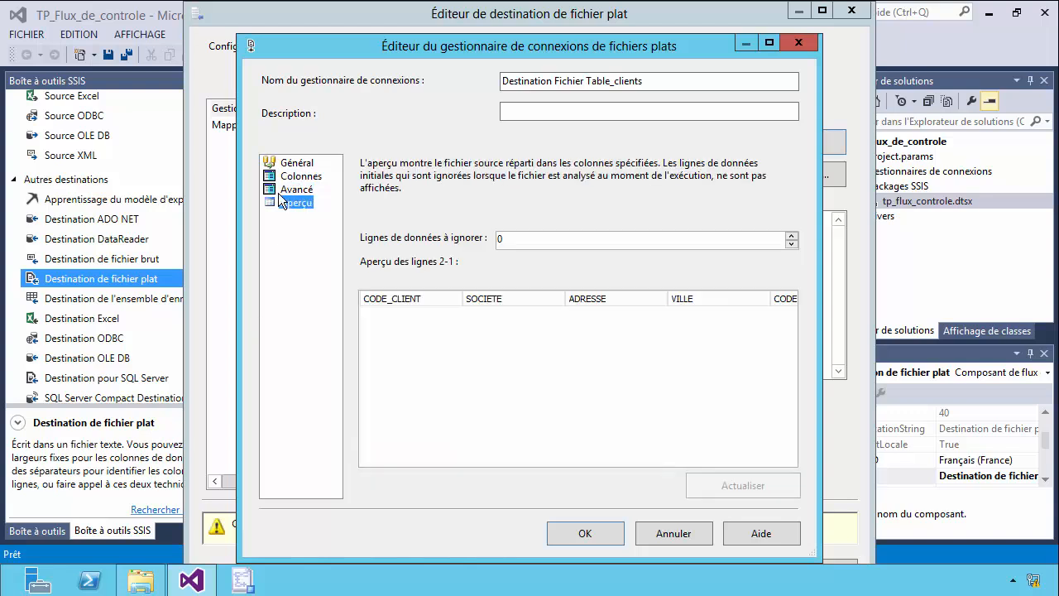
left_click(297, 189)
left_click(584, 535)
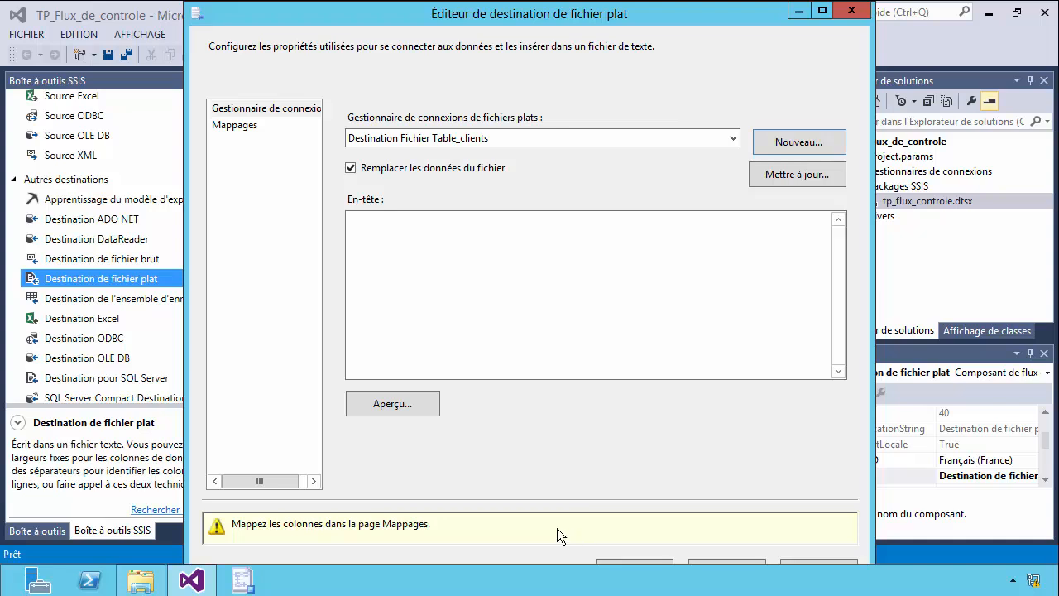
Map the input columns to the same-named destination columns, enlarge both column lists to check the links, and accept the destination settings.
left_click(249, 129)
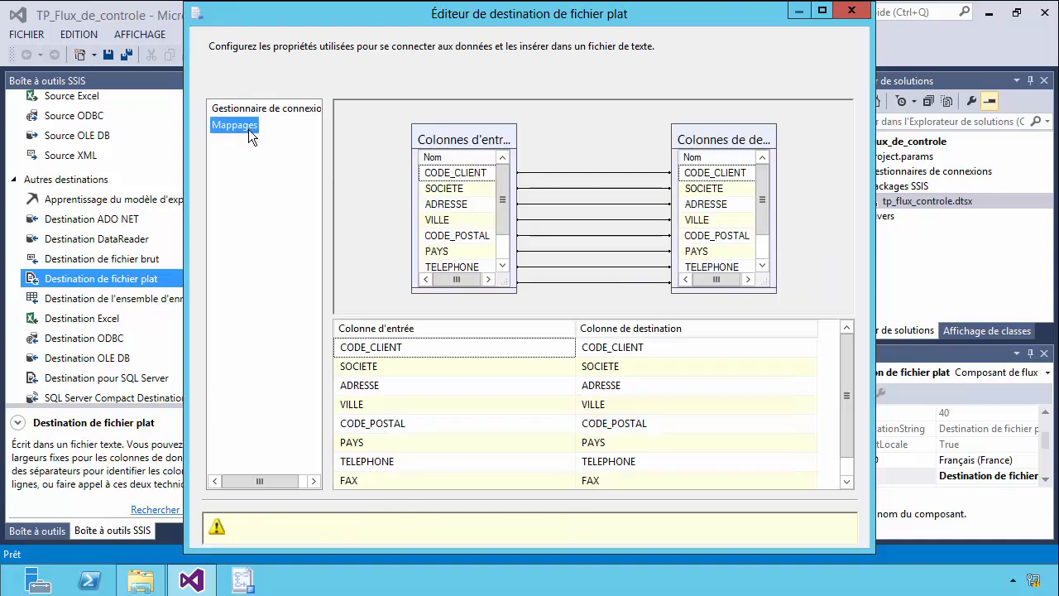
left_click_drag(487, 291, 487, 312)
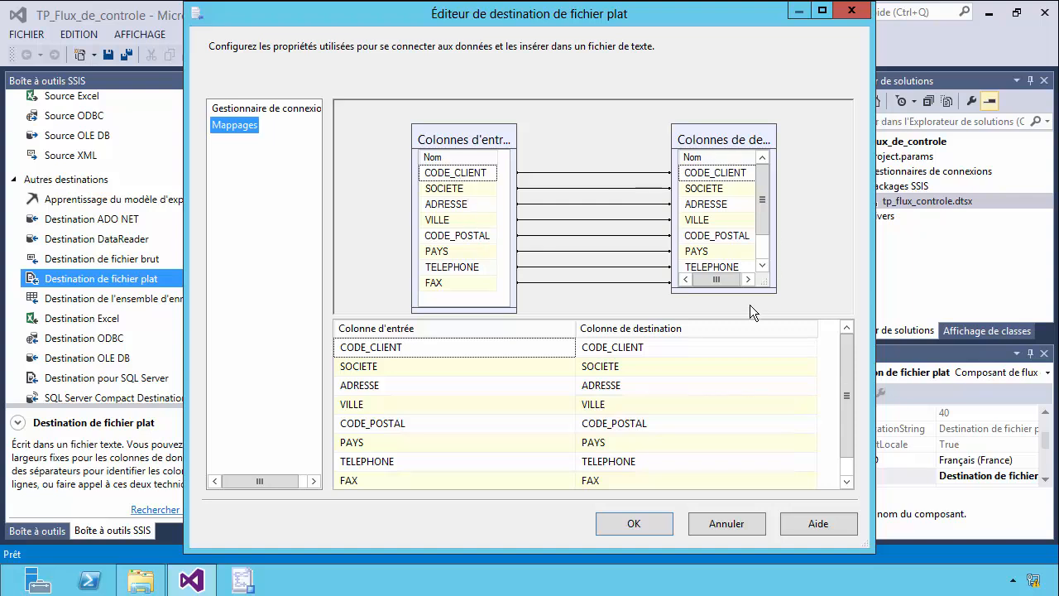
left_click_drag(744, 291, 745, 312)
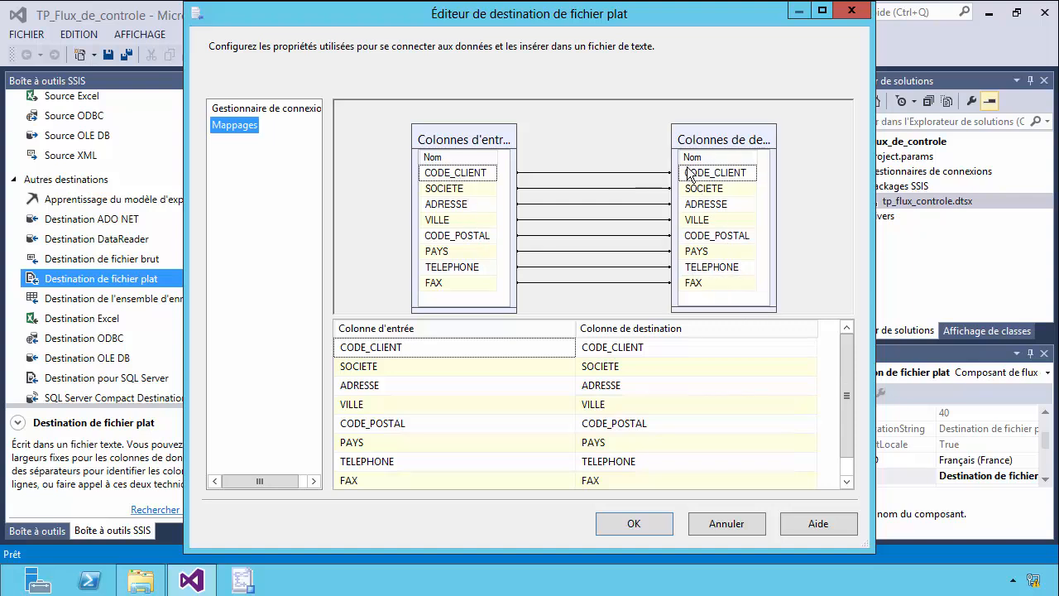
left_click_drag(718, 141, 714, 129)
left_click_drag(493, 146, 432, 136)
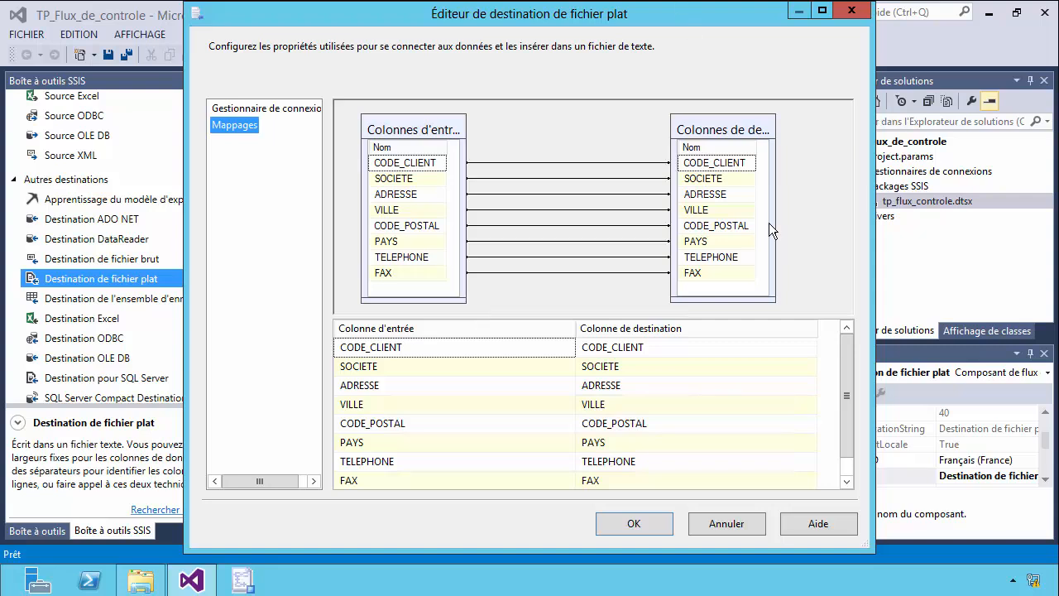
left_click_drag(775, 231, 816, 240)
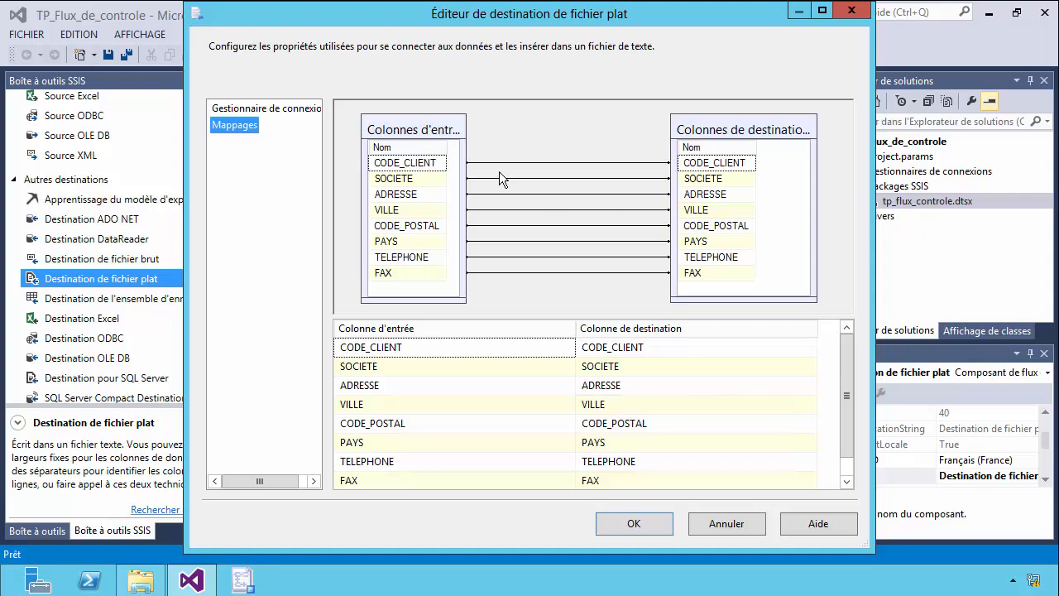
left_click(402, 163)
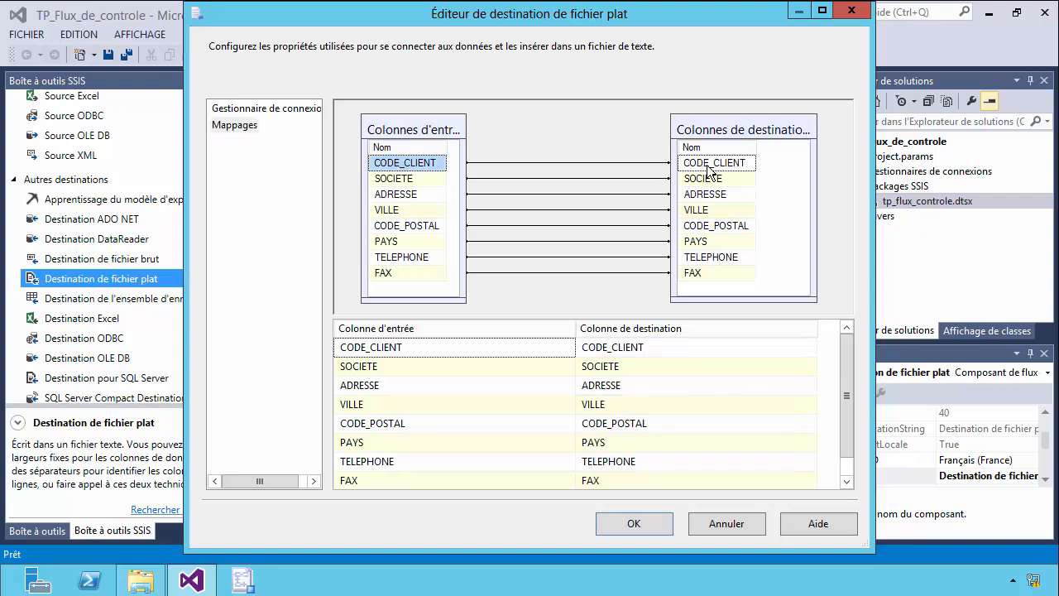
left_click(702, 164)
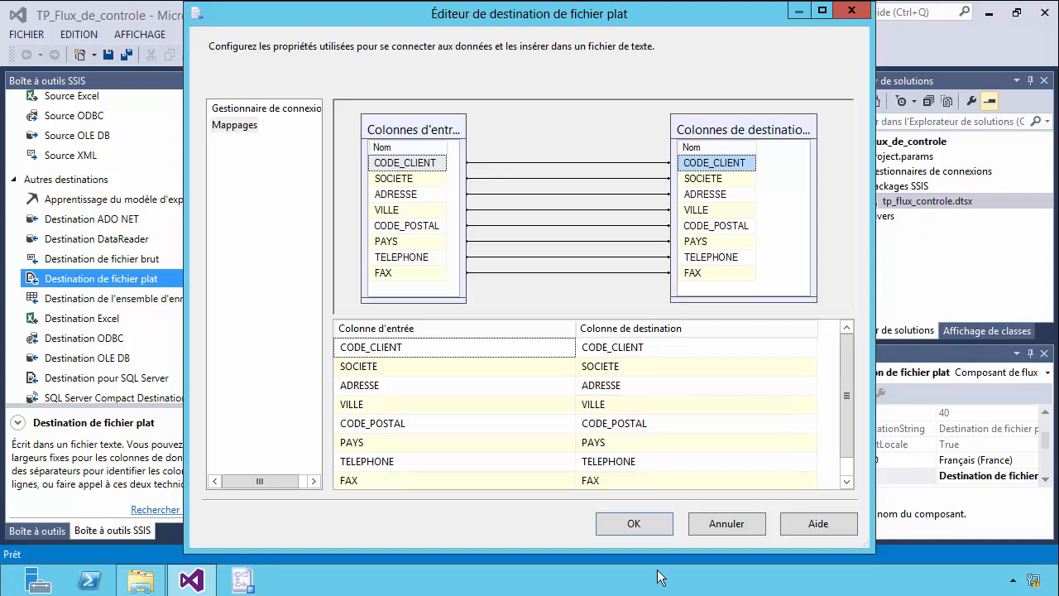
left_click(642, 523)
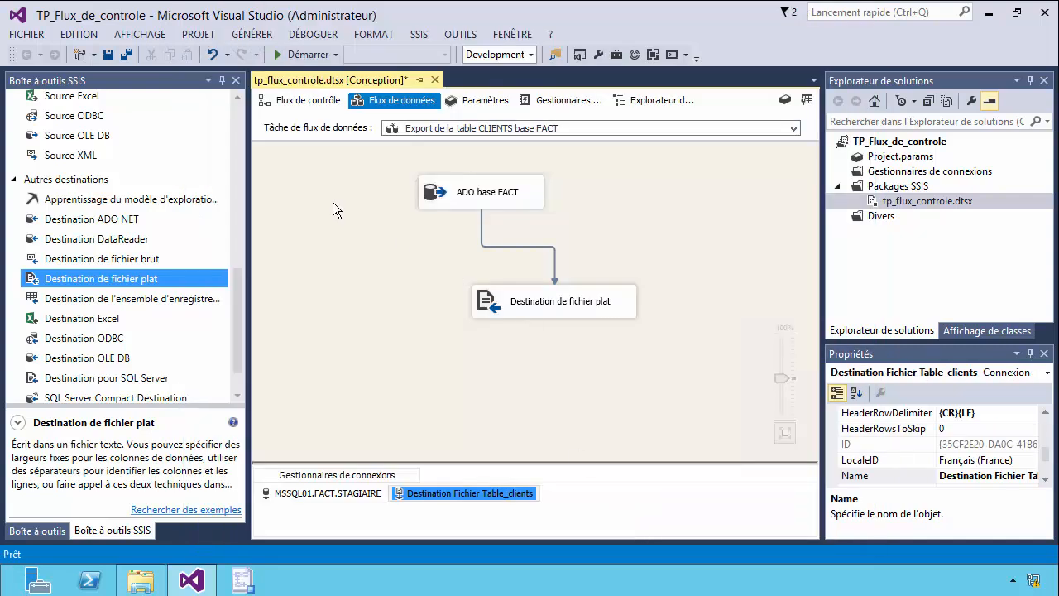
Return to the control flow, add a script task below the CLIENTS export task and connect the export task to it.
left_click(288, 106)
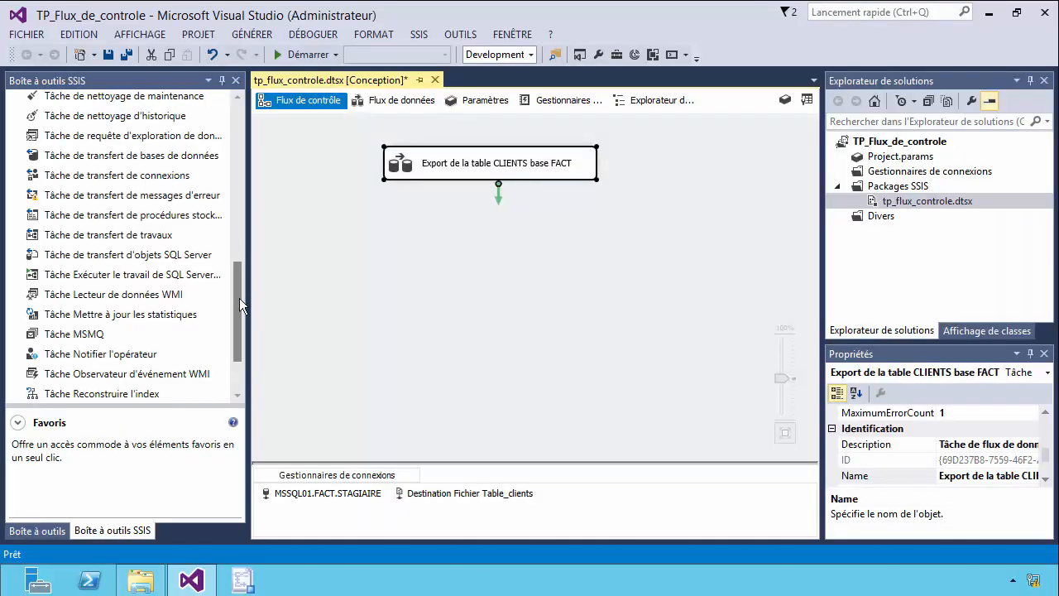
left_click_drag(239, 298, 221, 140)
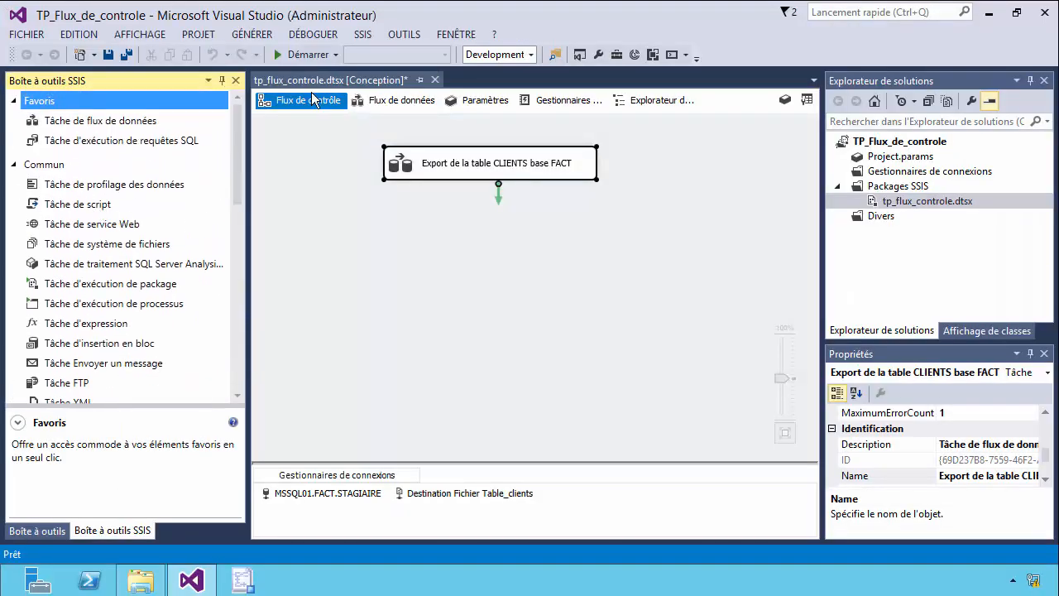
left_click_drag(57, 208, 530, 273)
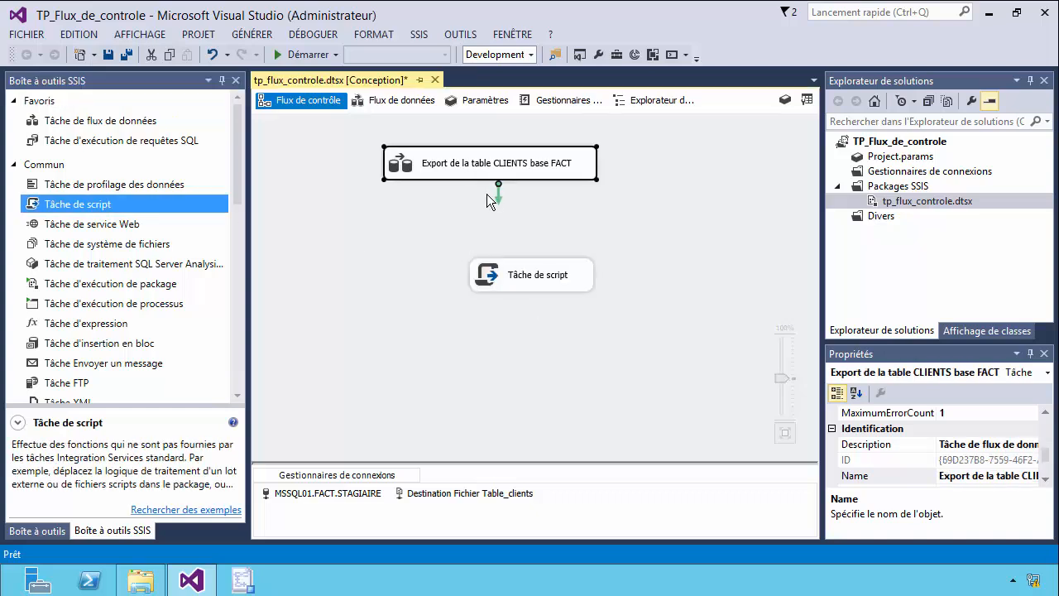
left_click_drag(494, 197, 521, 274)
left_click(689, 286)
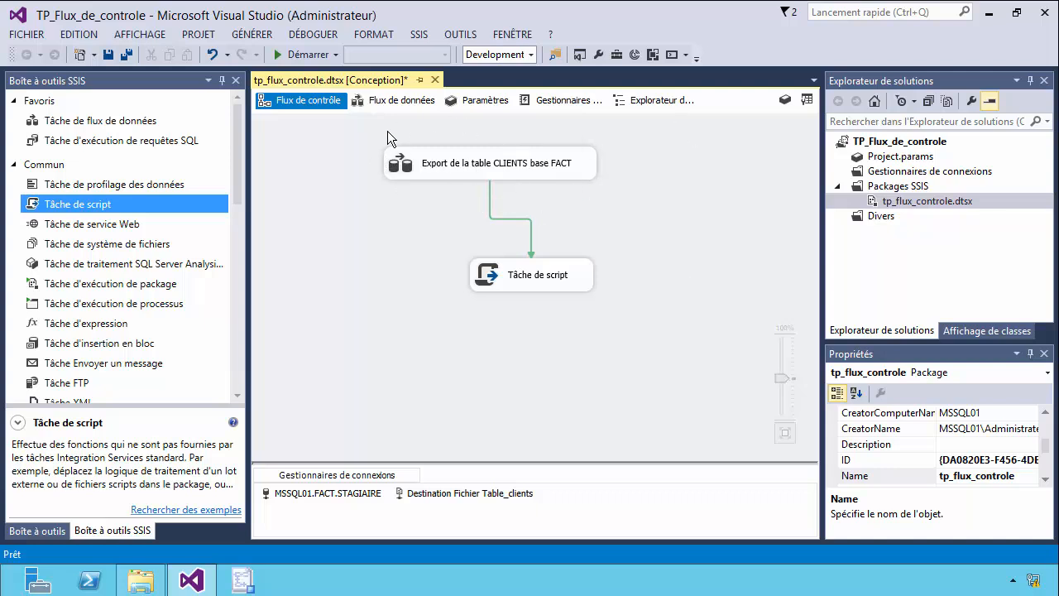
Move the script task slightly closer to the export task and rename it "Afficher message Tâche 1 OK".
left_click_drag(550, 278, 560, 254)
left_click(559, 251)
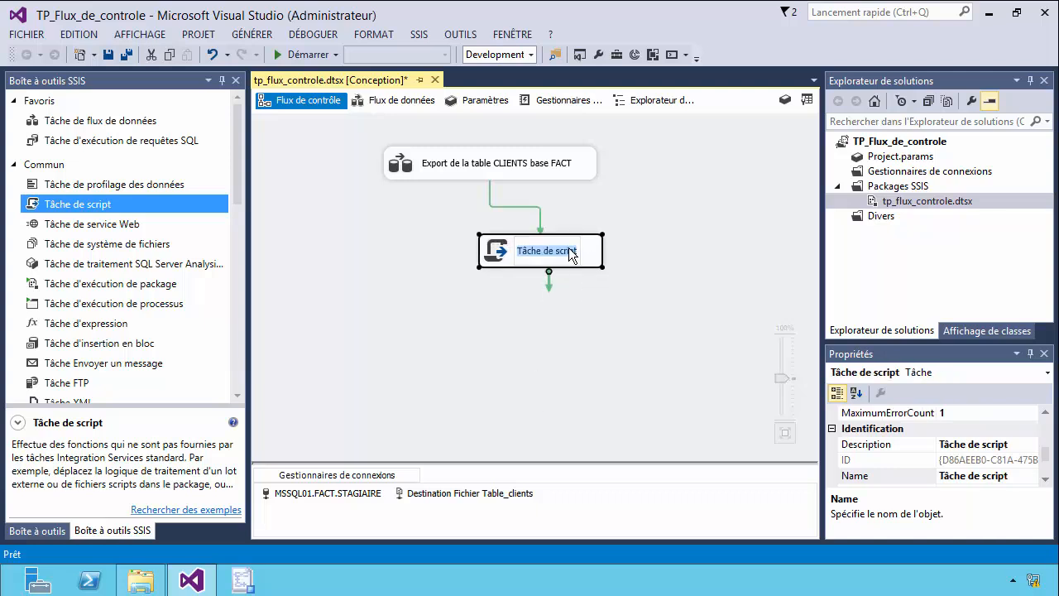
type("Trans")
key("BackSpace")
key("BackSpace")
key("BackSpace")
key("BackSpace")
key("BackSpace")
type("Aff")
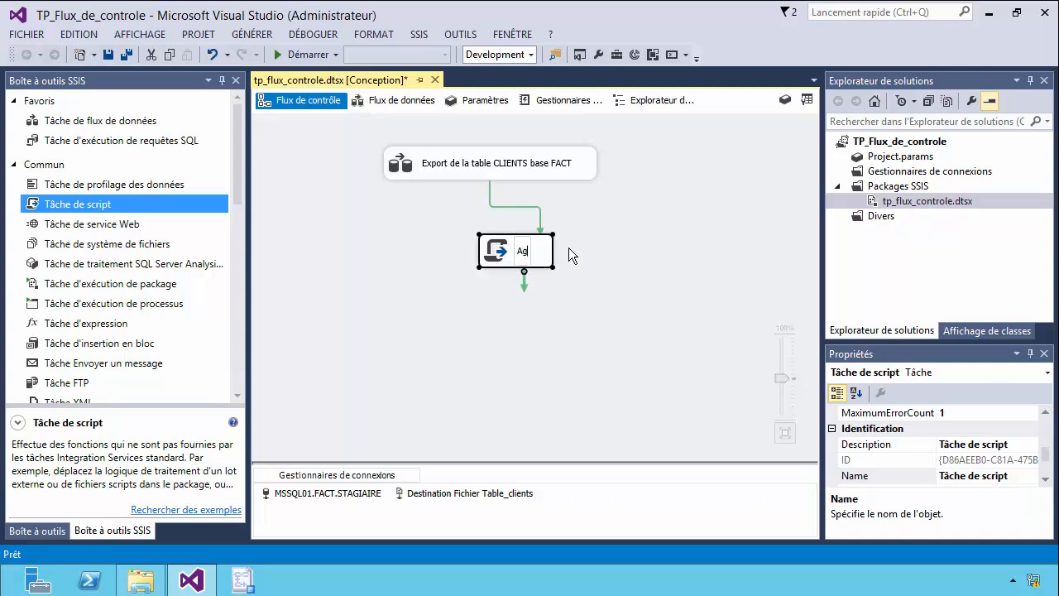
type("icher message T")
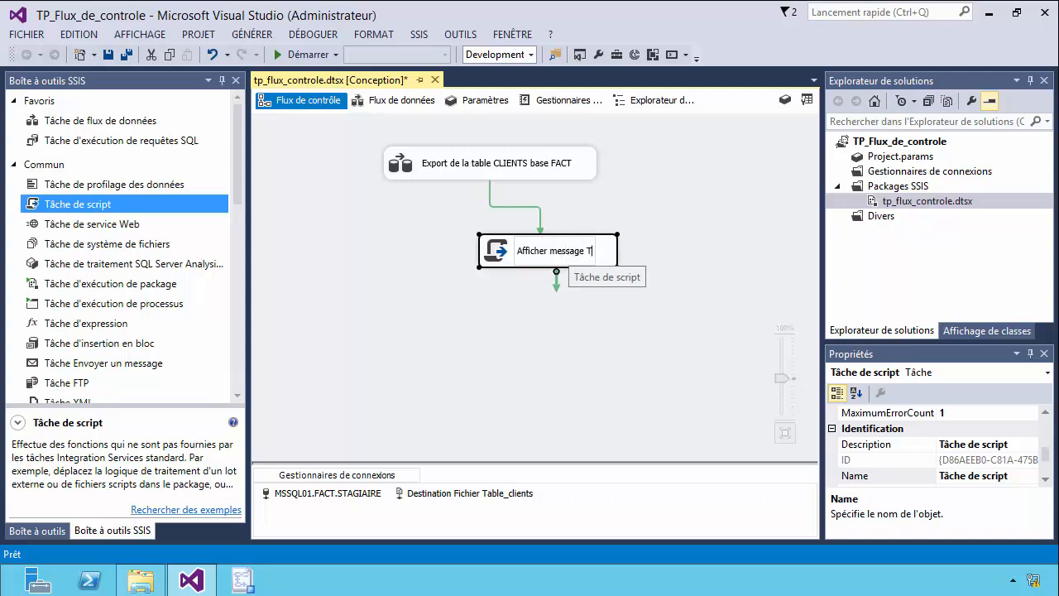
type("aach")
key("BackSpace")
key("BackSpace")
key("BackSpace")
key("BackSpace")
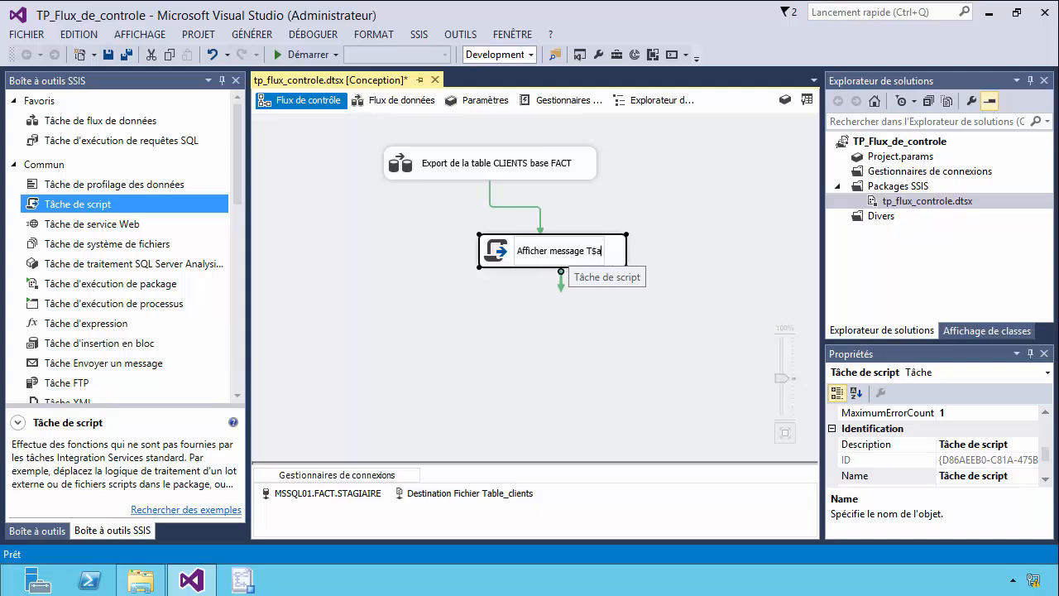
type("âc")
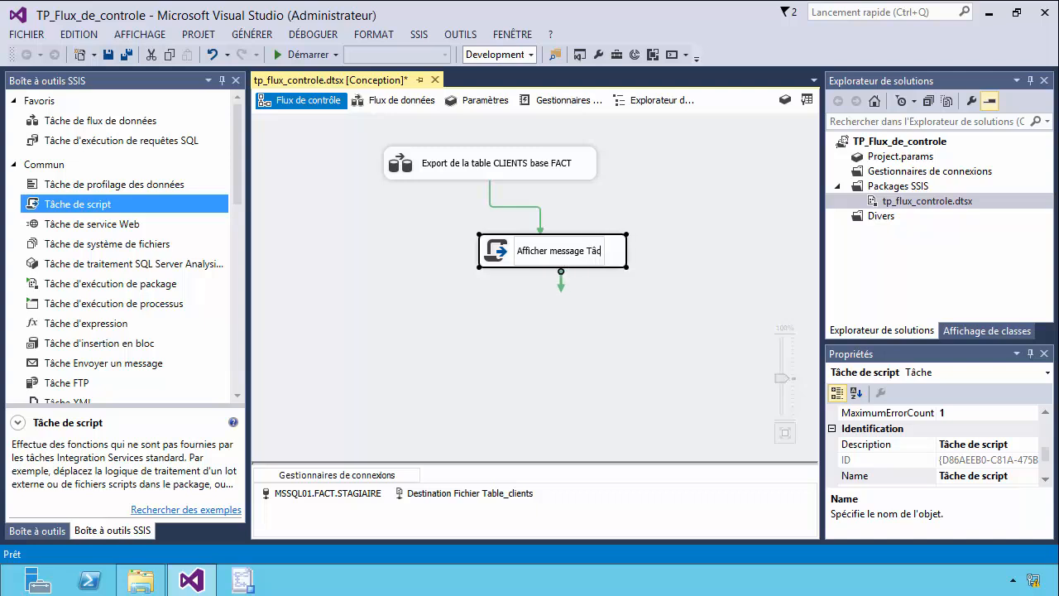
type("he 1 OK")
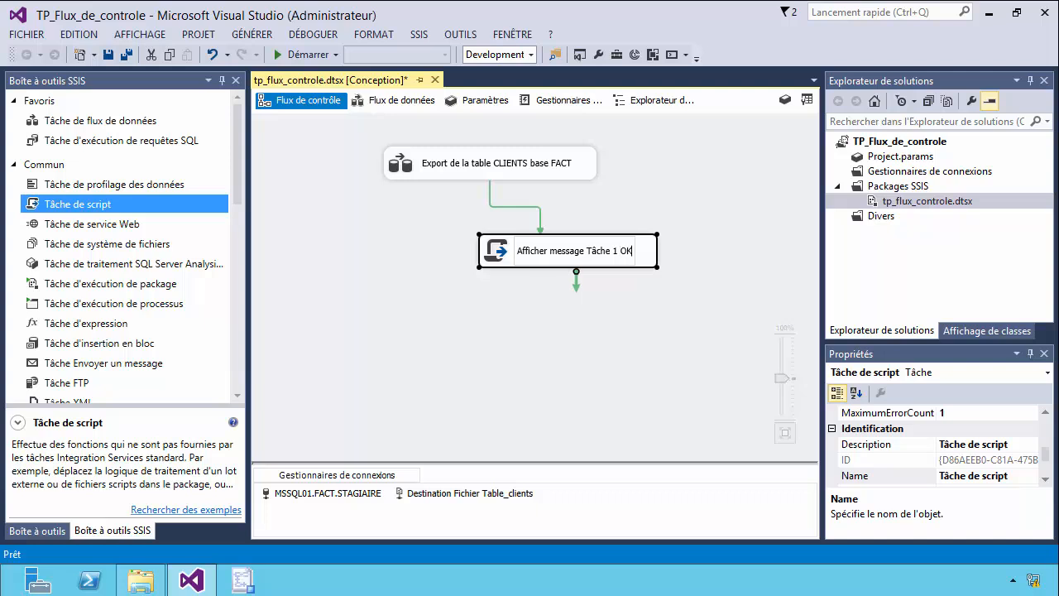
left_click(690, 329)
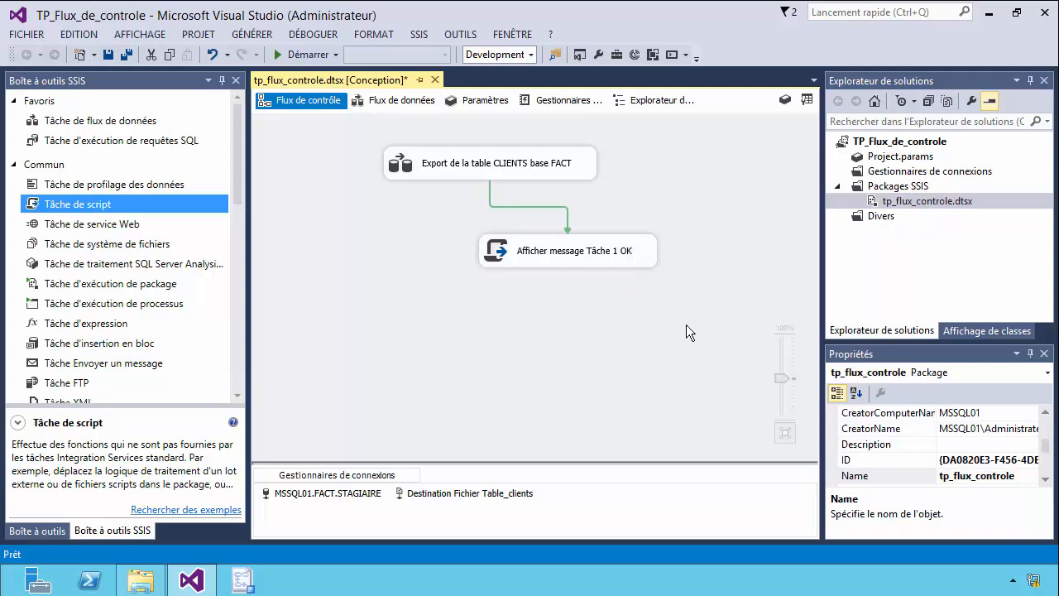
double_click(555, 255)
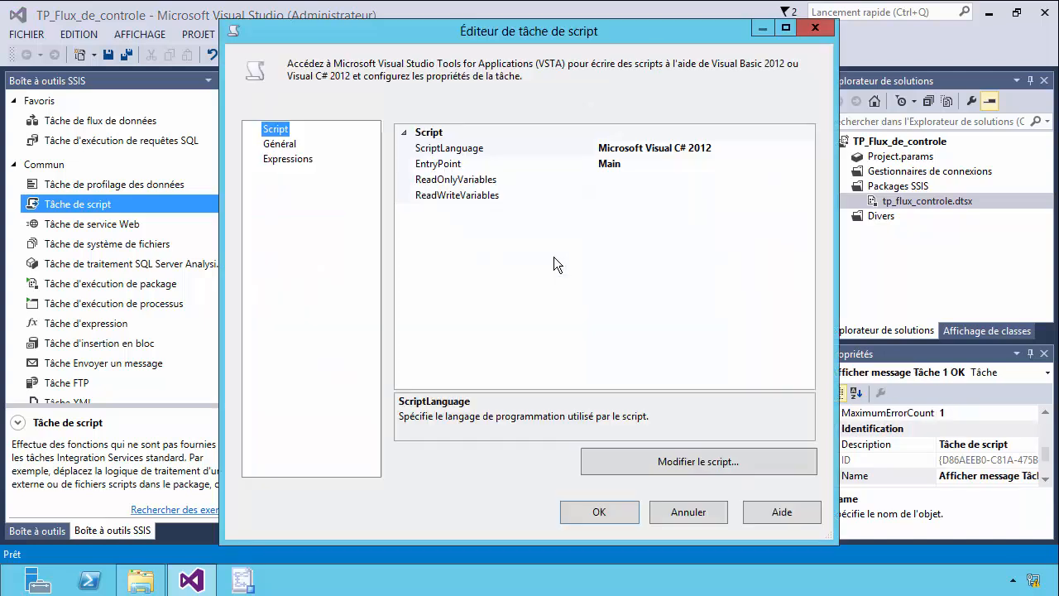
left_click(685, 455)
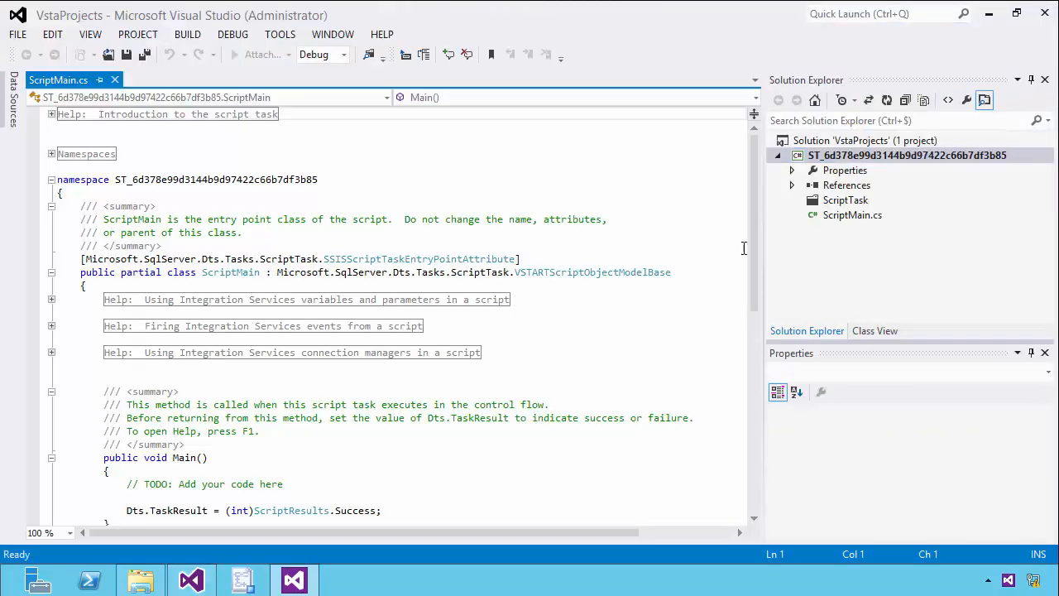
left_click(1043, 15)
left_click(736, 148)
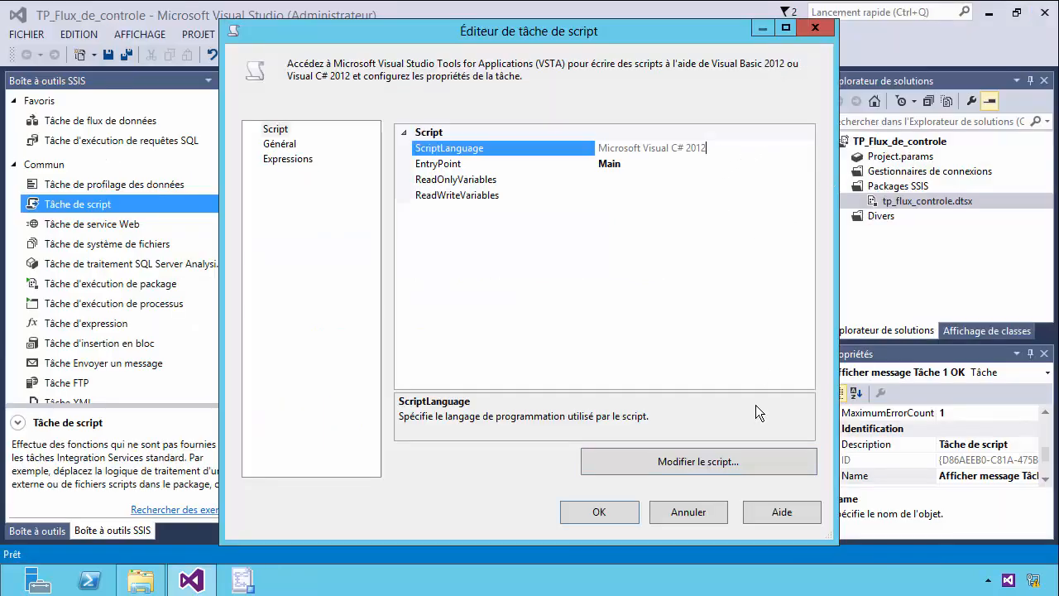
left_click(693, 503)
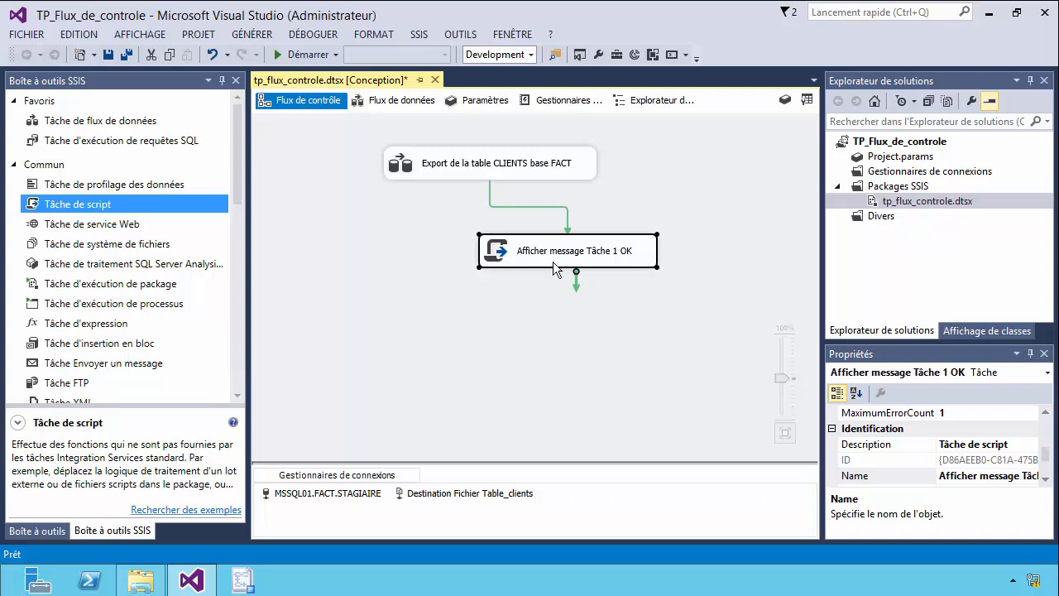
Edit the "Afficher message Tâche 1 OK" script task with Microsoft Visual C# 2012 as its language and open its script code.
double_click(552, 265)
left_click(796, 148)
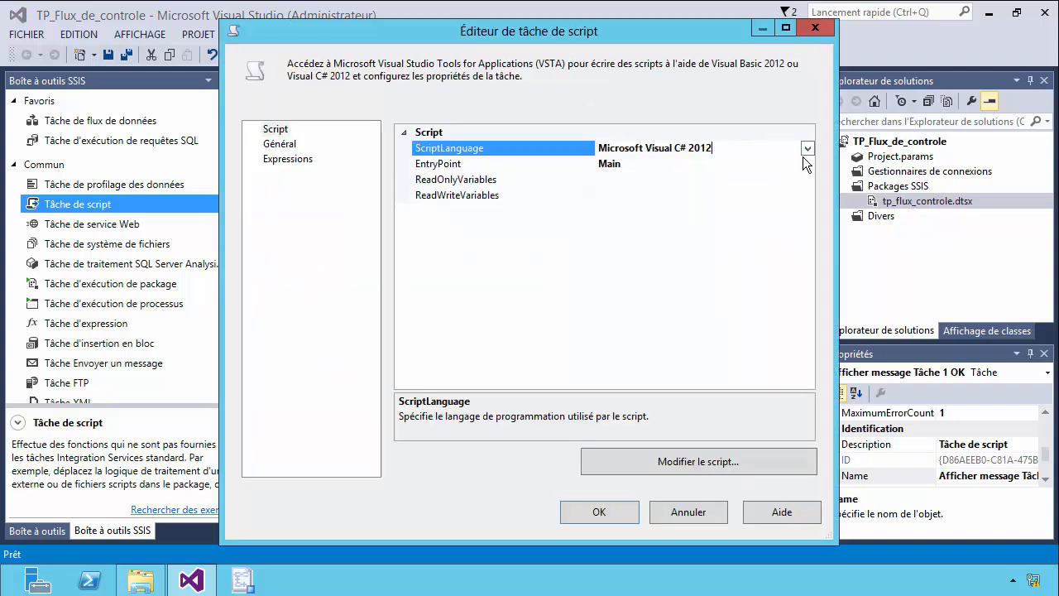
left_click(807, 148)
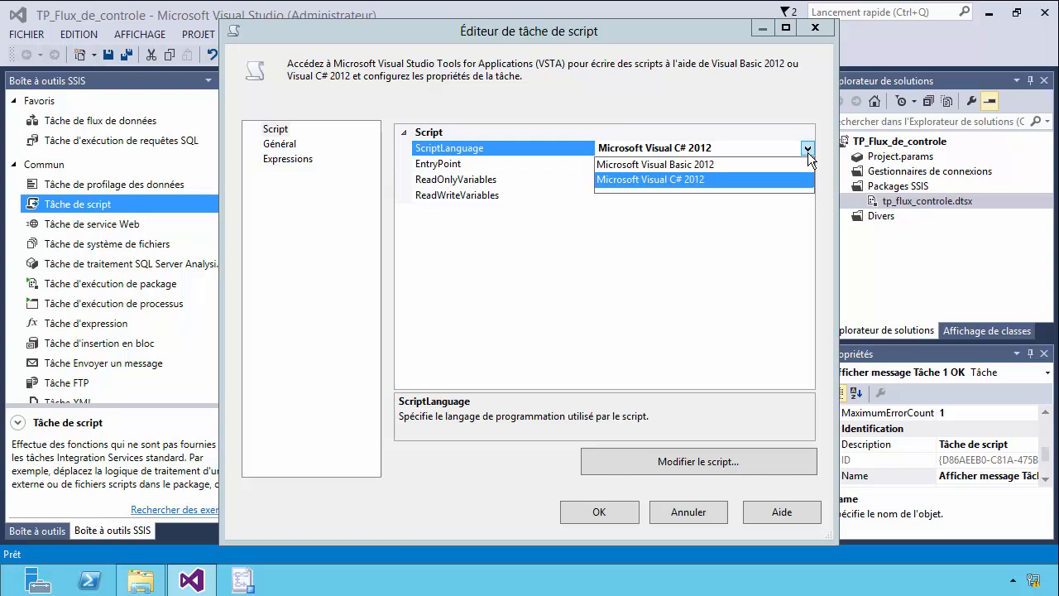
left_click(707, 180)
left_click(716, 462)
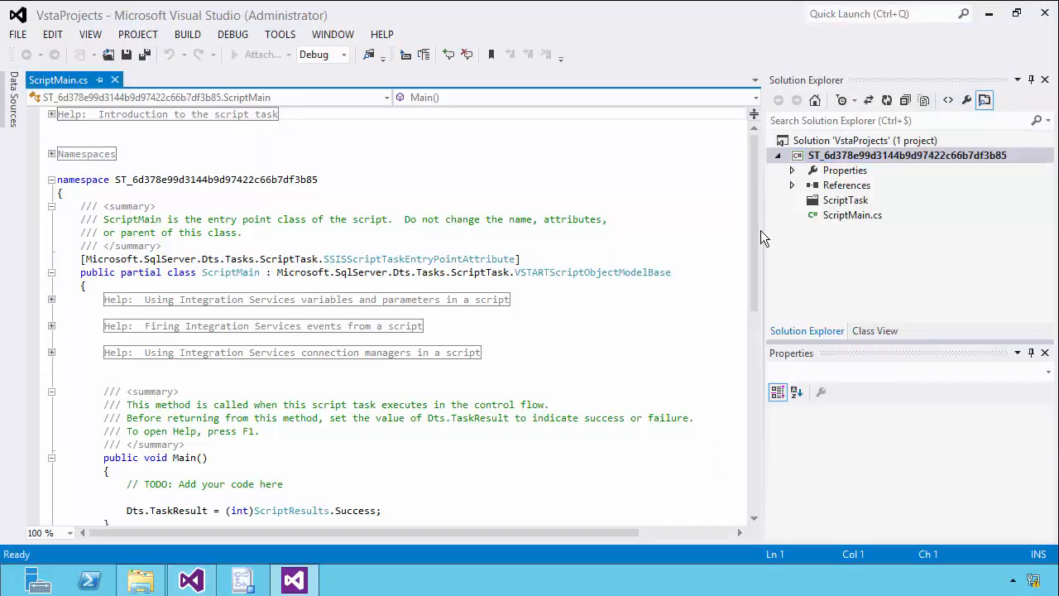
Add the line MessageBox.Show("Tache 1 OK"); below the Dts.TaskResult line in the Main method.
left_click_drag(753, 238, 782, 314)
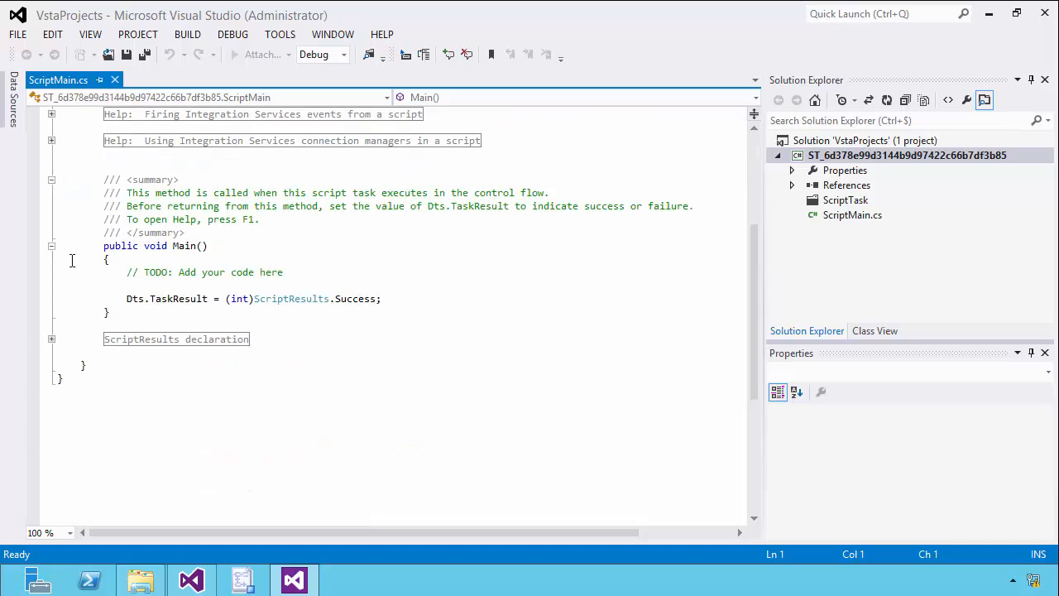
left_click(105, 246)
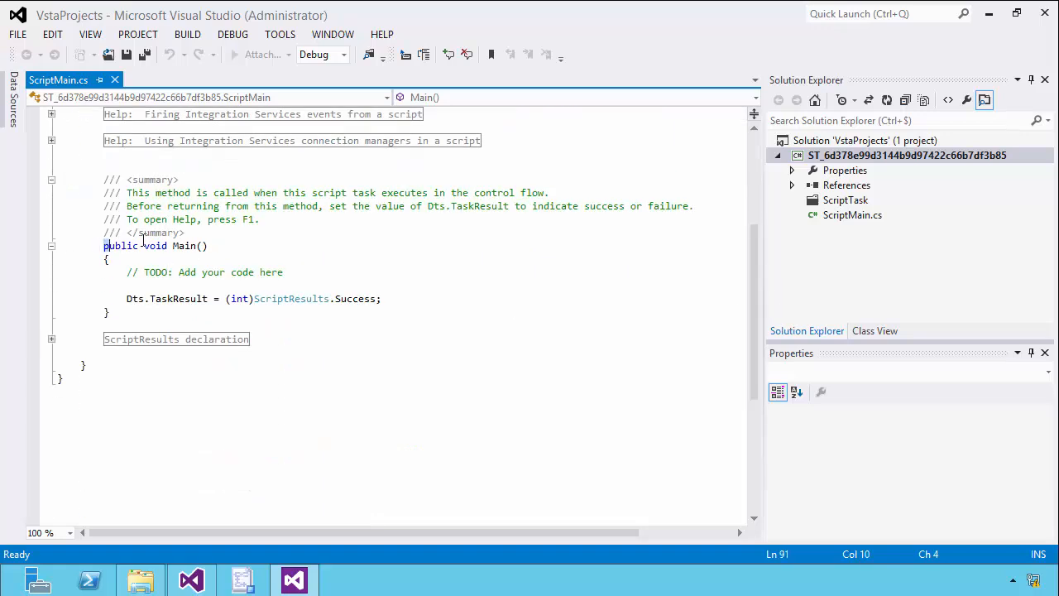
left_click(430, 297)
key("Return")
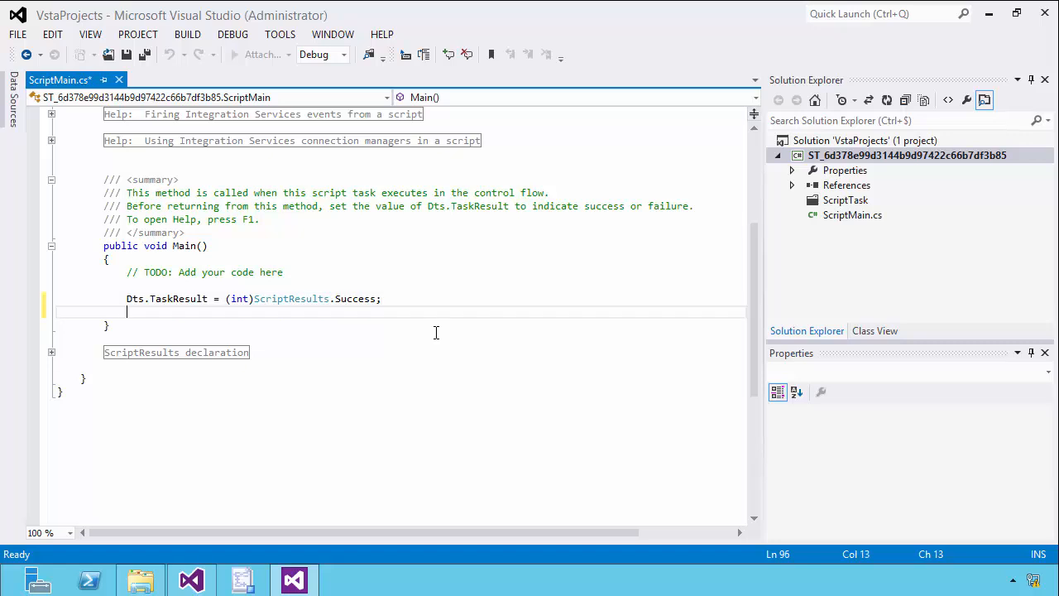
type("M")
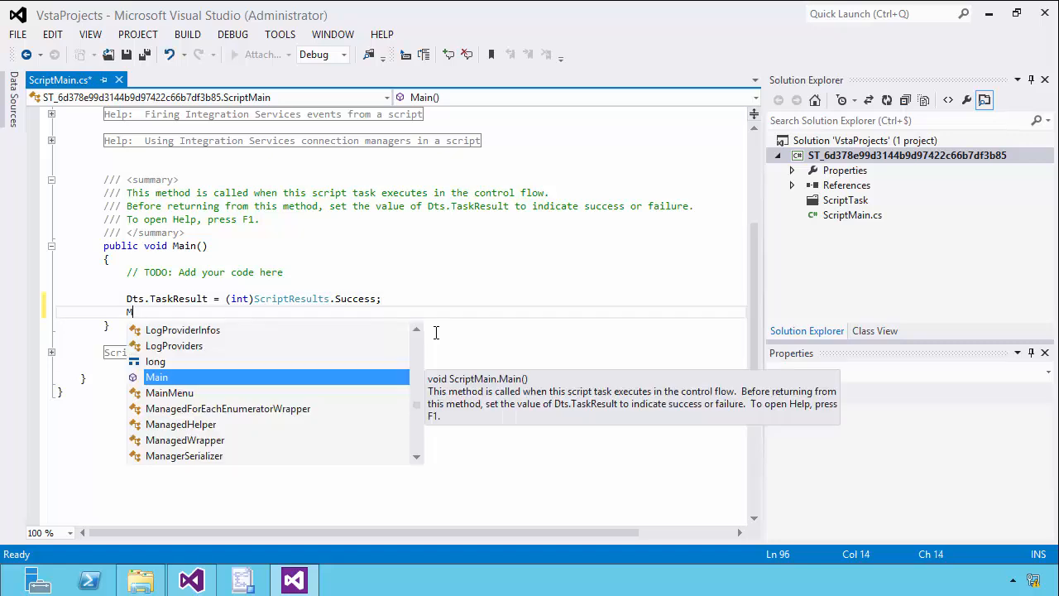
type("ess")
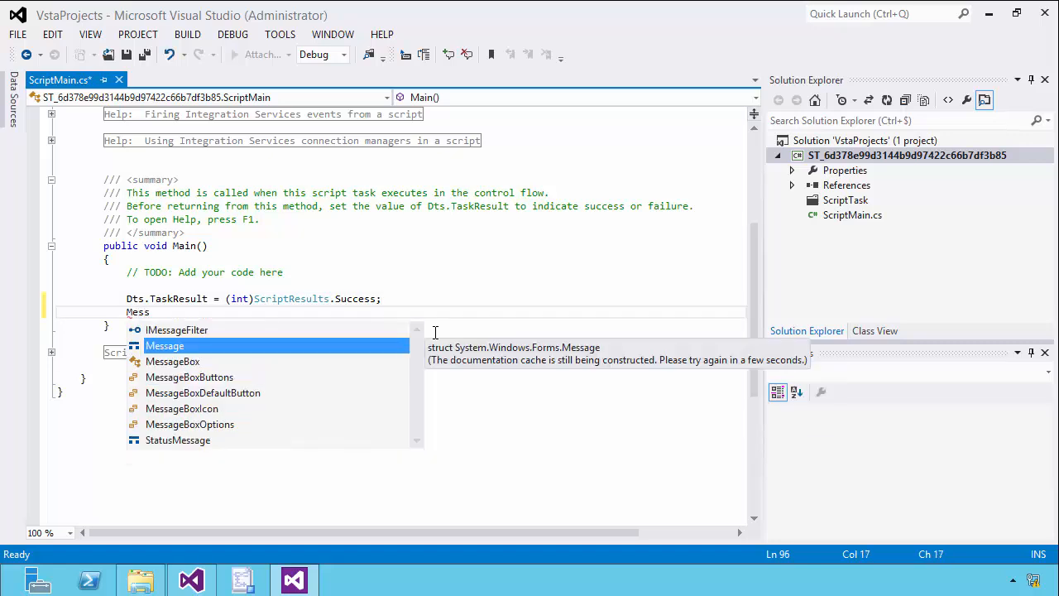
type("ageB")
key("Tab")
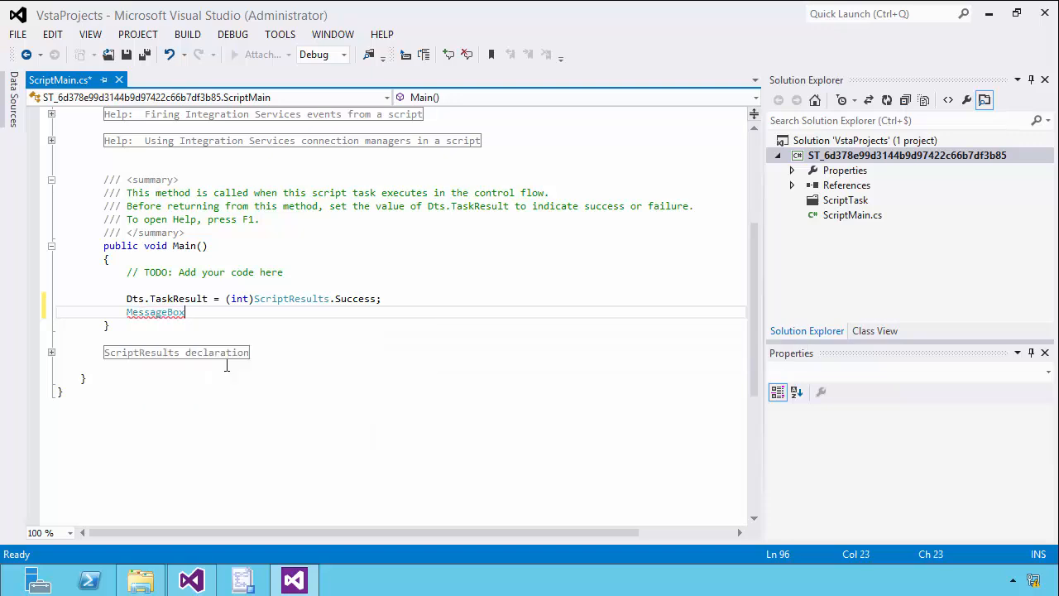
type(".sh")
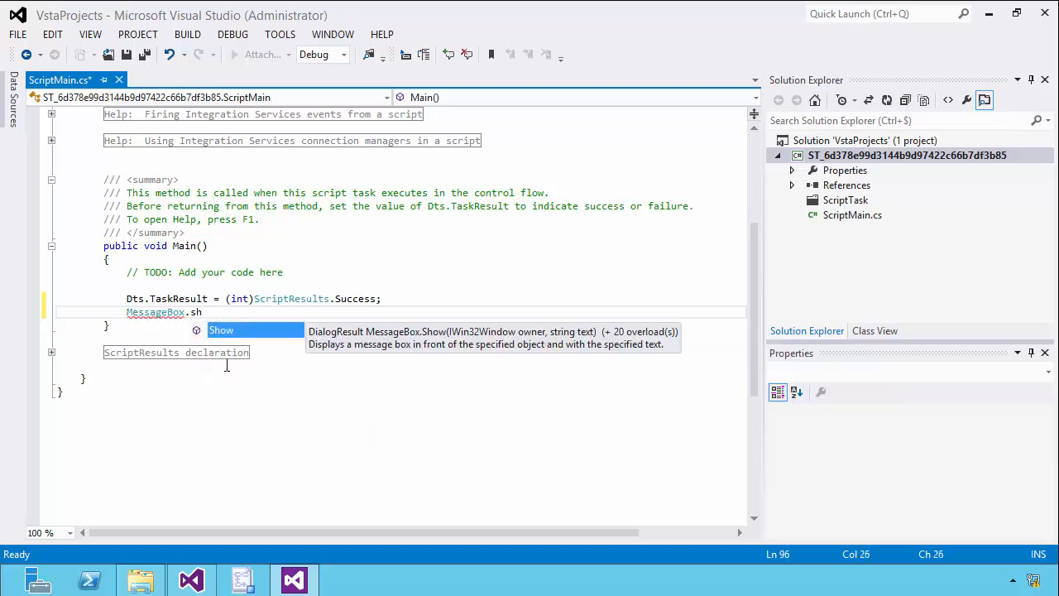
key("Tab")
type("(\"")
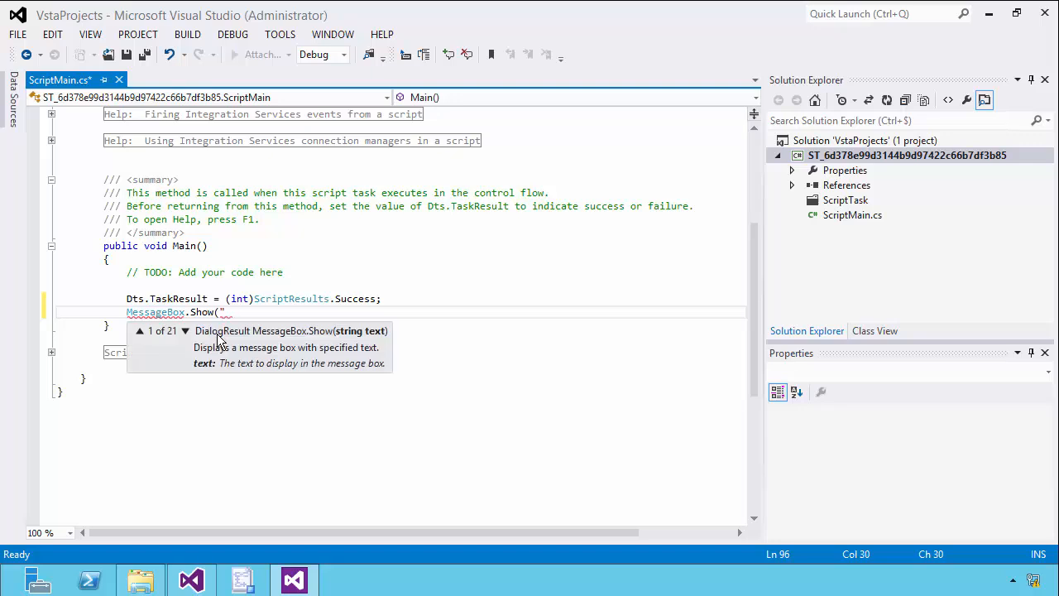
type("T$a")
type("che 1 OK")
type("\");")
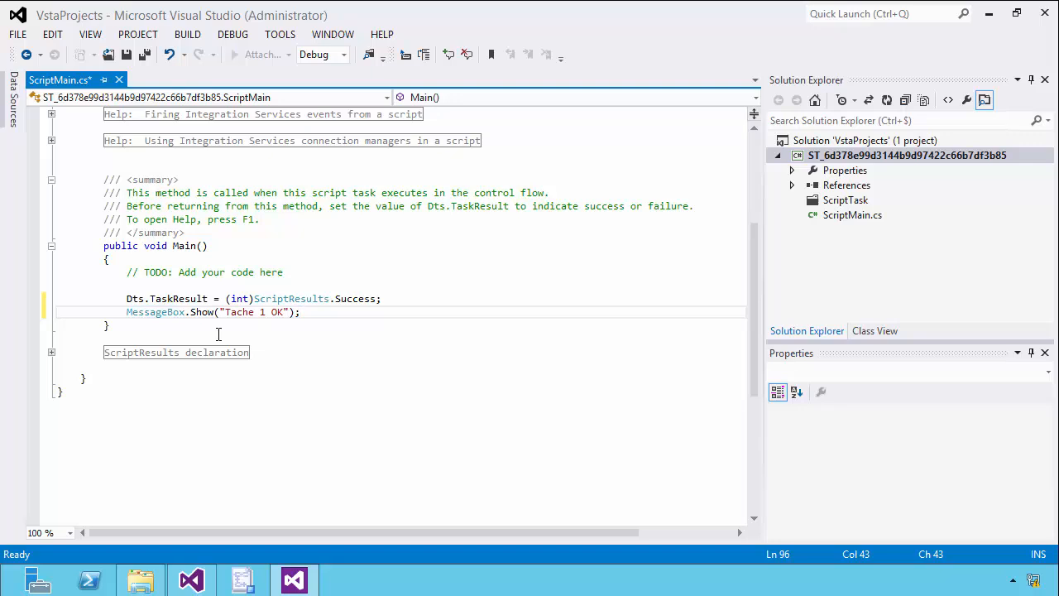
Save the script, close the code editor and accept the script task's settings.
mouse_move(191, 579)
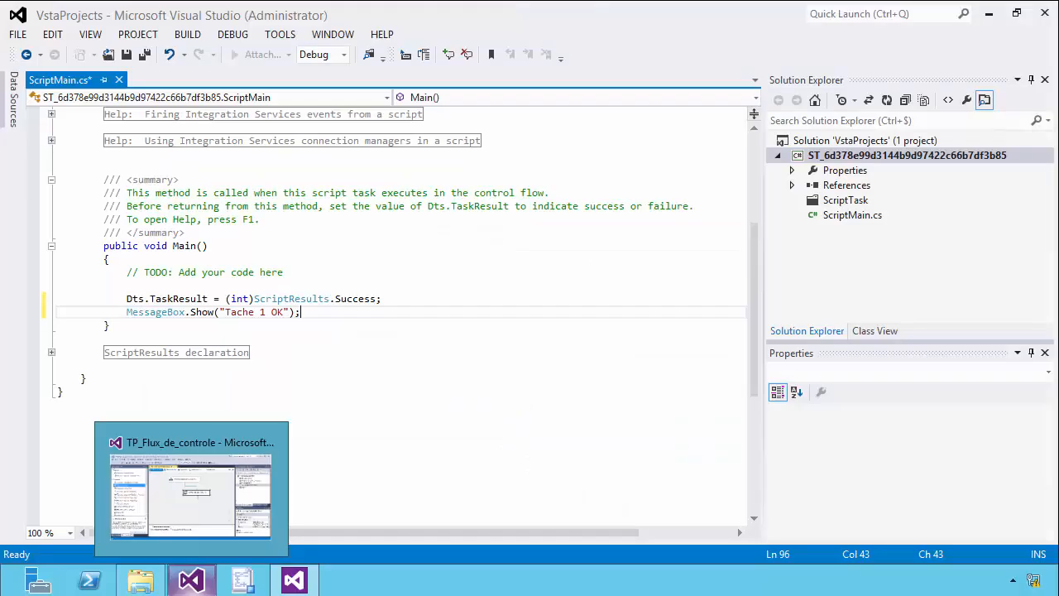
left_click(328, 337)
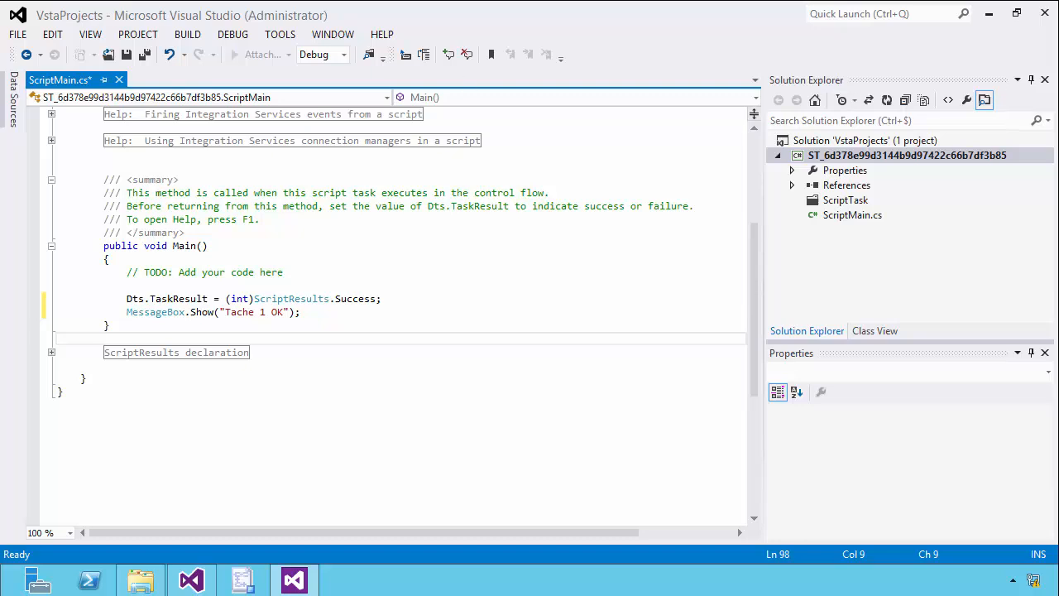
left_click(130, 52)
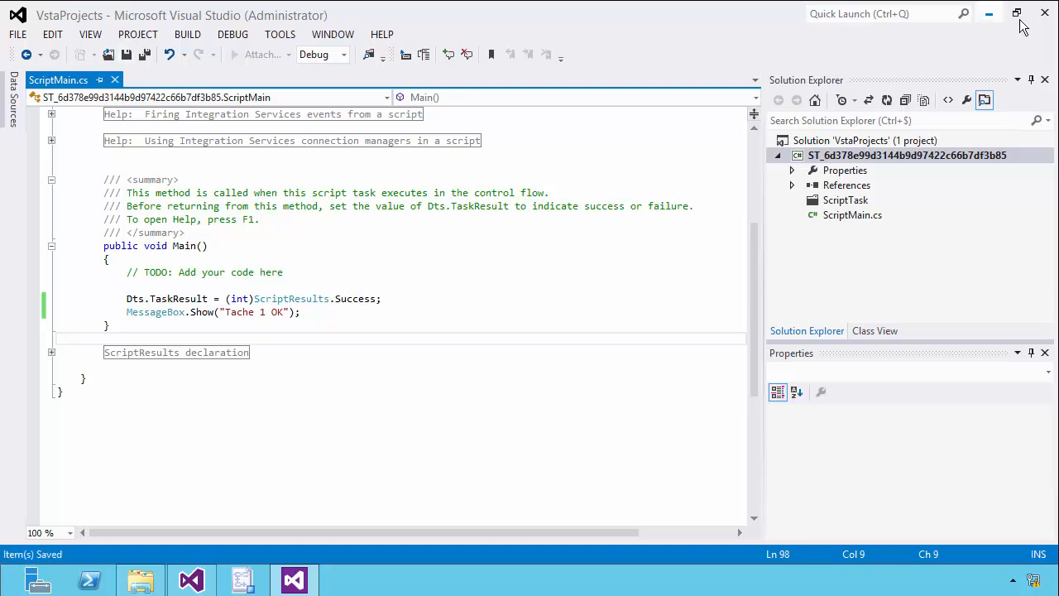
left_click(1044, 14)
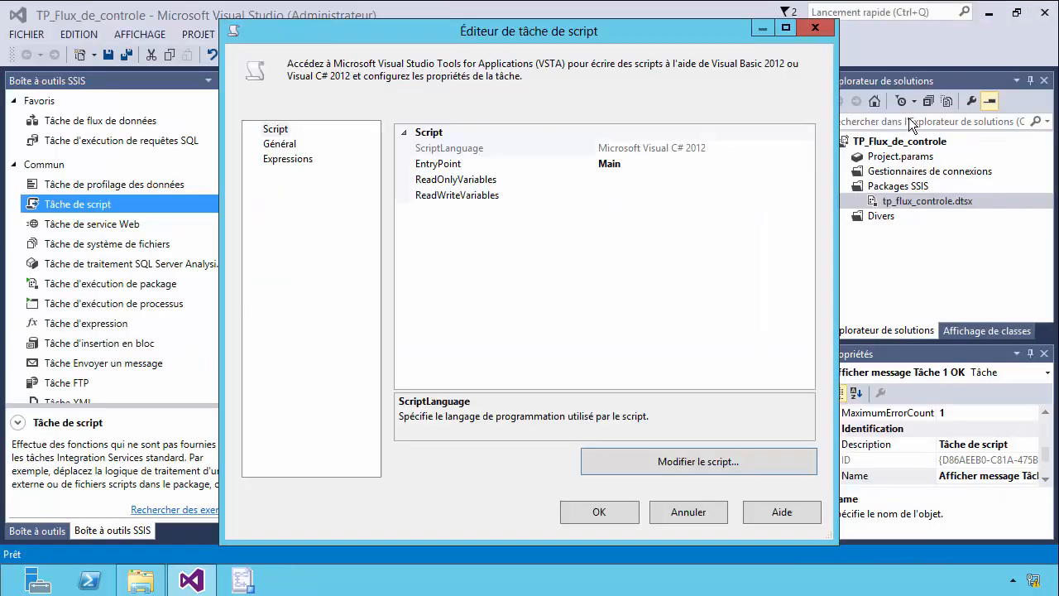
left_click(616, 513)
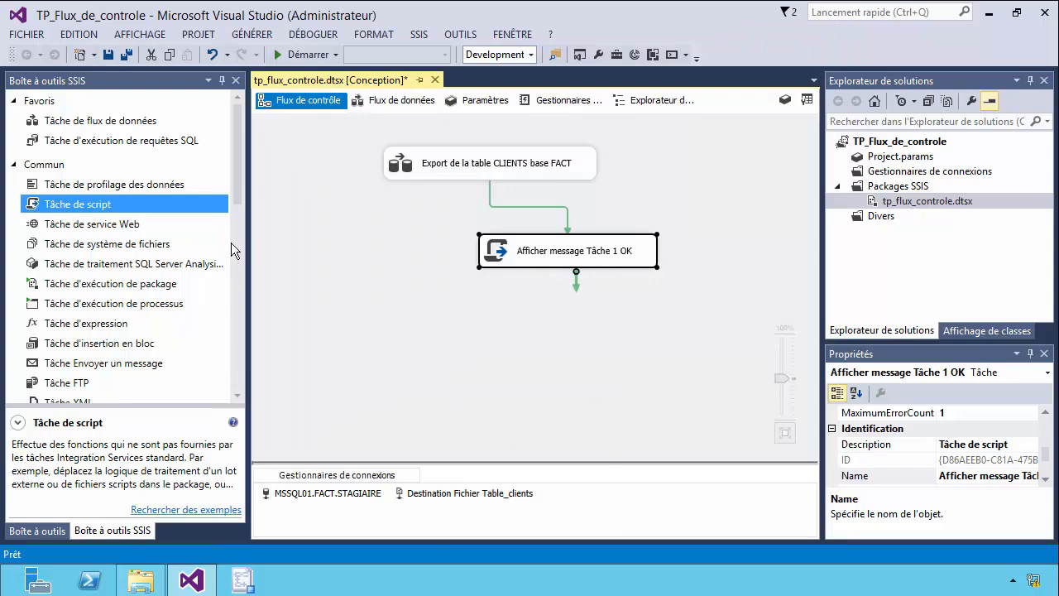
Add a sequence container below the "Afficher message Tâche 1 OK" task and connect that task to it.
left_click_drag(241, 193, 268, 399)
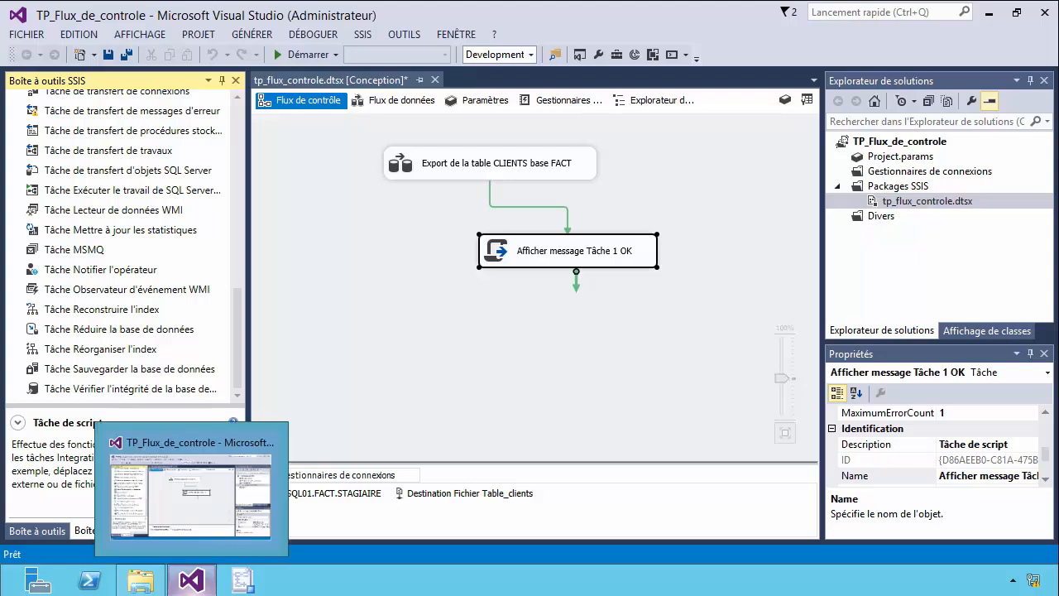
key("alt+Tab")
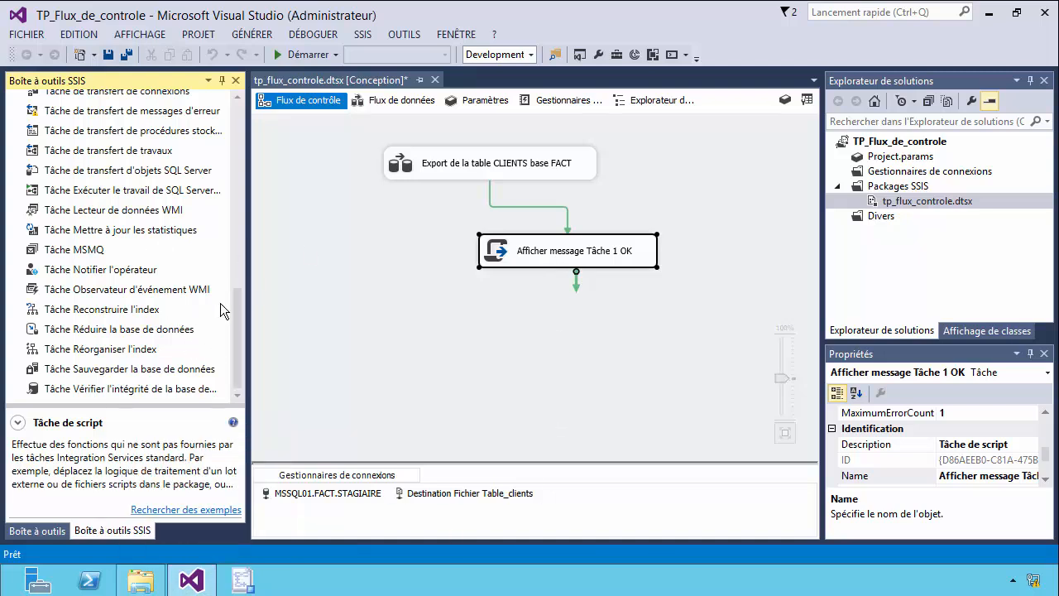
scroll(220, 306, "up", 10)
left_click_drag(98, 269, 541, 353)
left_click_drag(688, 374, 613, 346)
left_click(572, 255)
left_click_drag(576, 287, 540, 356)
Rename the sequence container "Conteneur 1".
left_click(527, 336)
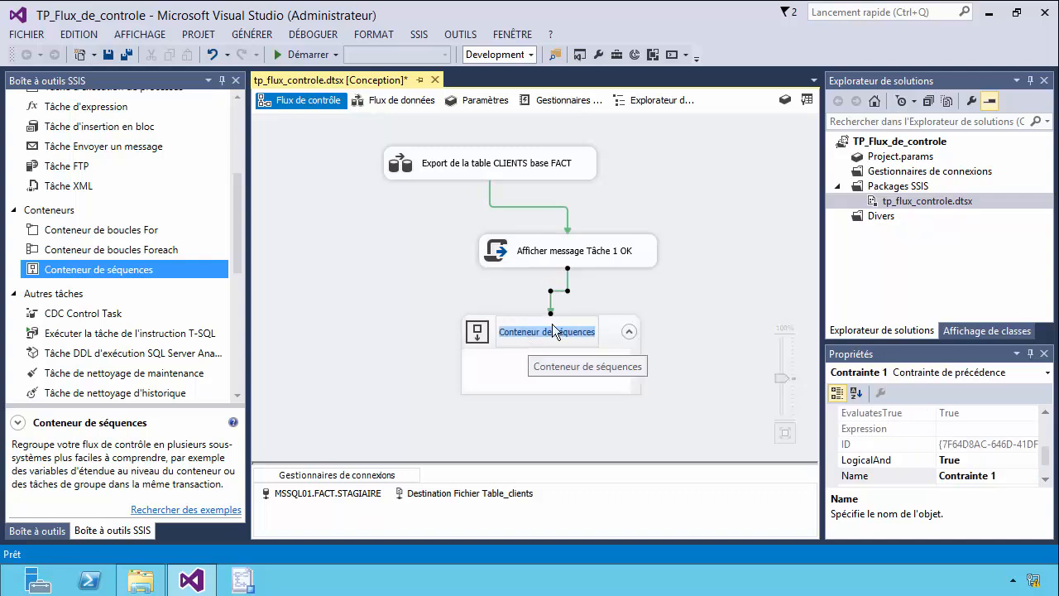
type("Contenu")
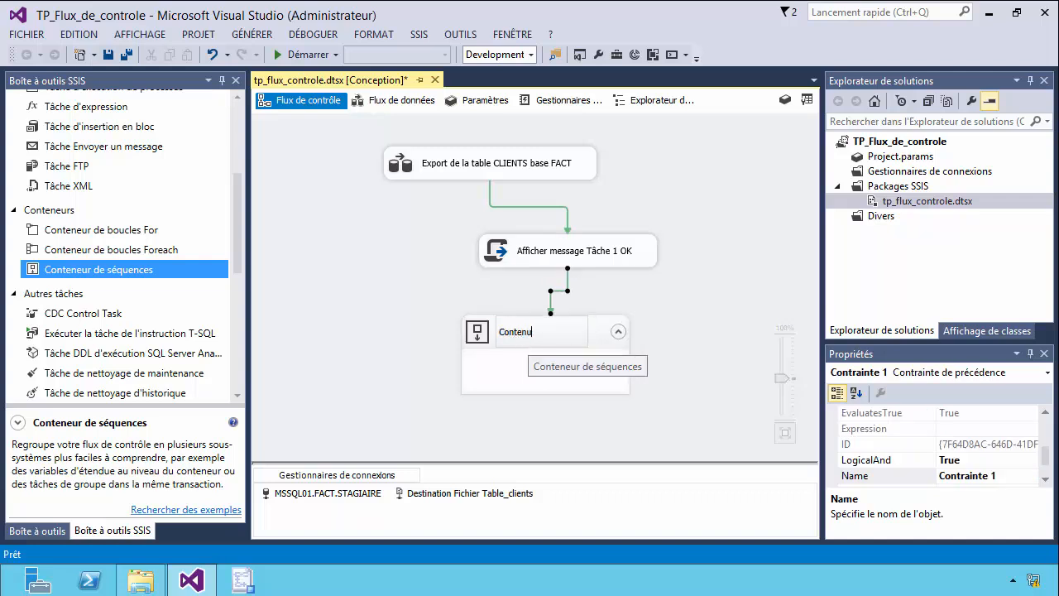
key("BackSpace")
type("eur 1")
left_click(551, 382)
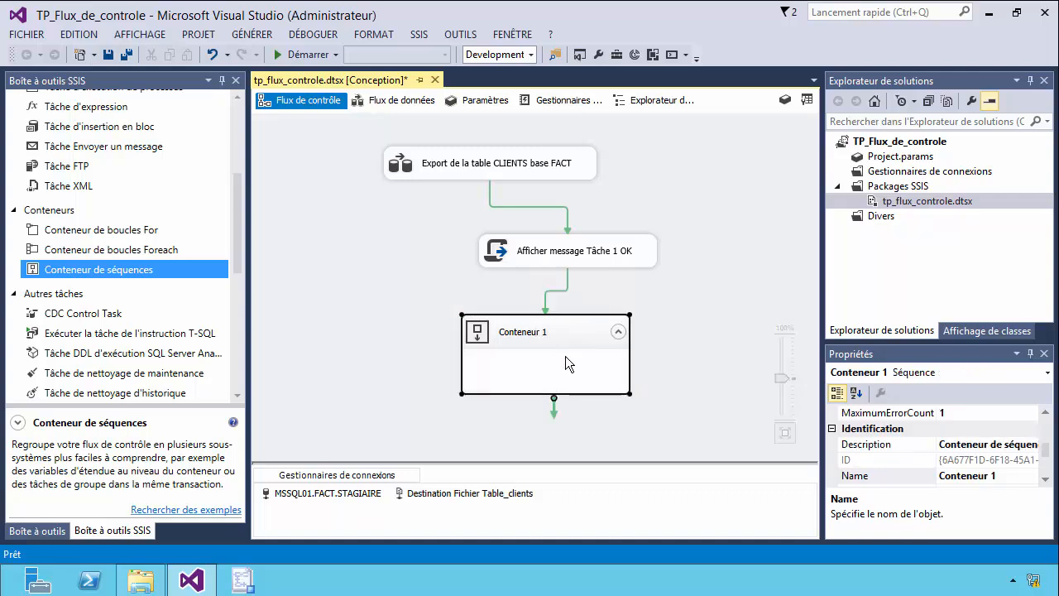
Rearrange the control flow with Conteneur 1 below and left of the export task and the message task up and to the right.
left_click_drag(536, 342, 356, 302)
left_click_drag(560, 261, 658, 222)
left_click_drag(402, 292, 403, 277)
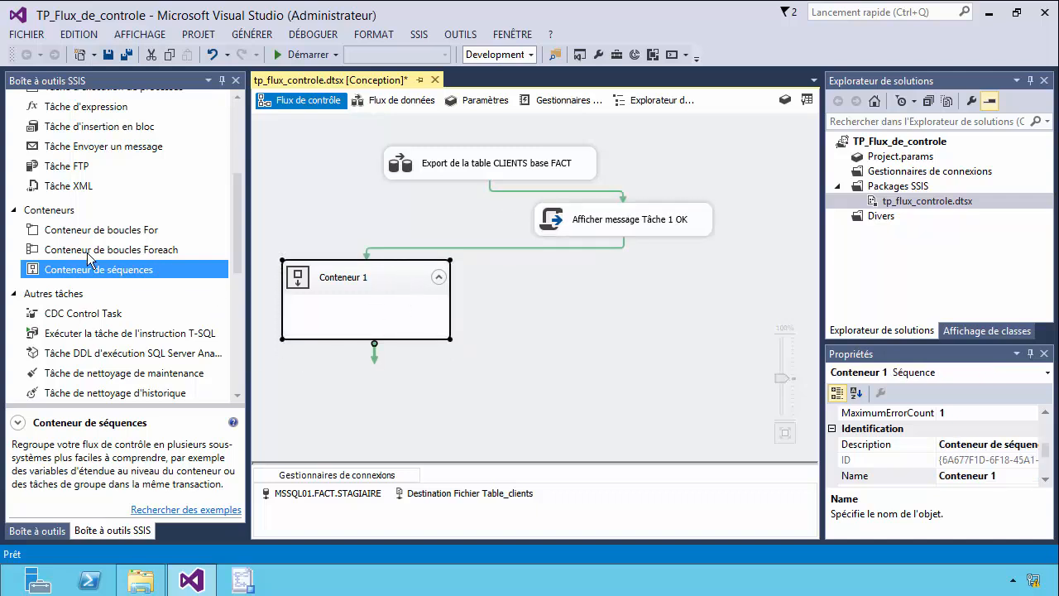
Add a script task inside Conteneur 1 and name it "Afficher message Tache 1 conteneur 1".
left_click_drag(234, 252, 231, 183)
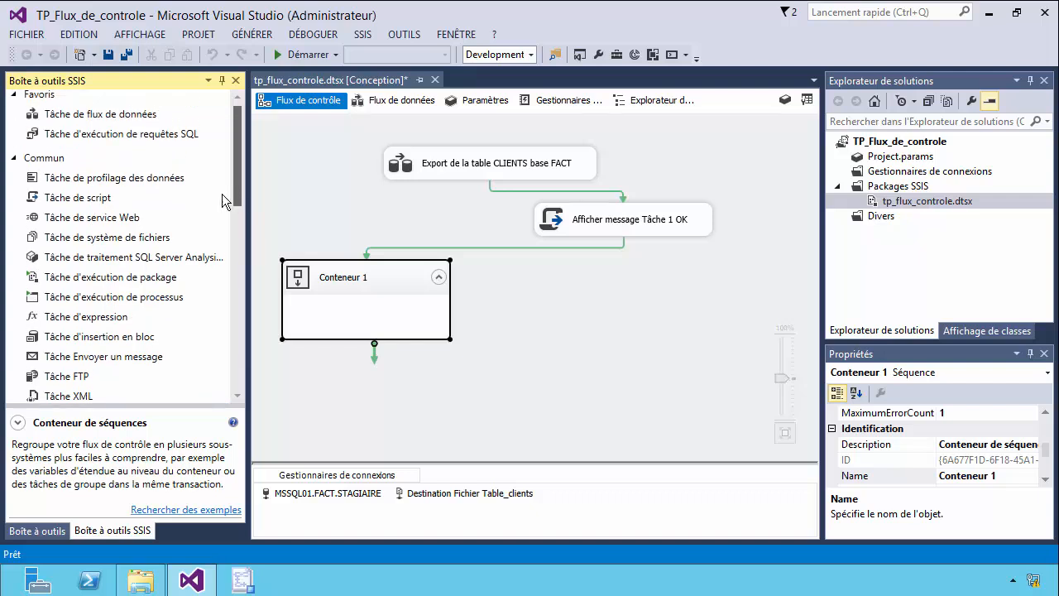
left_click_drag(363, 305, 378, 314)
left_click(468, 329)
type("Afficher message")
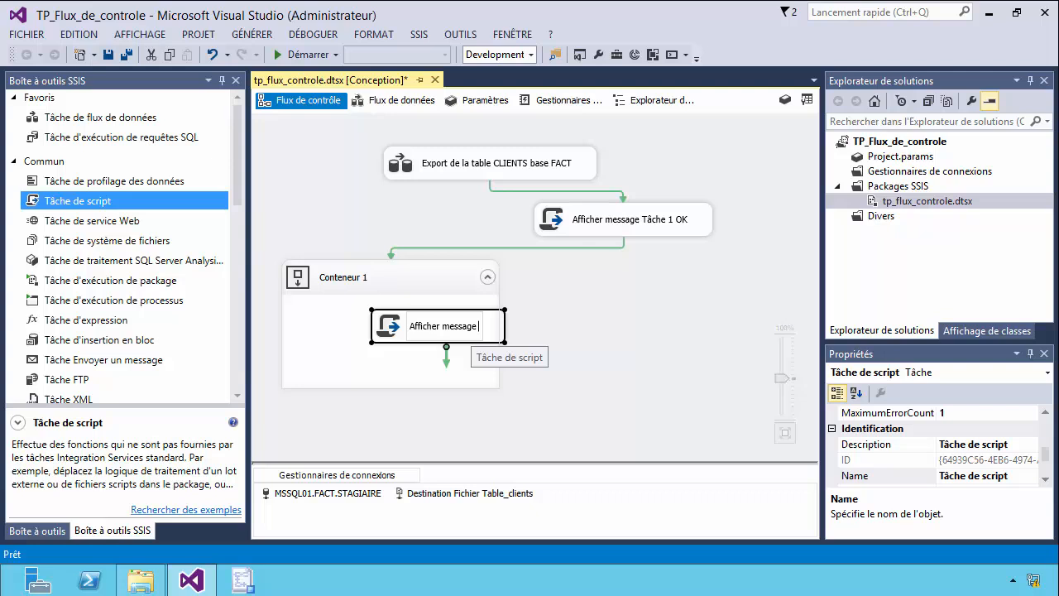
type(" Ta")
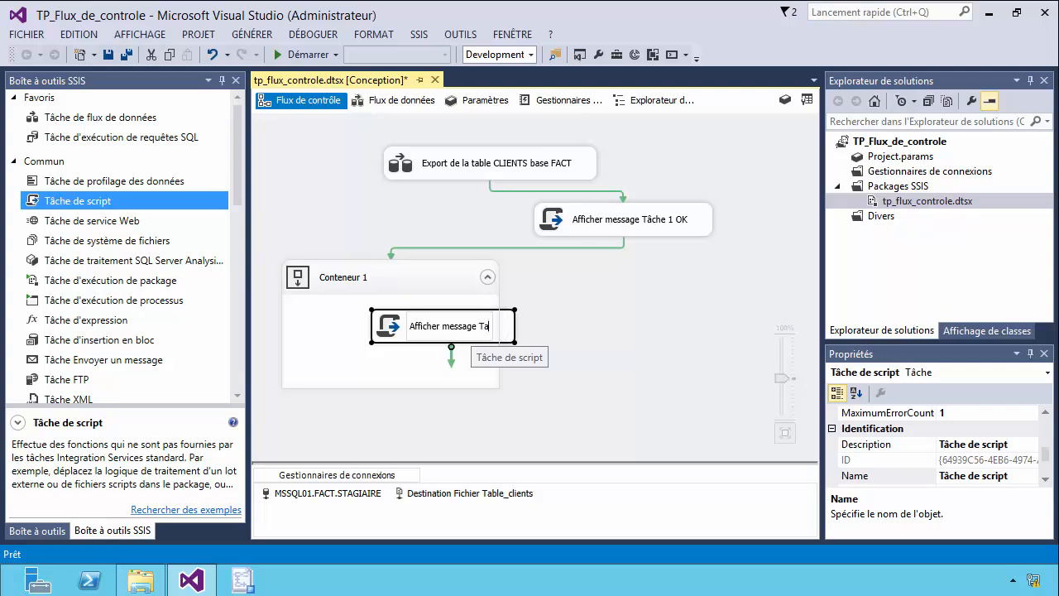
type("che 1 ")
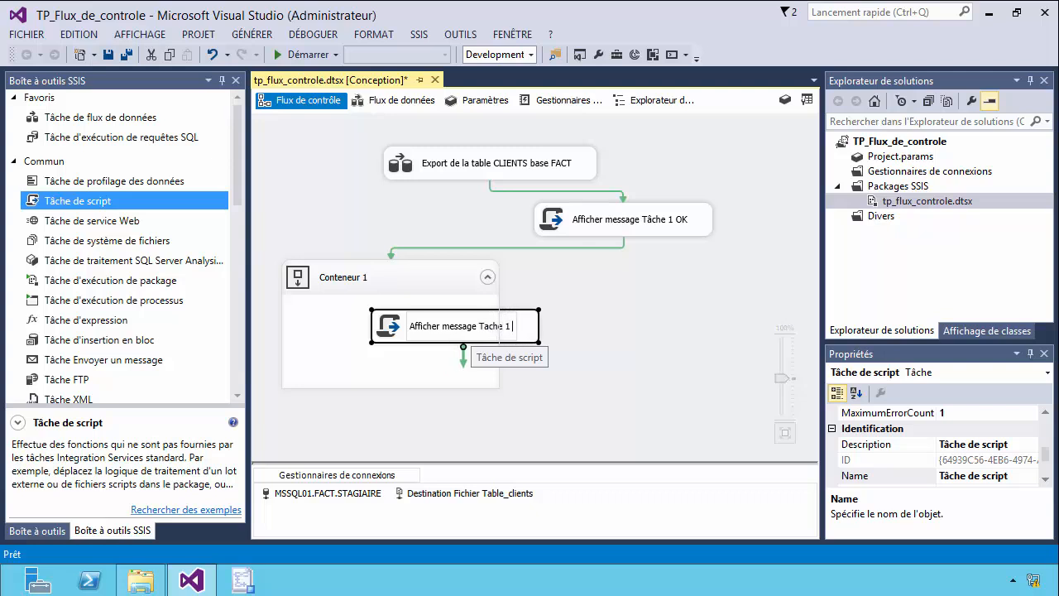
type("conteneur 1")
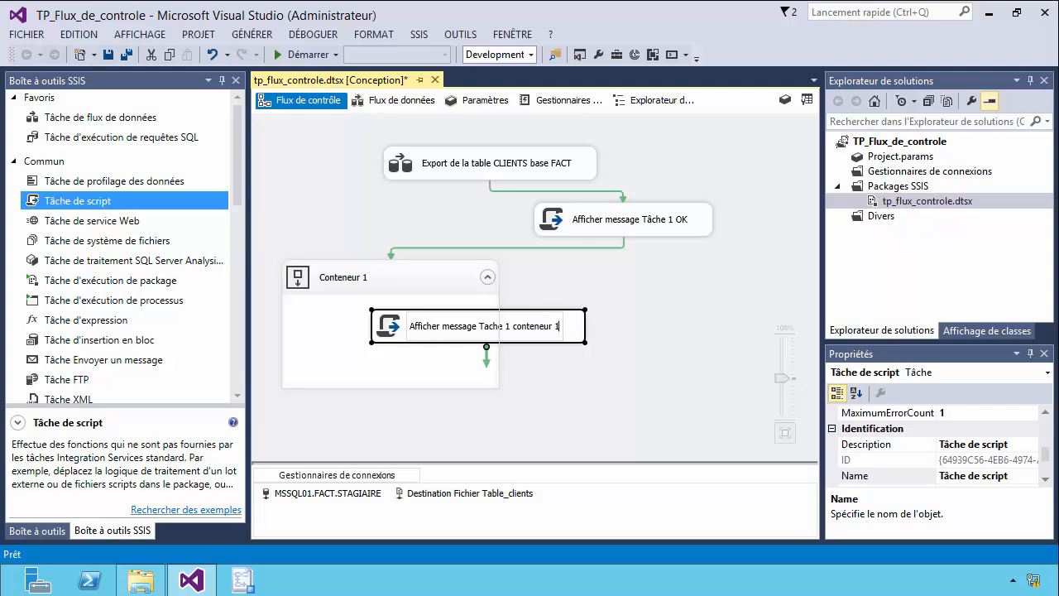
left_click(601, 392)
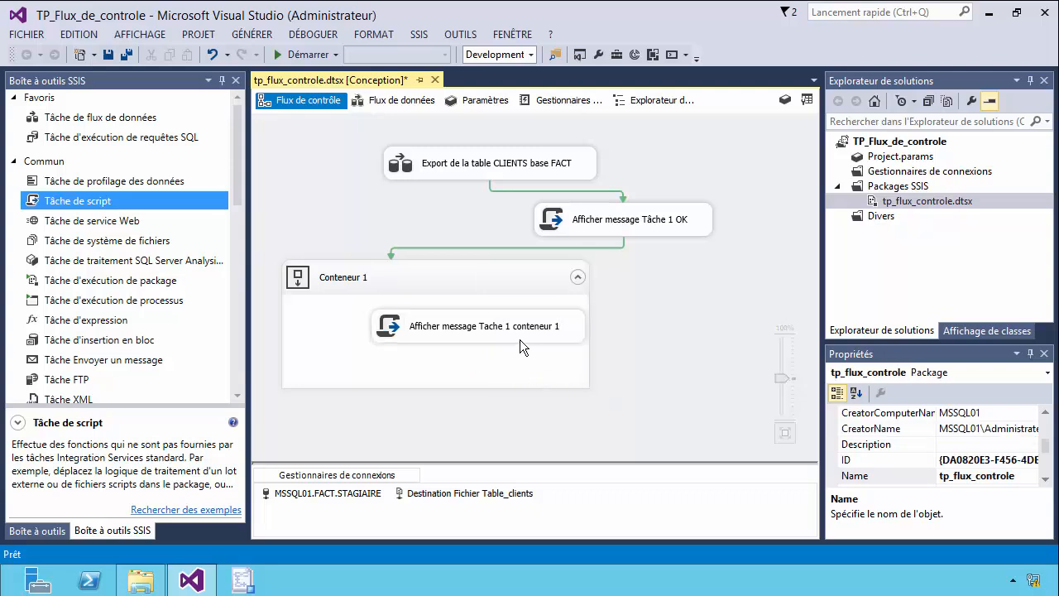
Shift the script task left inside Conteneur 1, add a second script task below it and connect the first to the second.
left_click(513, 338)
left_click_drag(511, 336, 468, 333)
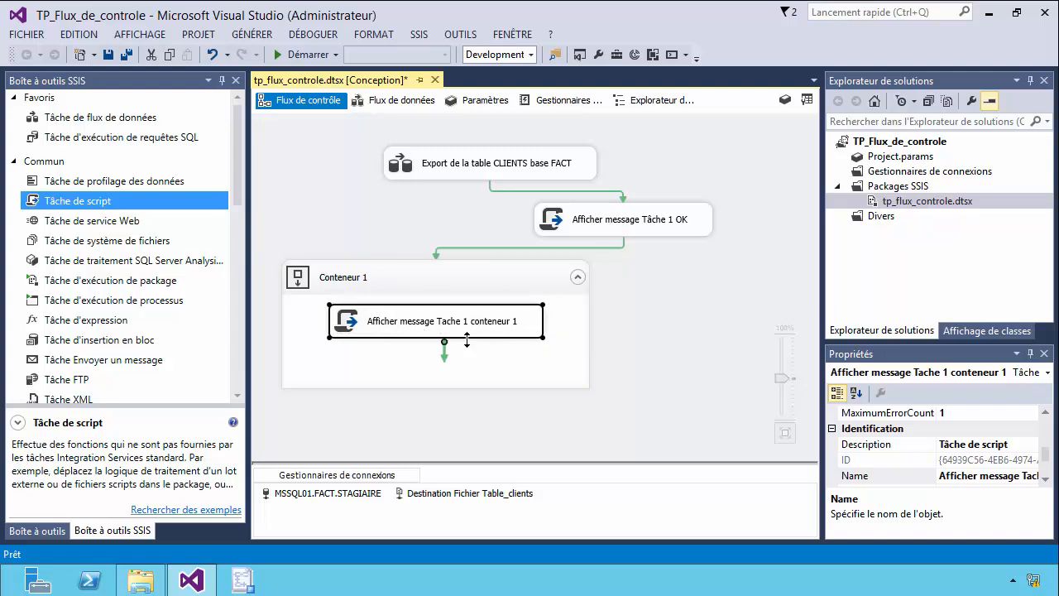
left_click_drag(124, 201, 407, 369)
left_click(429, 300)
left_click_drag(438, 312, 376, 361)
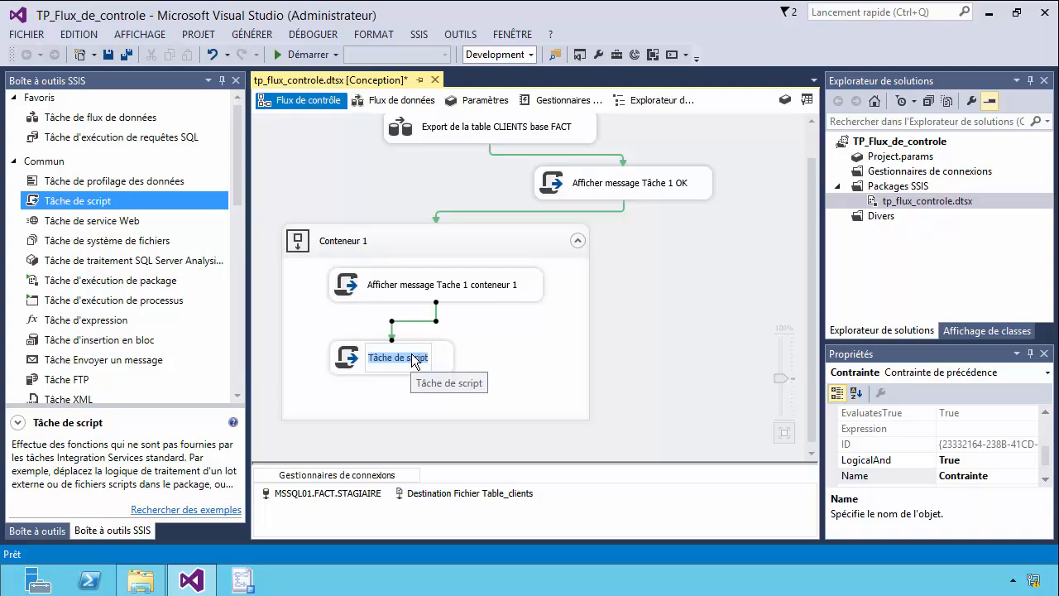
Rename the second script task in Conteneur 1 "Afficher message Tache 2 conteneur 1".
type("Affich")
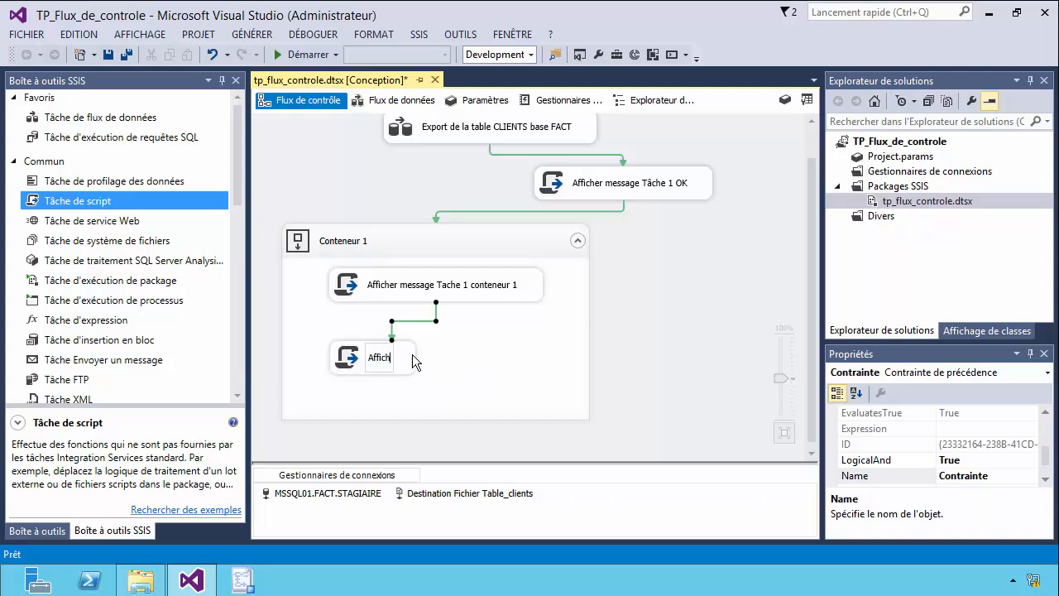
type("er message Tache 2 conteneur 1")
left_click(705, 431)
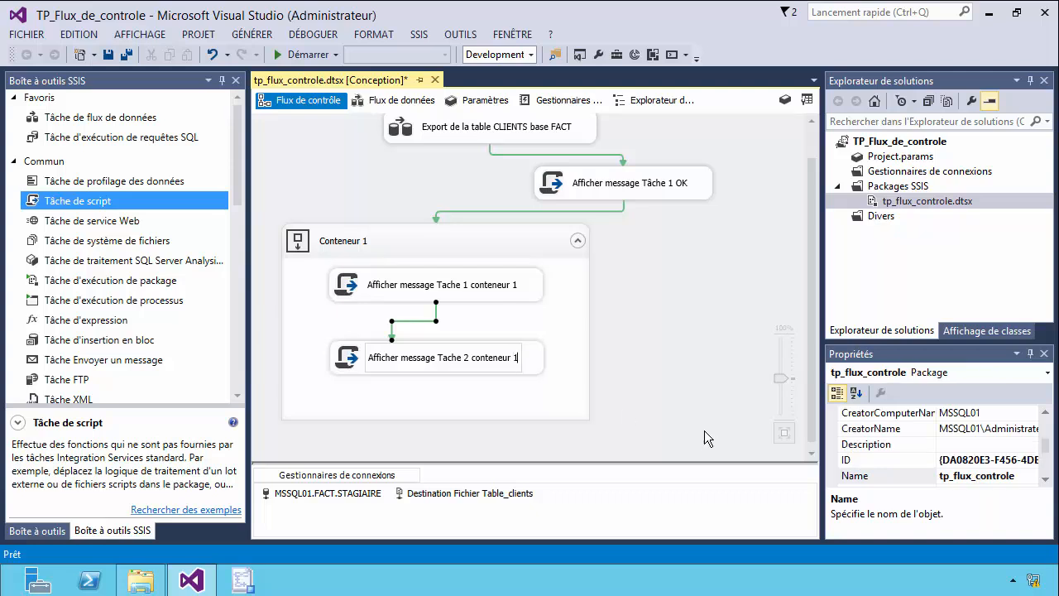
Open the C# script of the "Afficher message Tache 1 conteneur 1" task and insert a line after the Dts.TaskResult statement in Main.
left_click(525, 405)
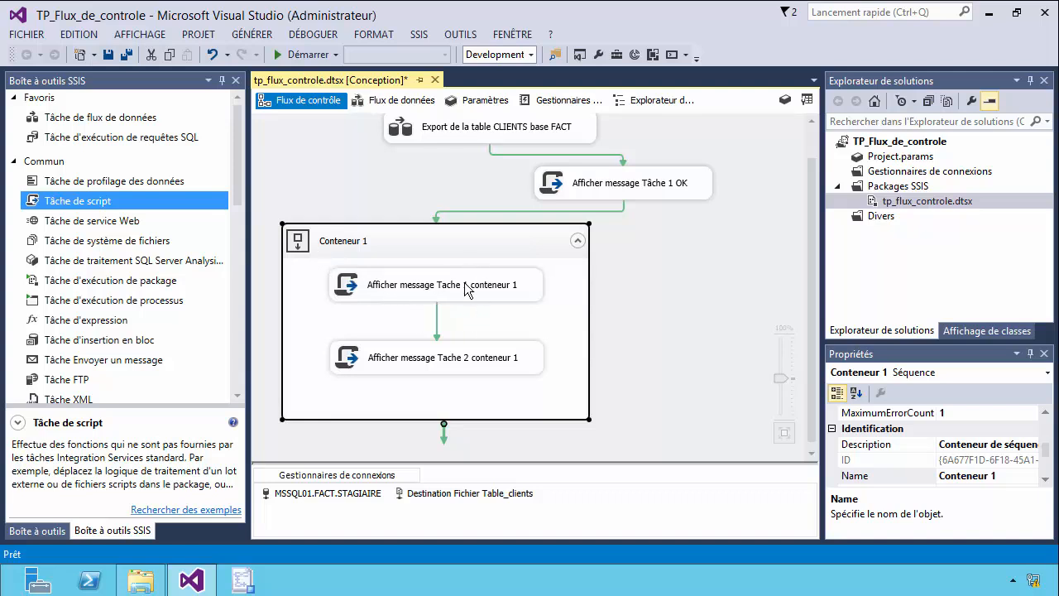
double_click(491, 289)
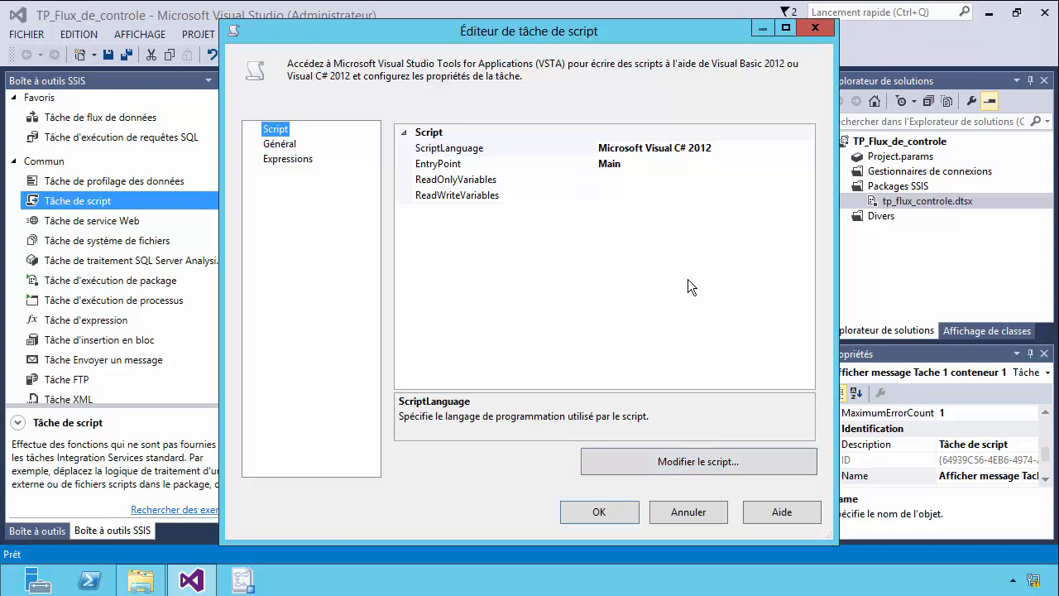
left_click(682, 462)
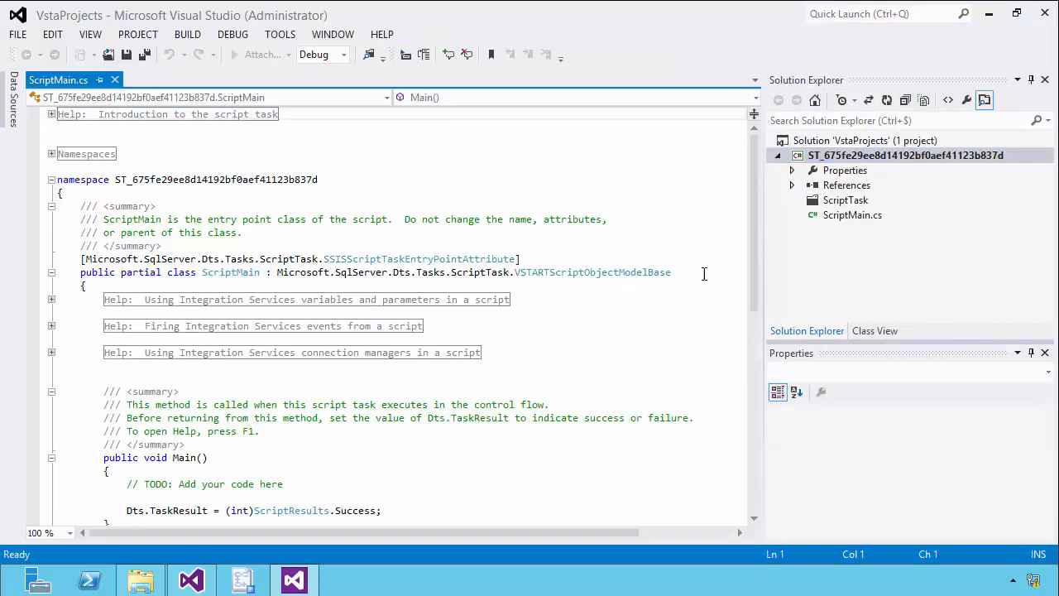
left_click_drag(754, 269, 754, 375)
left_click(393, 244)
key("Return")
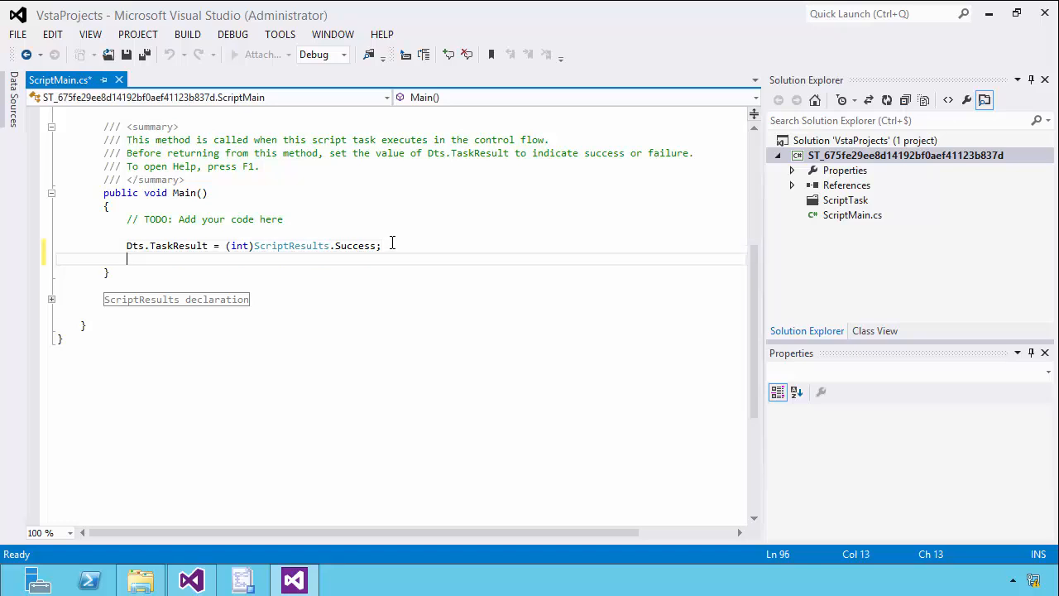
Write the statement MessageBox.Show("Tache 1 conteneur 1 OK"); on the new line in Main.
type("Message")
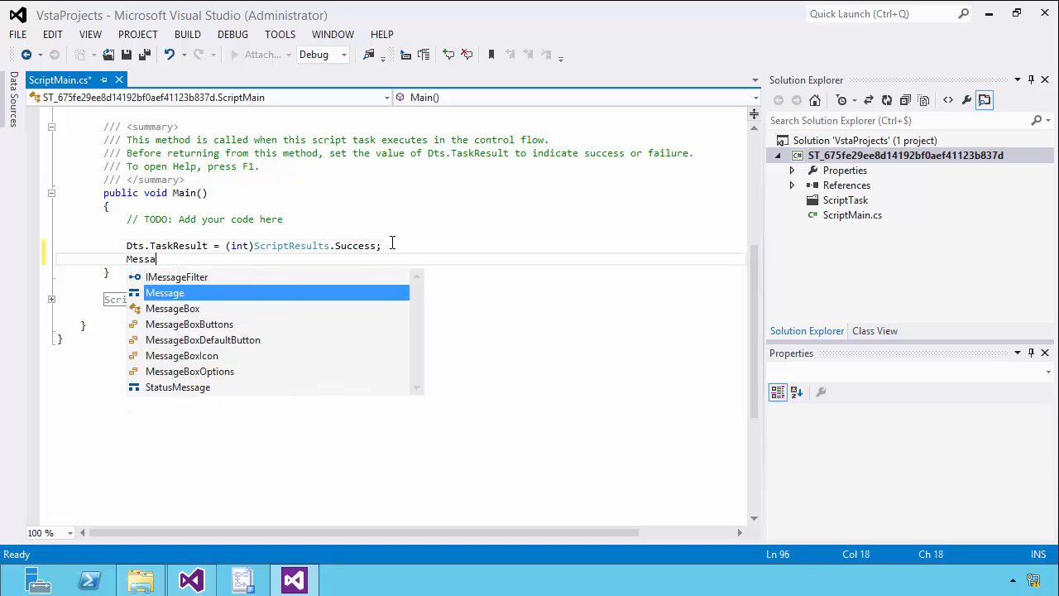
double_click(222, 308)
type(".Sh")
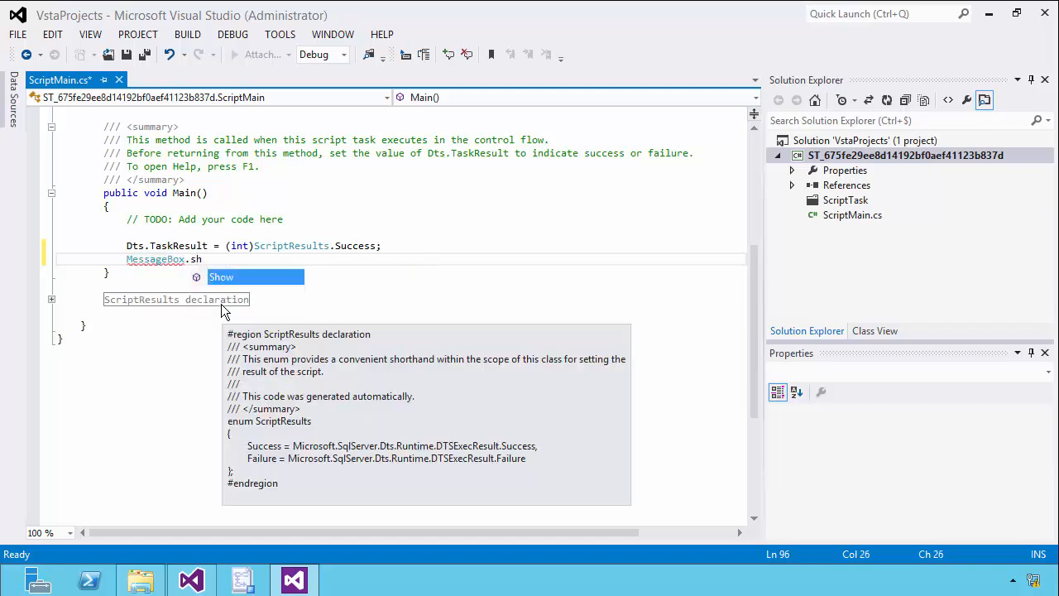
double_click(254, 278)
type("(")
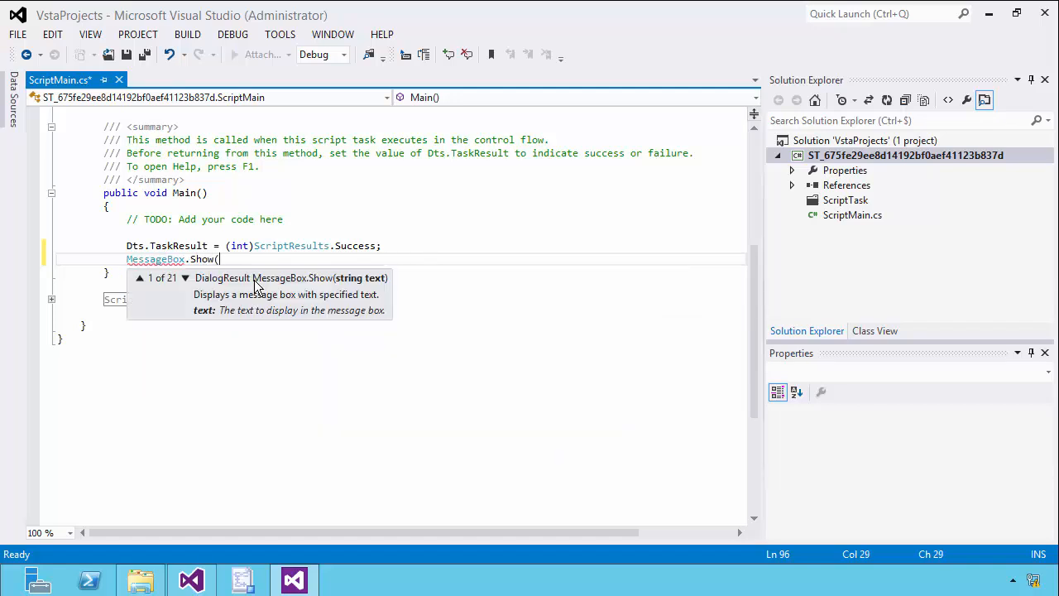
type("\"Tache 1 contene")
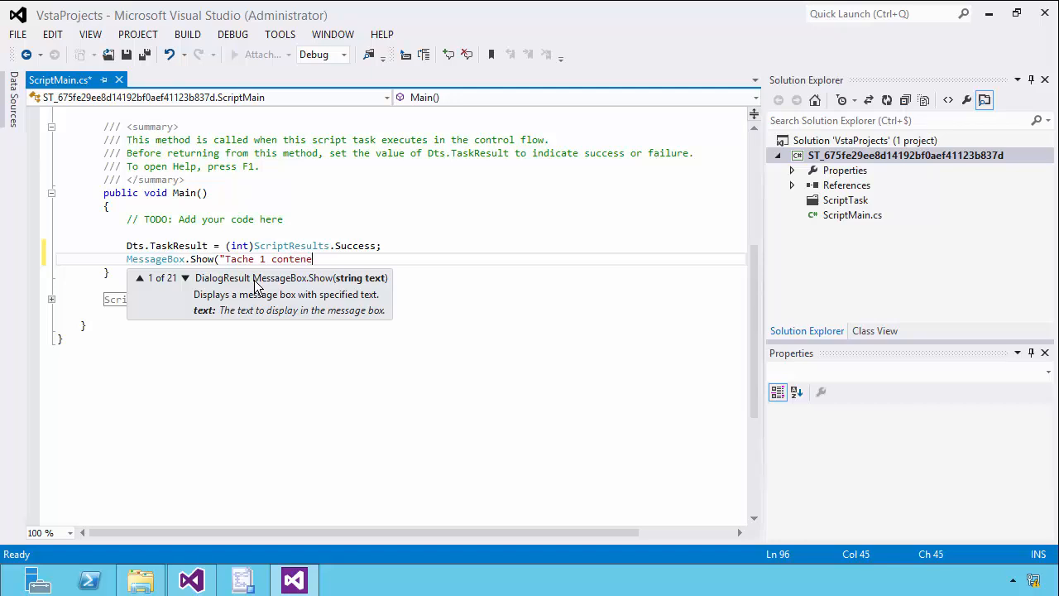
type("ur 1 OK\")")
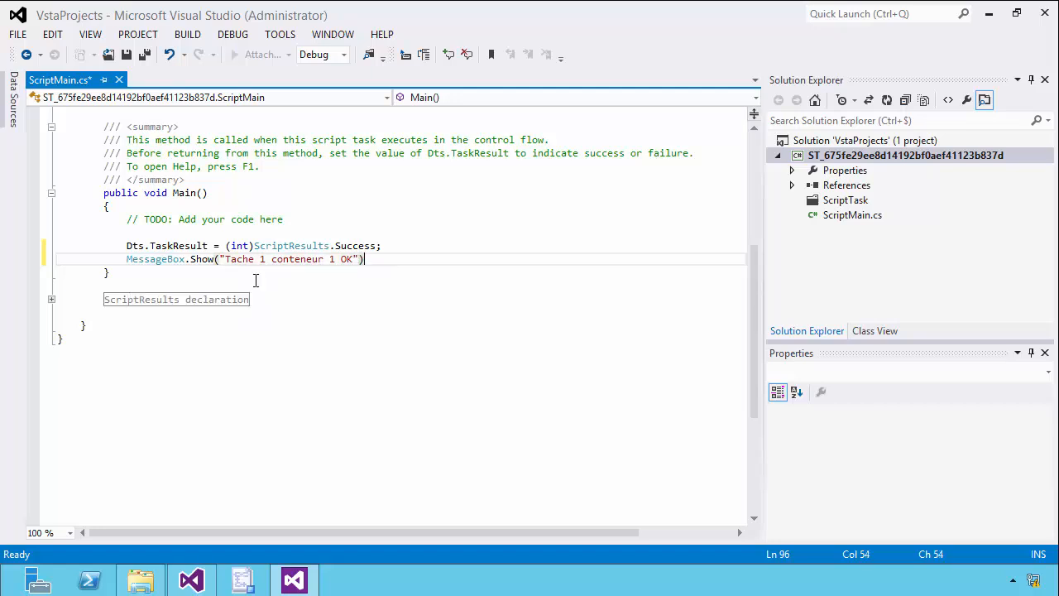
type(";")
Save and close the Tache 1 script, and validate the script task's settings.
left_click(126, 54)
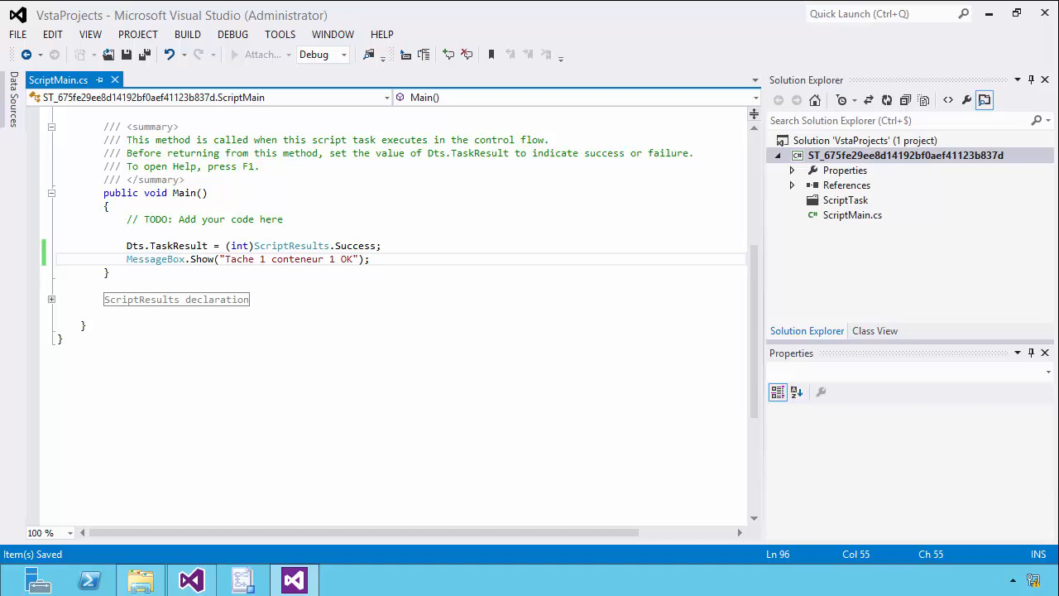
left_click(1044, 13)
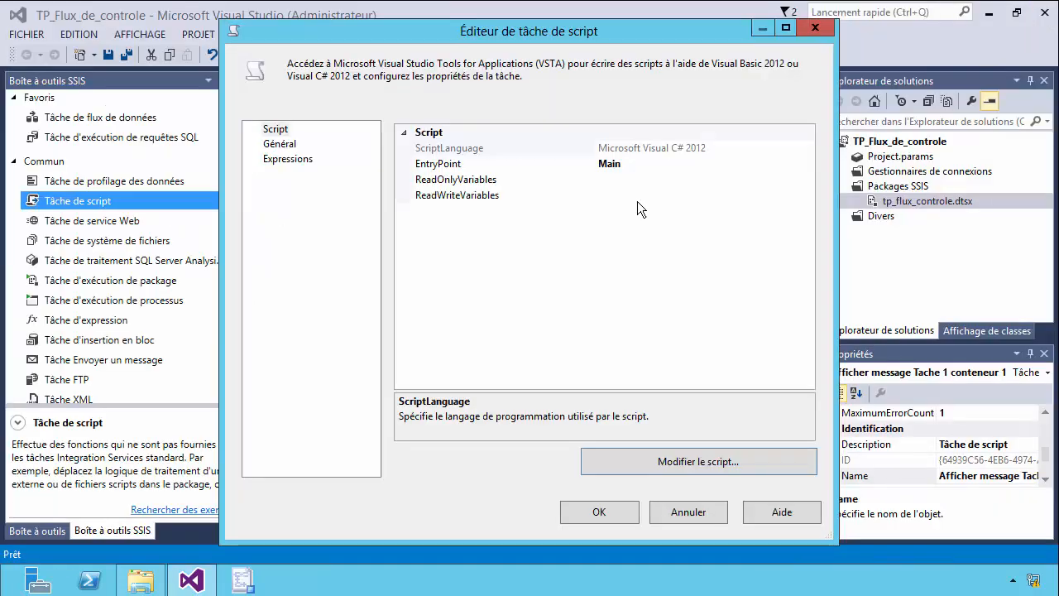
left_click(593, 514)
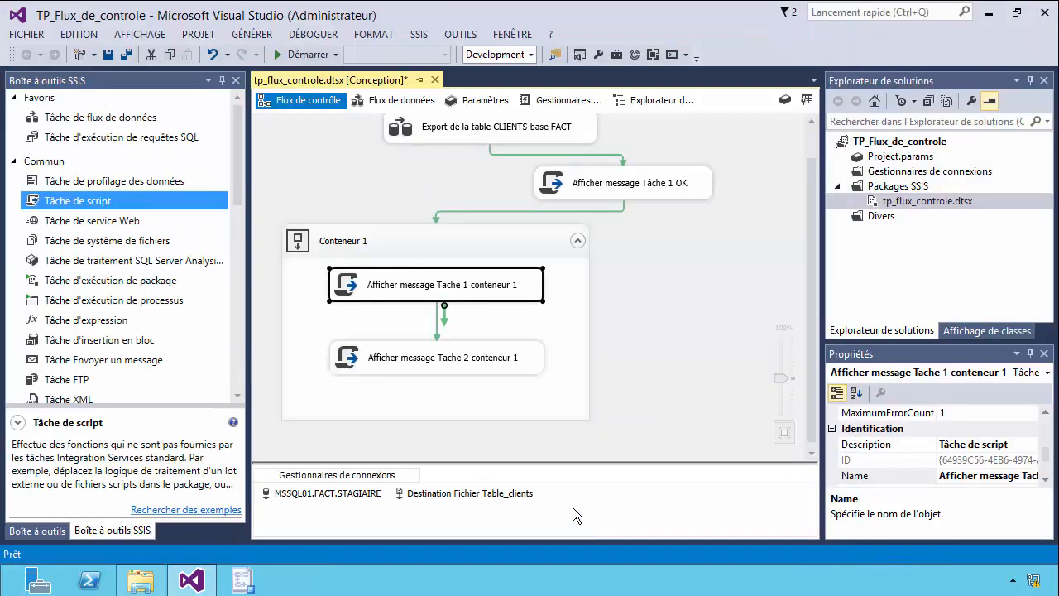
Open the C# script of the "Afficher message Tache 2 conteneur 1" task and insert a line after the Dts.TaskResult statement in Main.
double_click(439, 364)
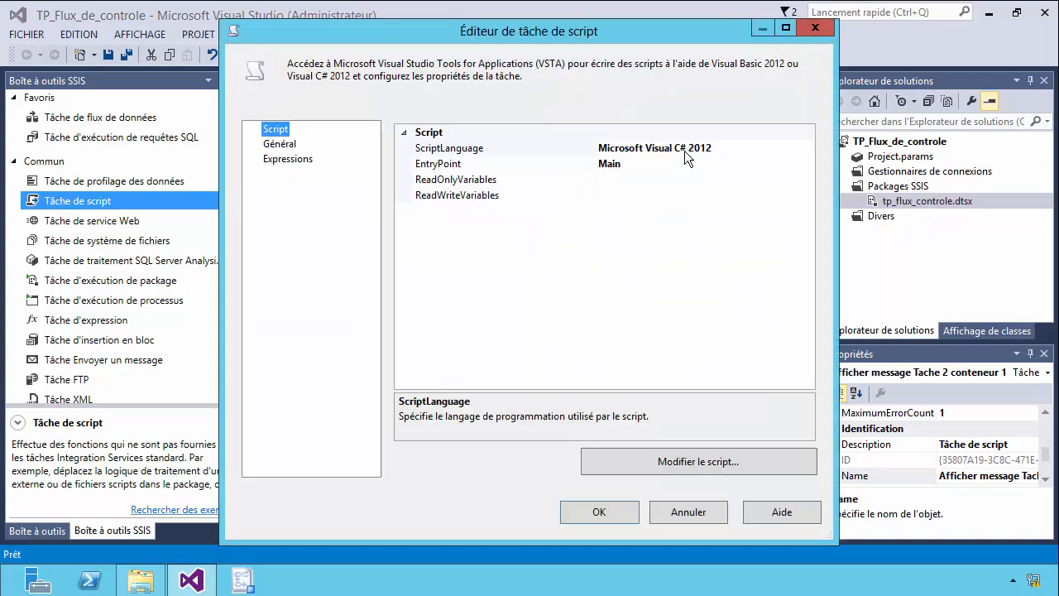
left_click(726, 465)
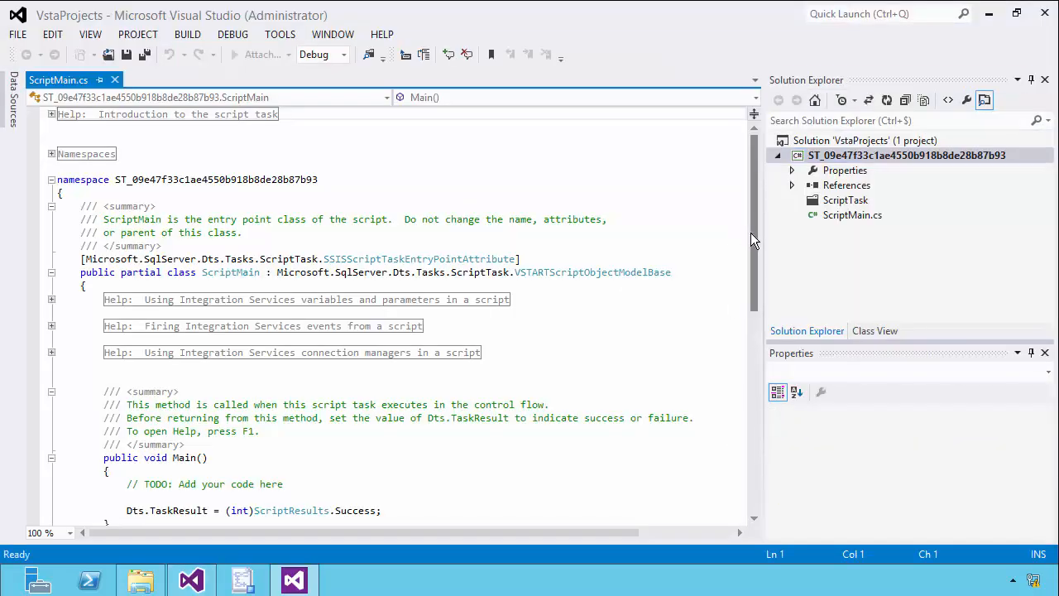
left_click_drag(751, 233, 752, 359)
left_click(408, 166)
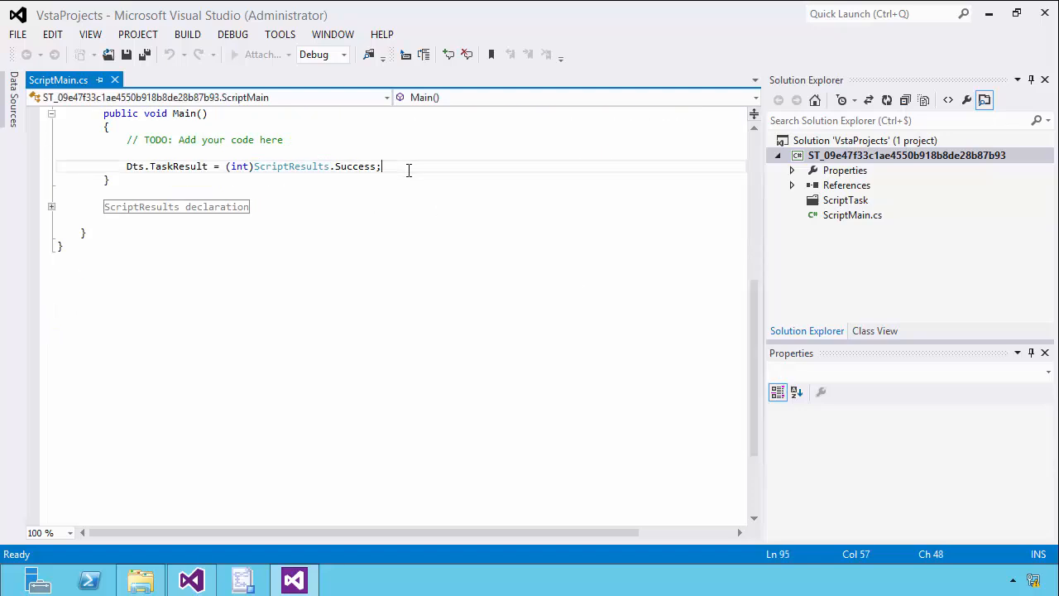
key("Return")
Write the statement MessageBox.Show("Tache 2 conteneur 1 OK"); on the new line in Main.
type("Mess")
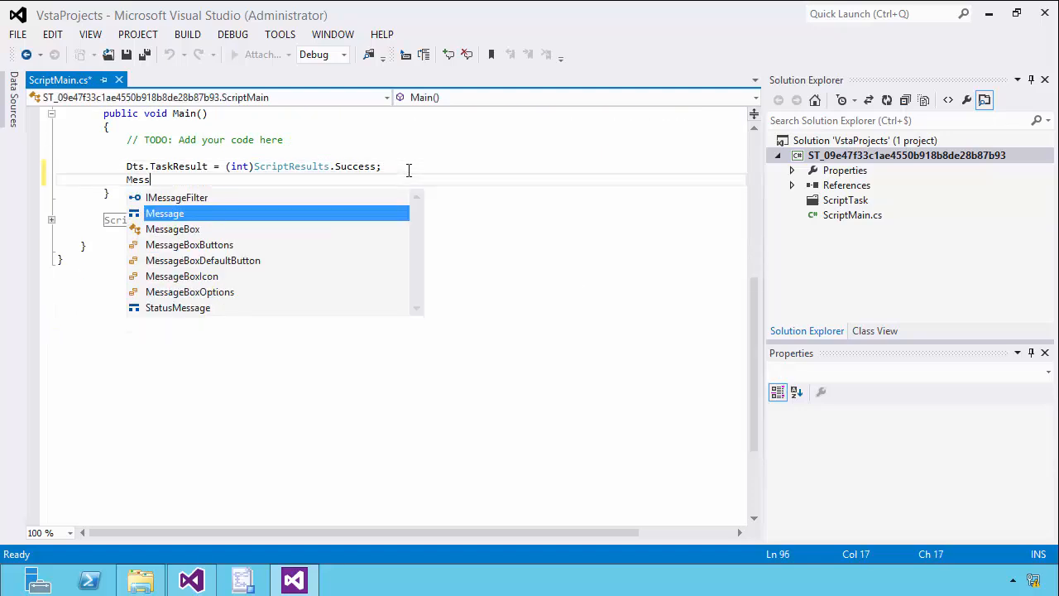
left_click(170, 232)
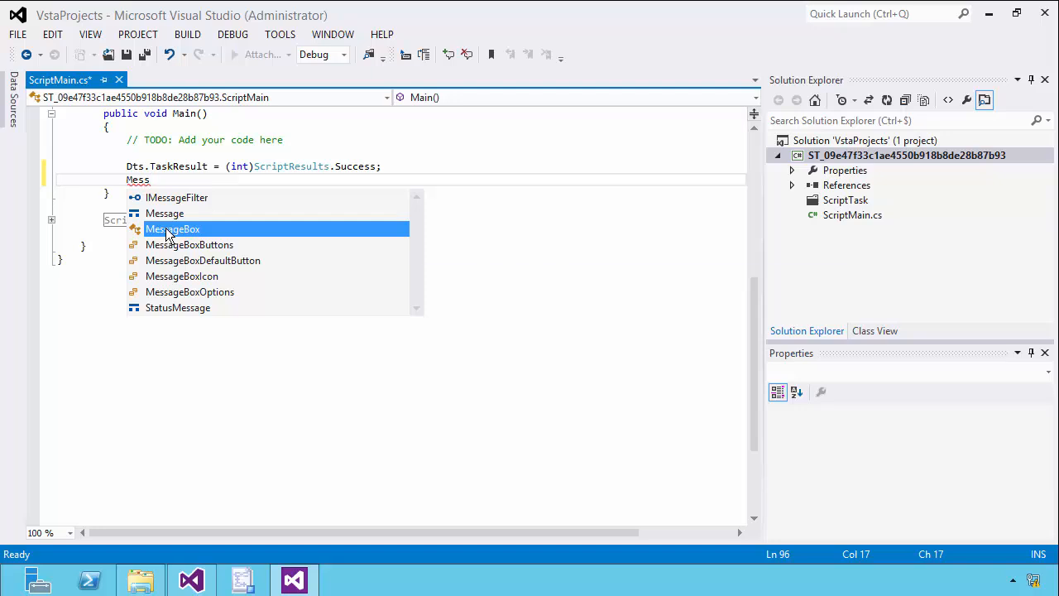
double_click(168, 229)
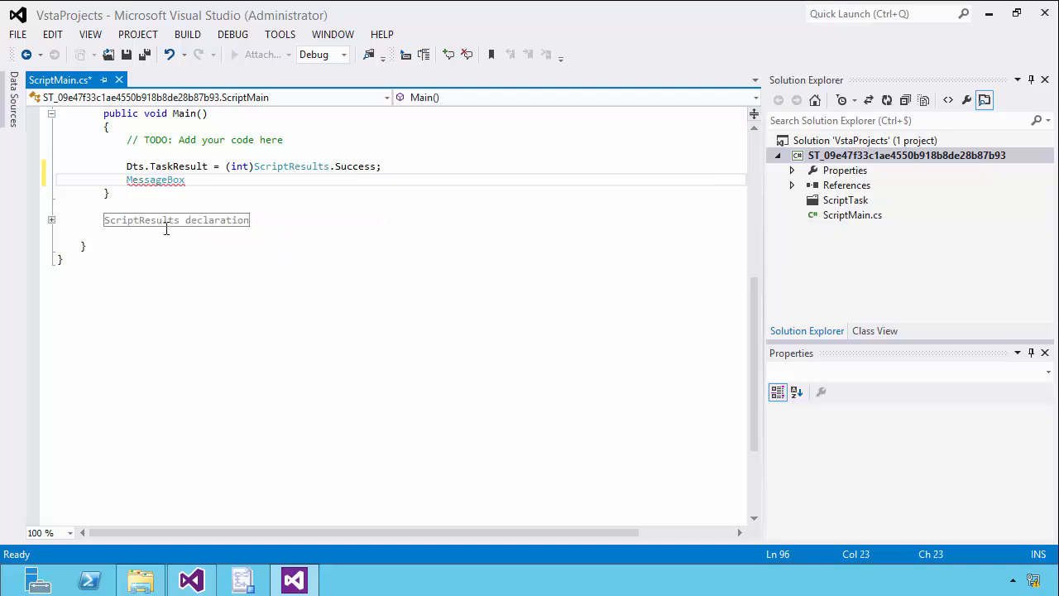
type(".sh")
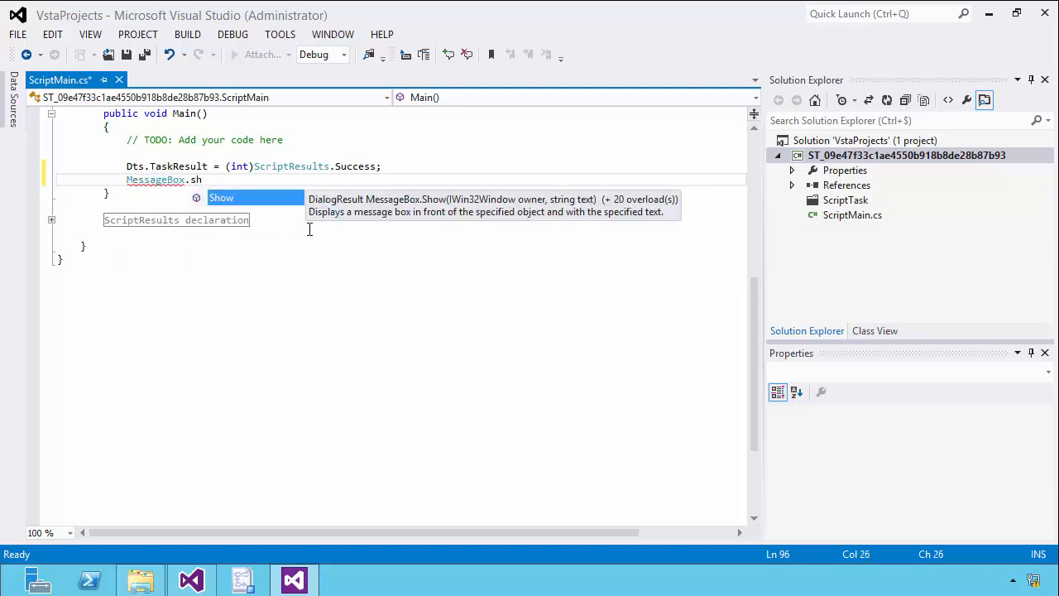
double_click(265, 198)
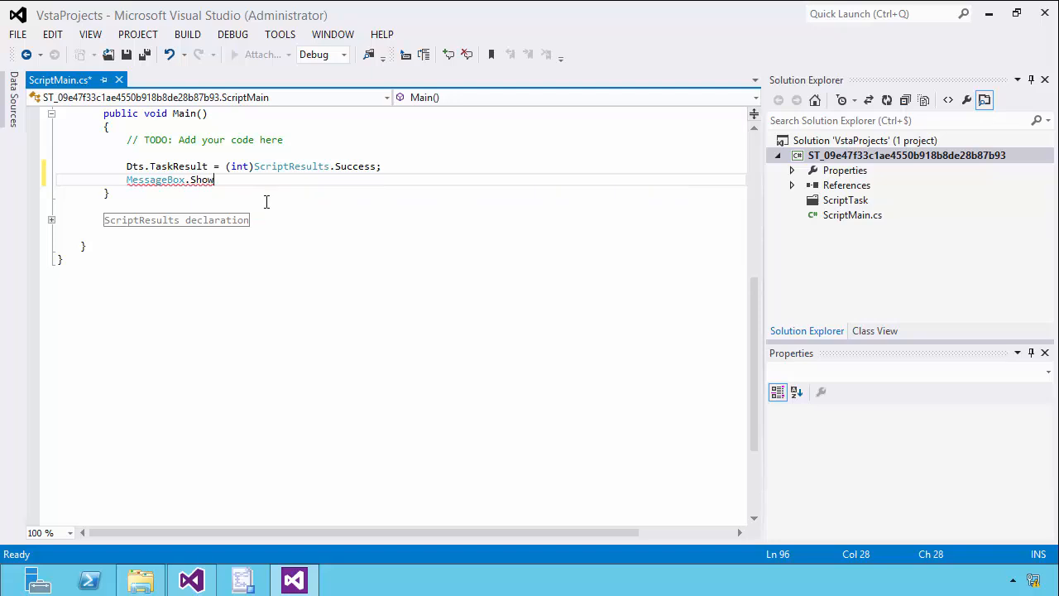
type("(\"Tache ")
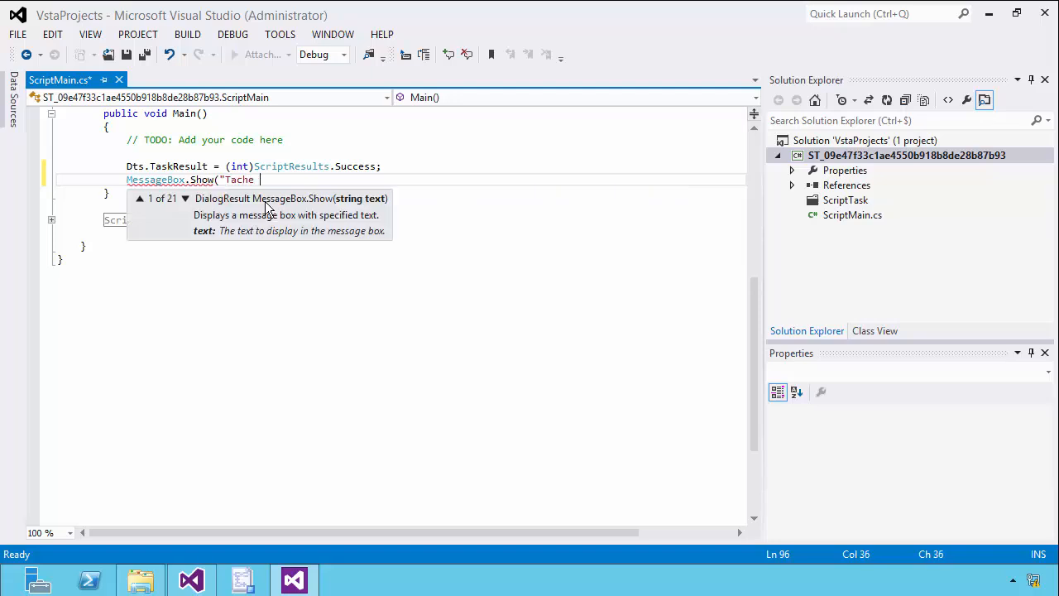
type("2 conteneur 1 OK\");")
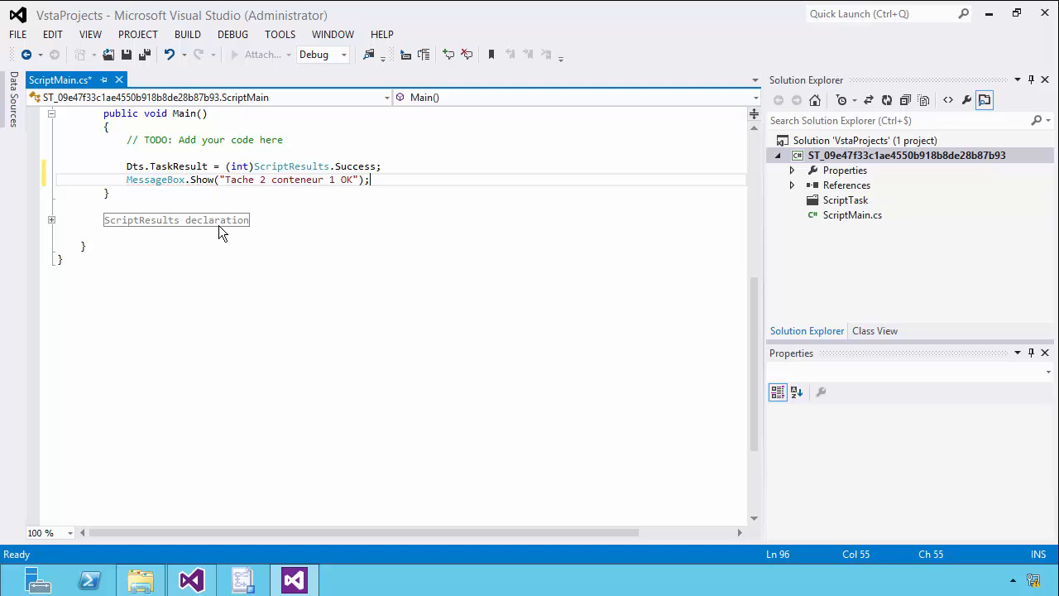
Save and close the Tache 2 script, and validate the script task's settings.
left_click(126, 54)
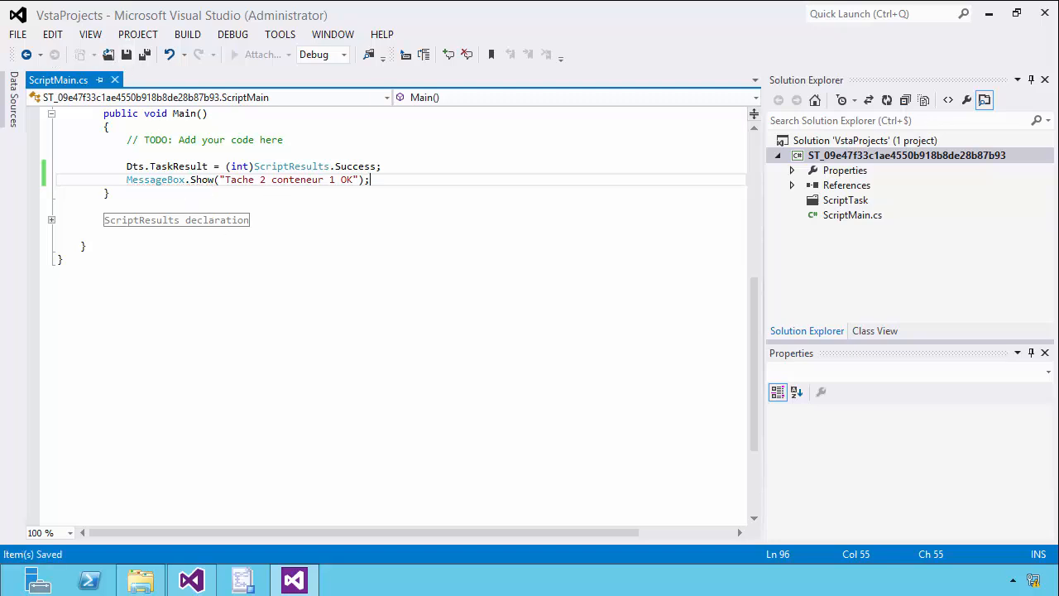
left_click(1045, 13)
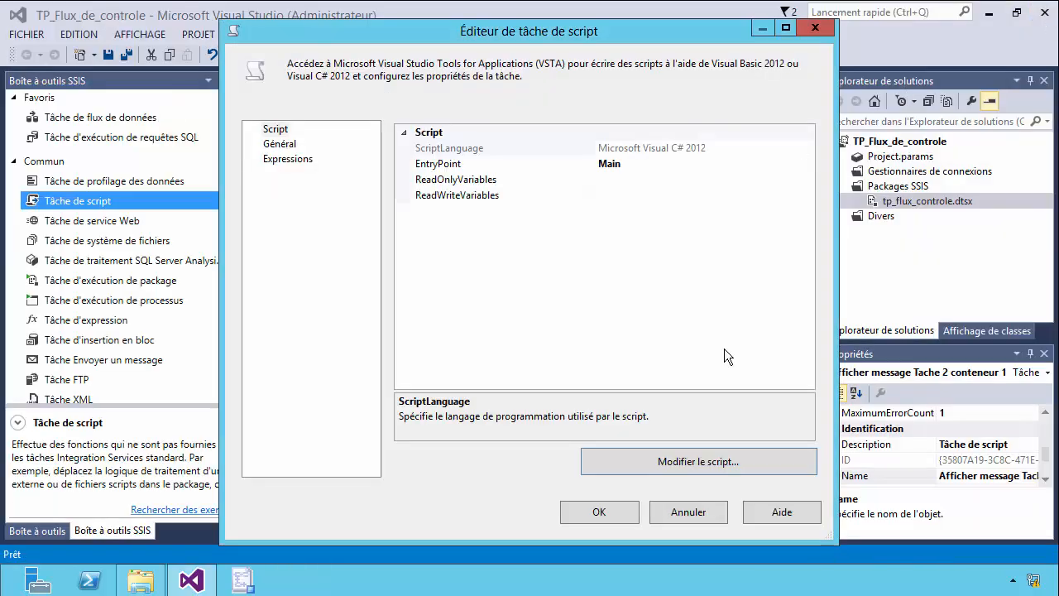
left_click(600, 499)
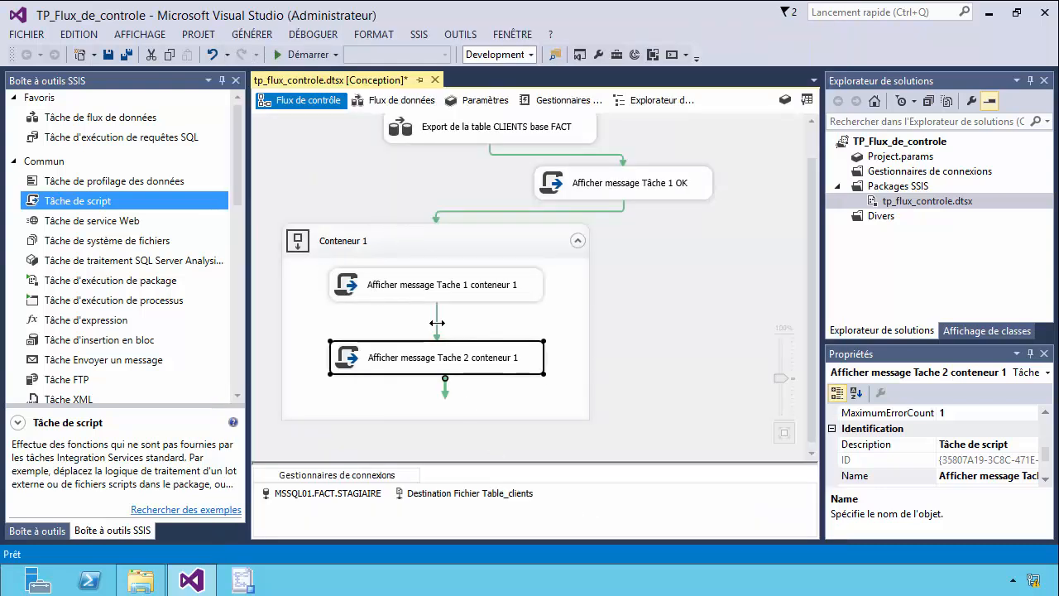
Move the second script task closer to the first and reduce the height of Conteneur 1 to fit them.
left_click_drag(812, 315, 823, 372)
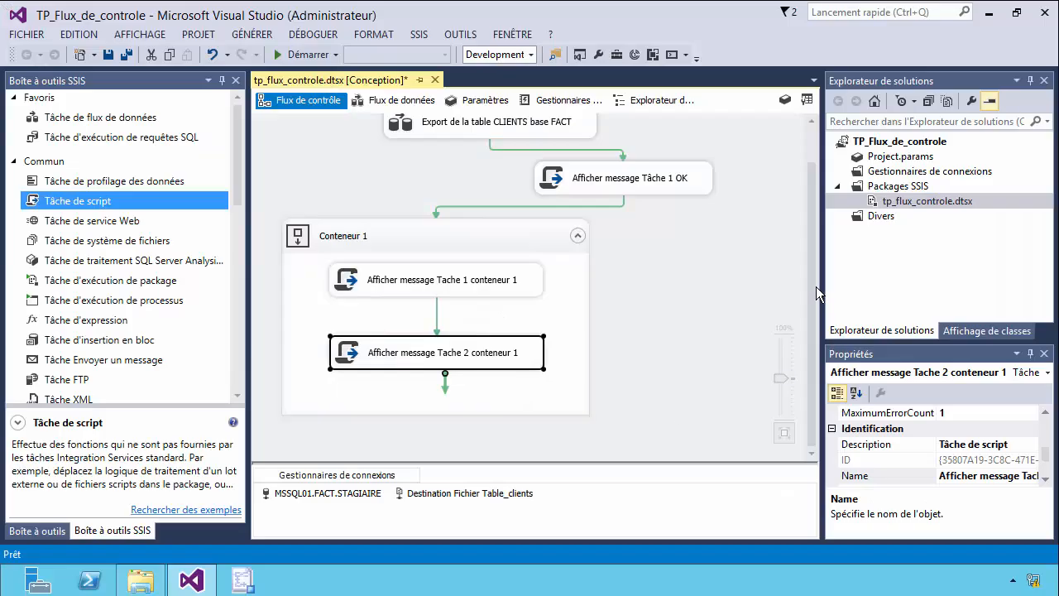
mouse_move(522, 356)
left_mouse_down()
mouse_move(523, 316)
mouse_move(527, 338)
left_mouse_up()
left_click(447, 410)
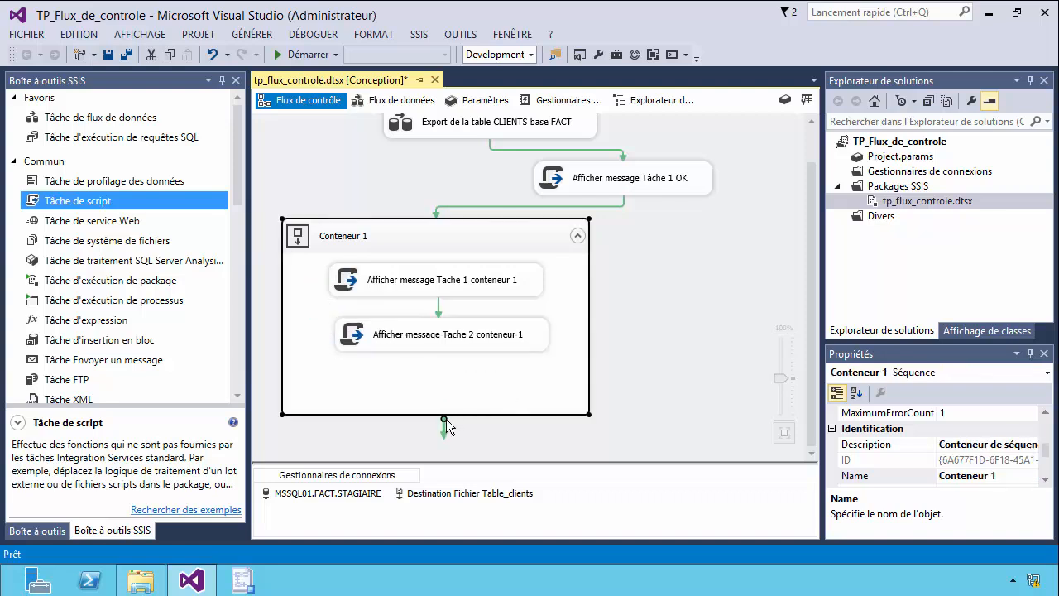
left_click_drag(446, 415, 457, 361)
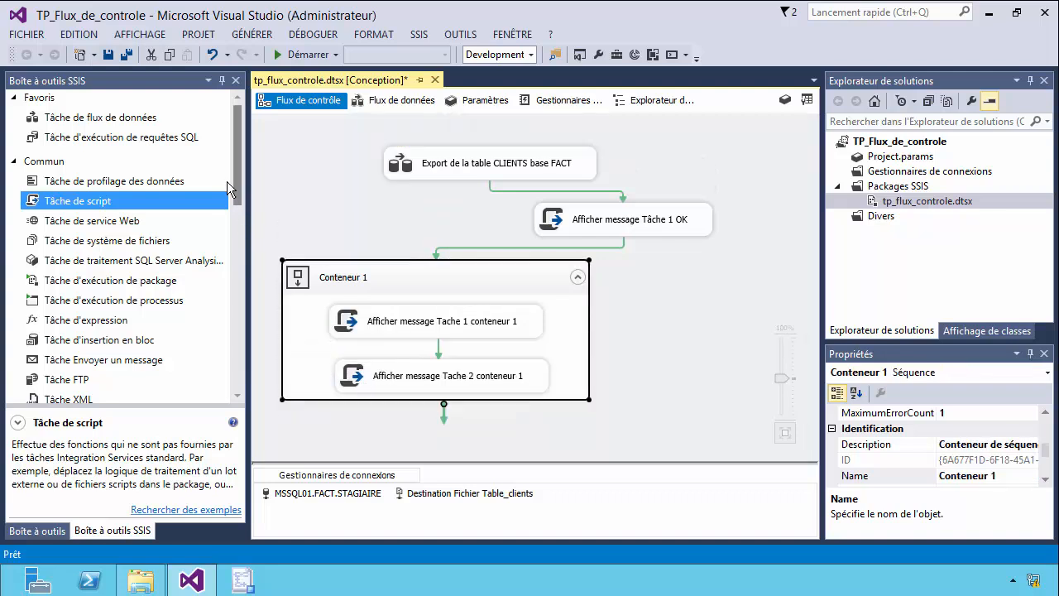
Add a data flow task to the right of Conteneur 1 and connect the container to it.
left_click_drag(100, 117, 682, 341)
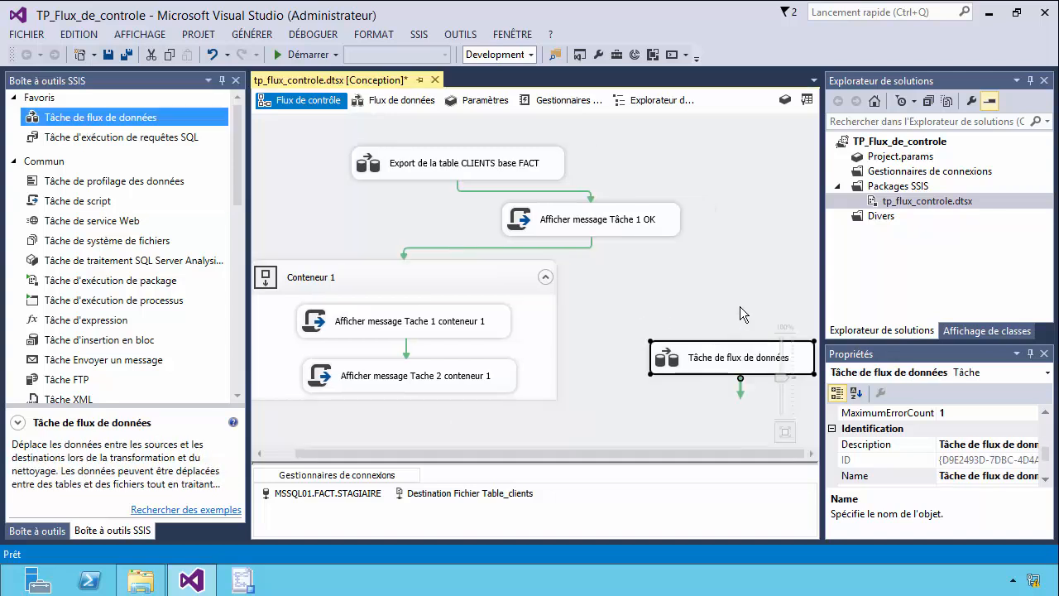
left_click(524, 386)
left_click_drag(415, 428, 699, 396)
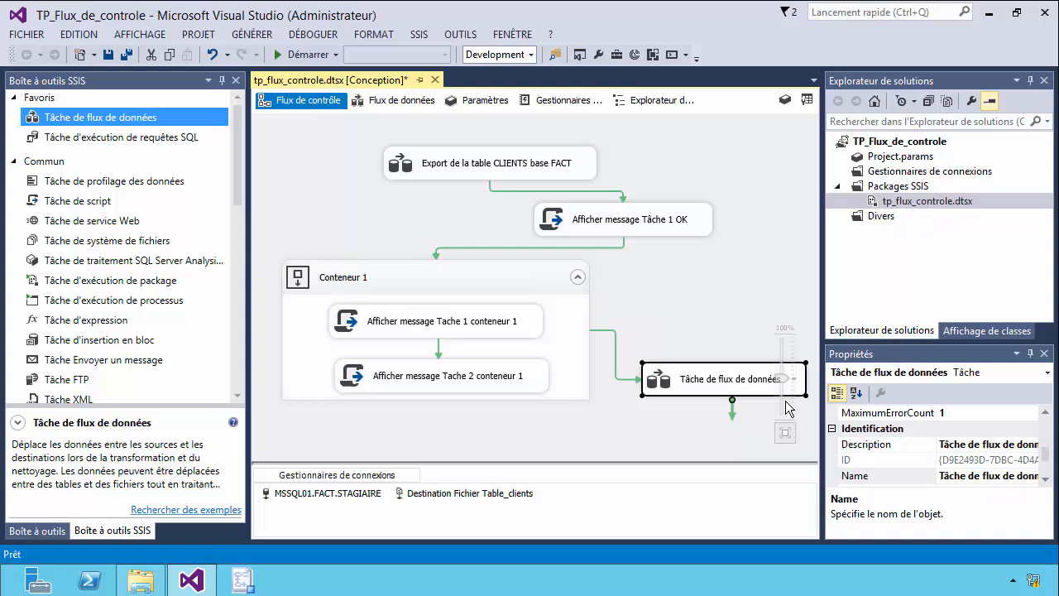
Rename the new data flow task as "Export table FOURNISSEUR base FACT".
double_click(696, 382)
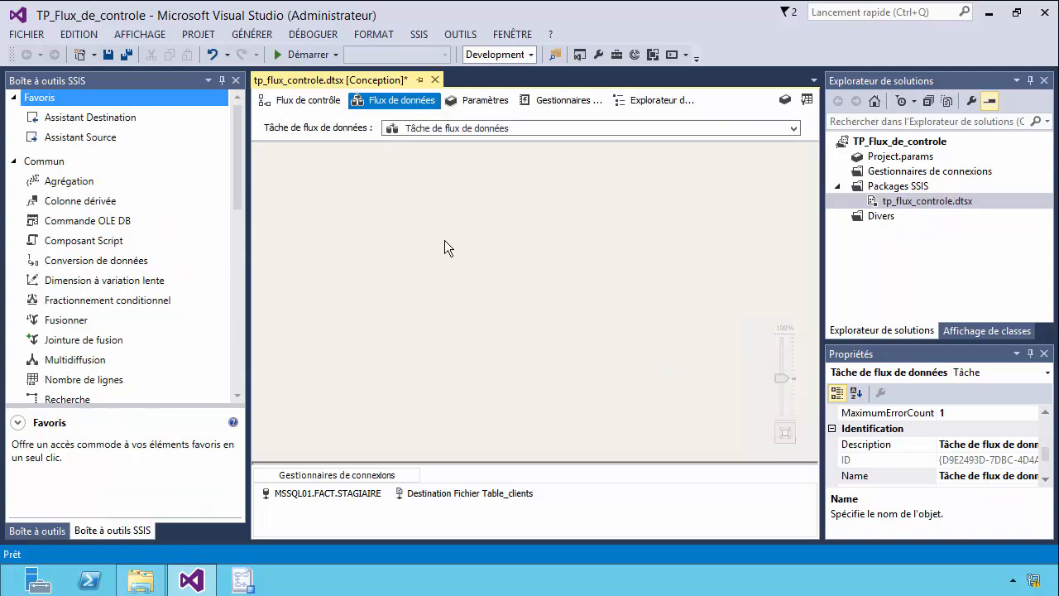
left_click(283, 103)
left_click(715, 380)
type("Ex")
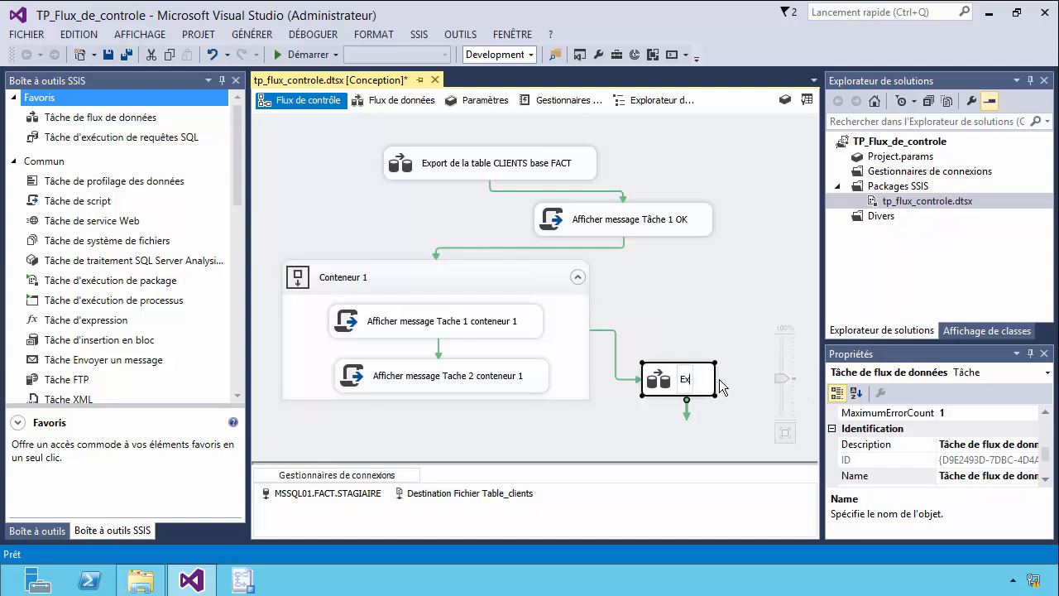
type("port tabl")
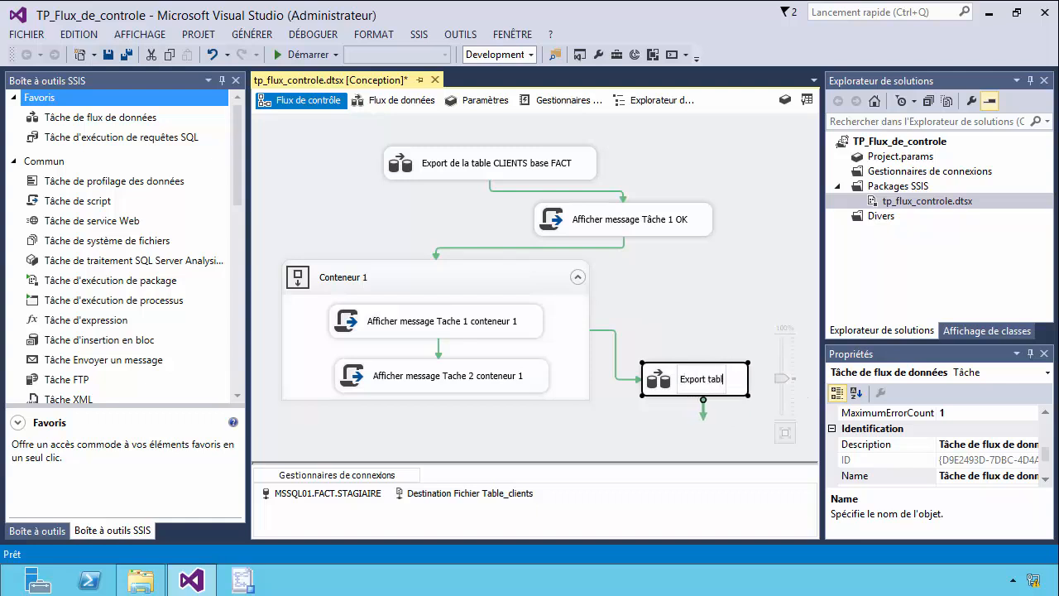
type("e FOURNIS")
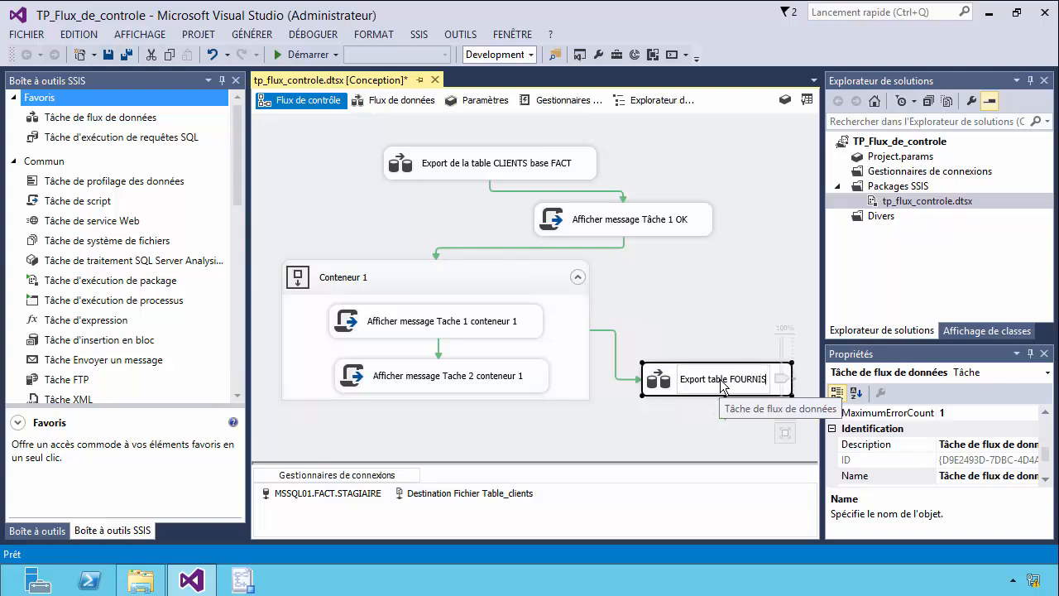
type("SEUR")
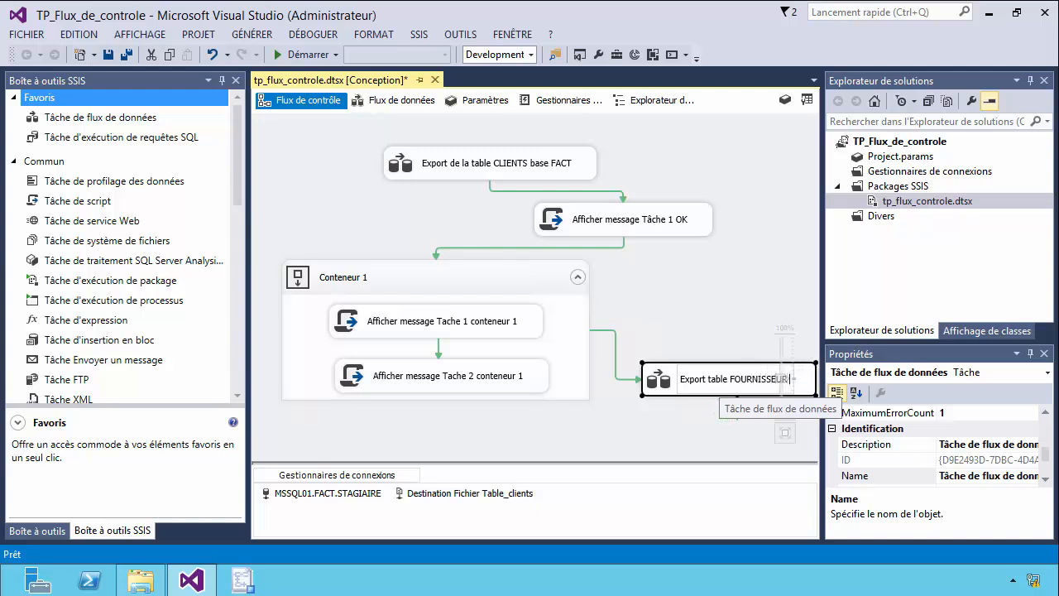
type(" base")
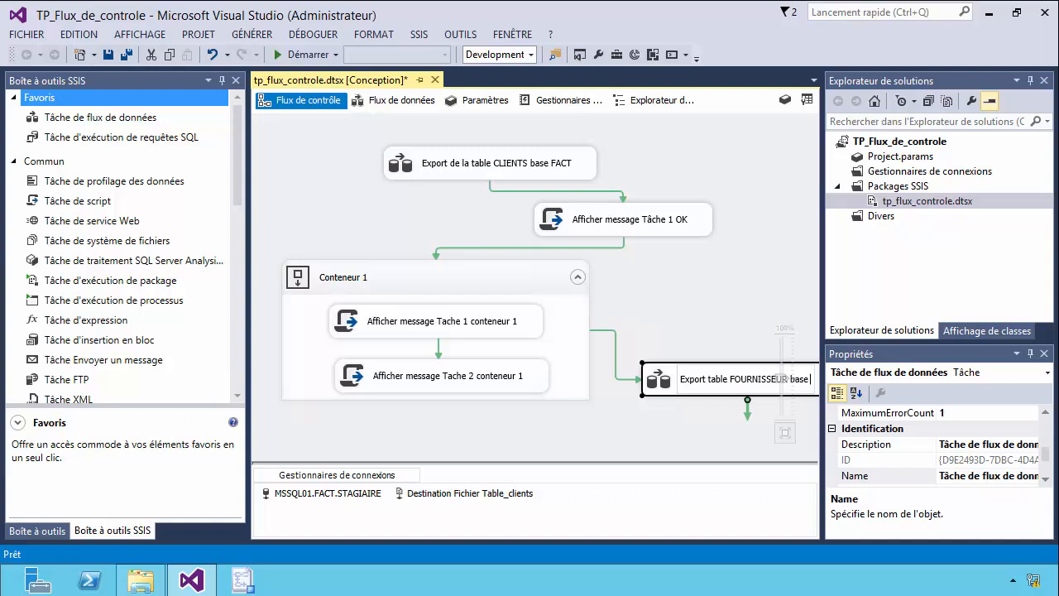
type(" FACT")
left_click(698, 448)
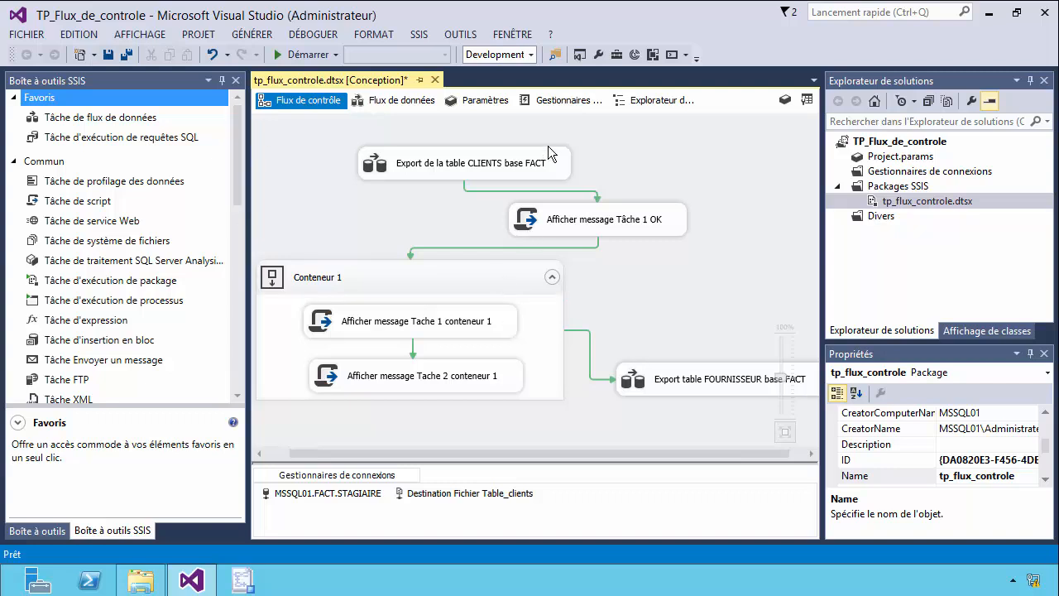
Rearrange the CLIENTS export, the Tâche 1 OK script, Conteneur 1 and the FOURNISSEUR export so the whole control flow fits the canvas.
left_click_drag(525, 147, 469, 126)
left_click_drag(656, 217, 682, 197)
left_click_drag(527, 279, 511, 240)
left_click_drag(670, 367, 618, 388)
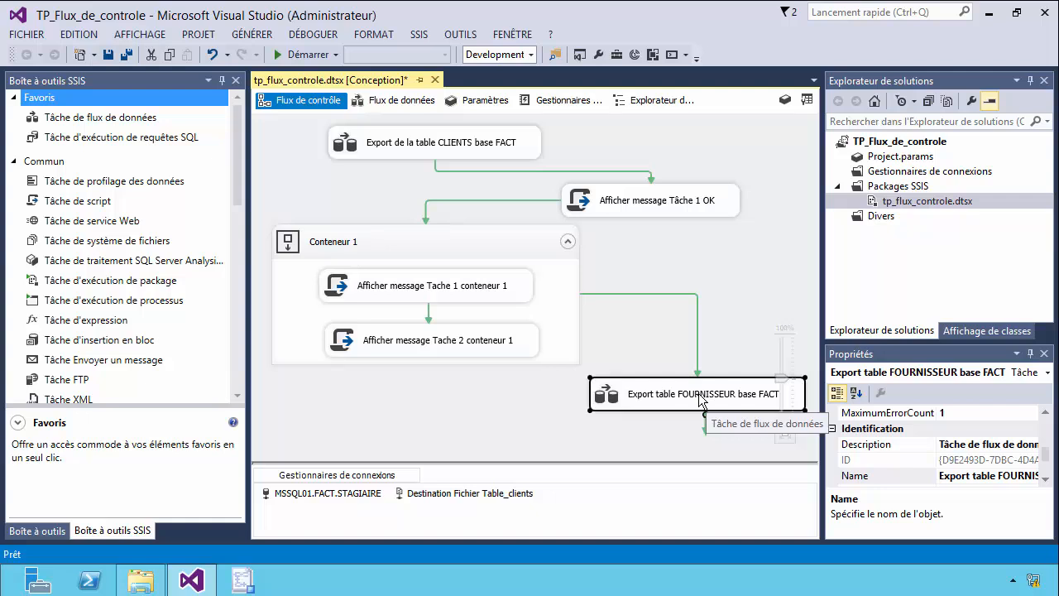
Add an ADO NET source to the data flow of the FOURNISSEUR export task.
double_click(702, 395)
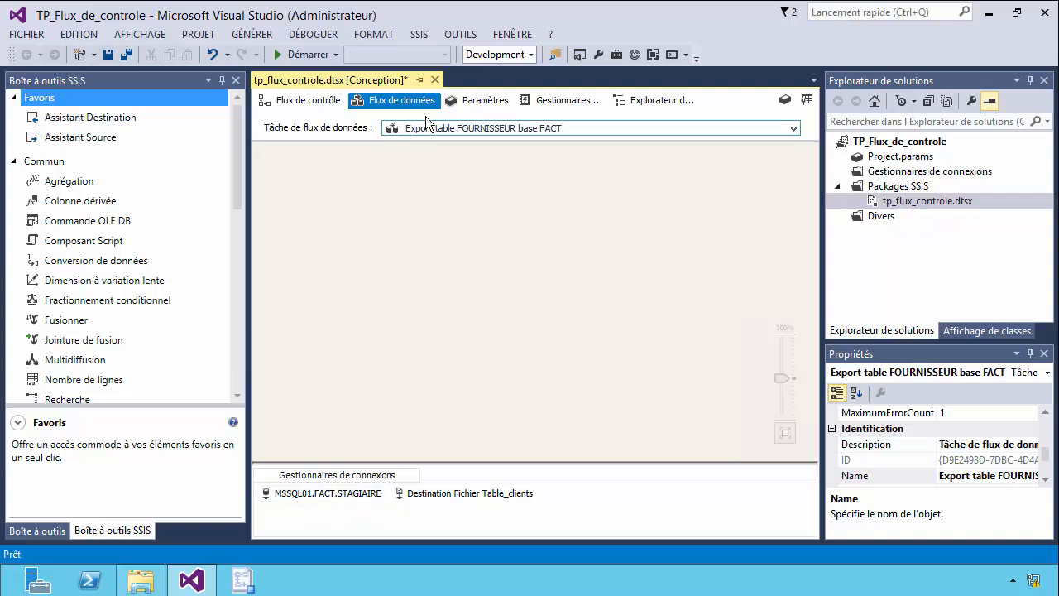
left_click_drag(234, 187, 251, 285)
left_click_drag(74, 235, 480, 157)
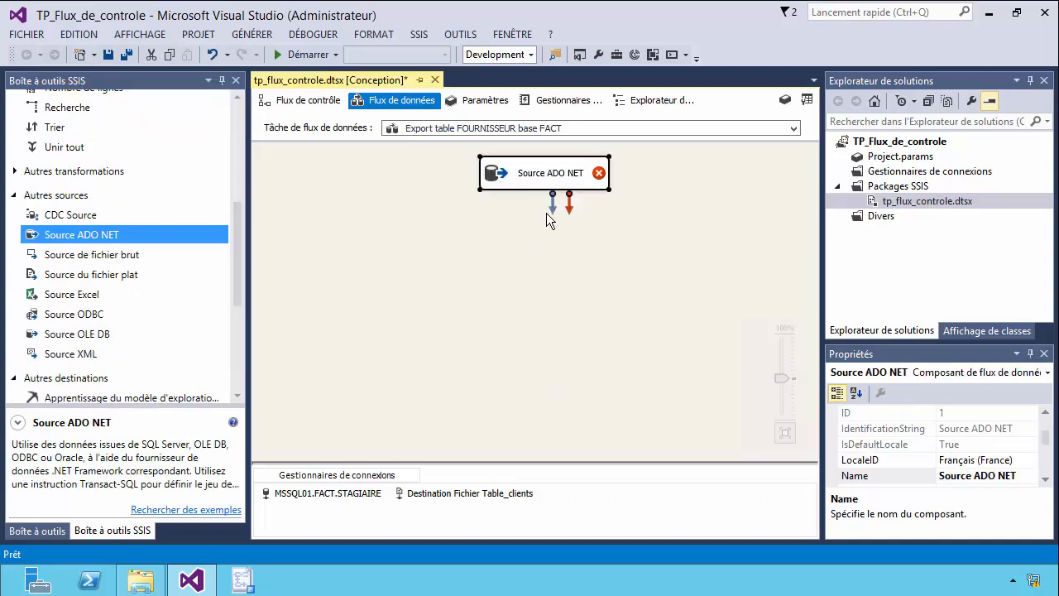
Configure the ADO NET source with connection MSSQL01.FACT.STAGIAIRE and table "STAGIAIRE"."FOURNISSEURS", check its columns, and reposition the source.
double_click(548, 173)
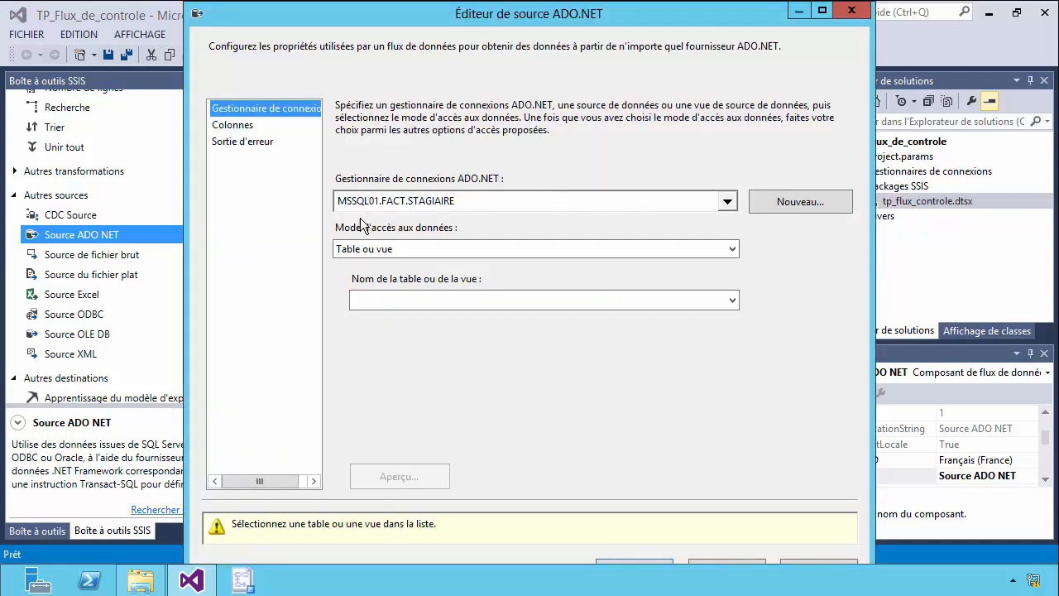
left_click(727, 201)
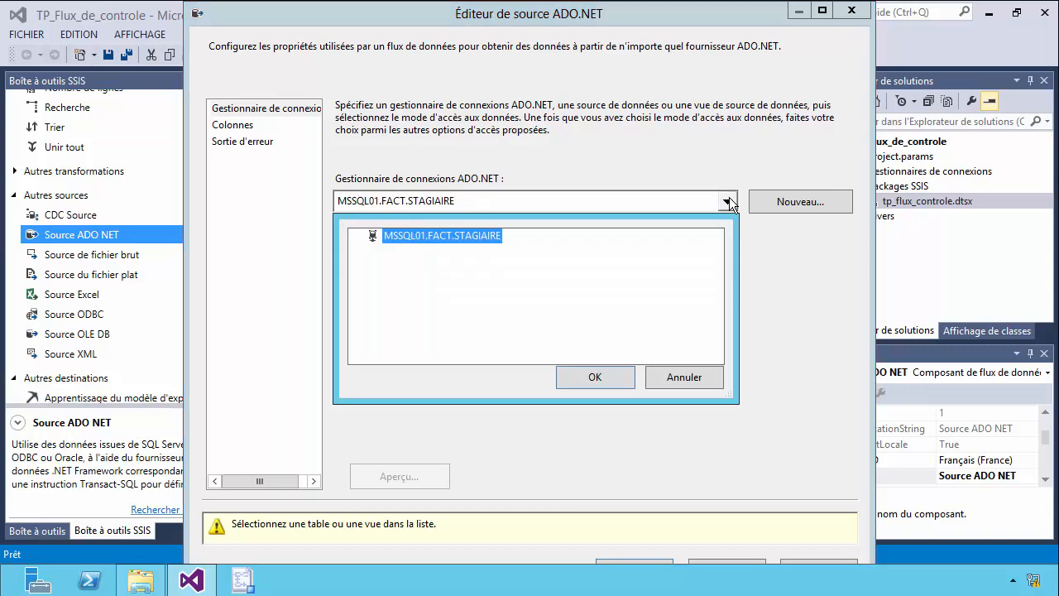
left_click(622, 381)
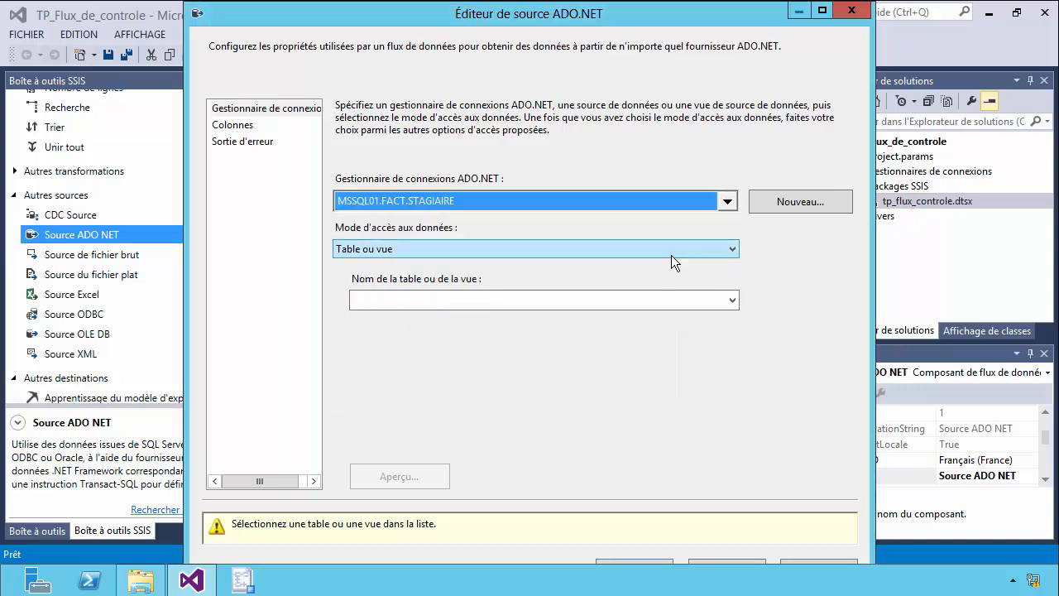
left_click(731, 300)
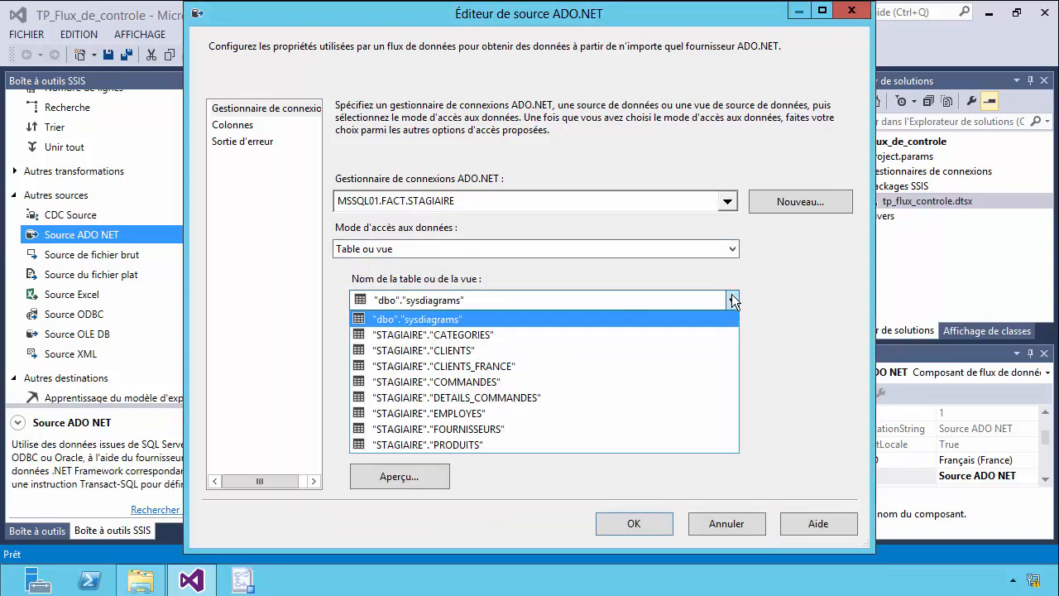
left_click(477, 428)
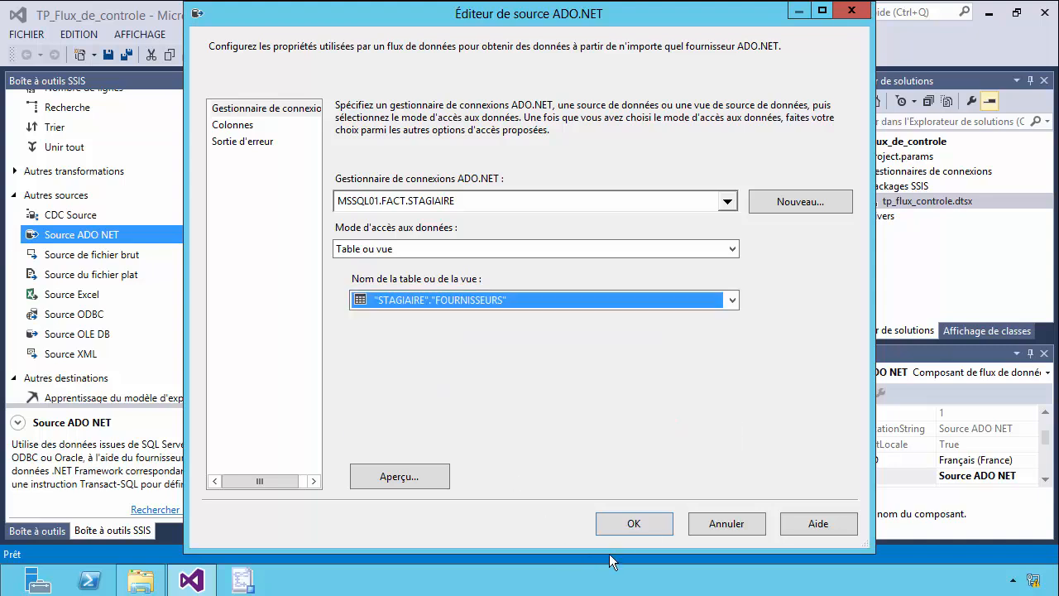
left_click(241, 124)
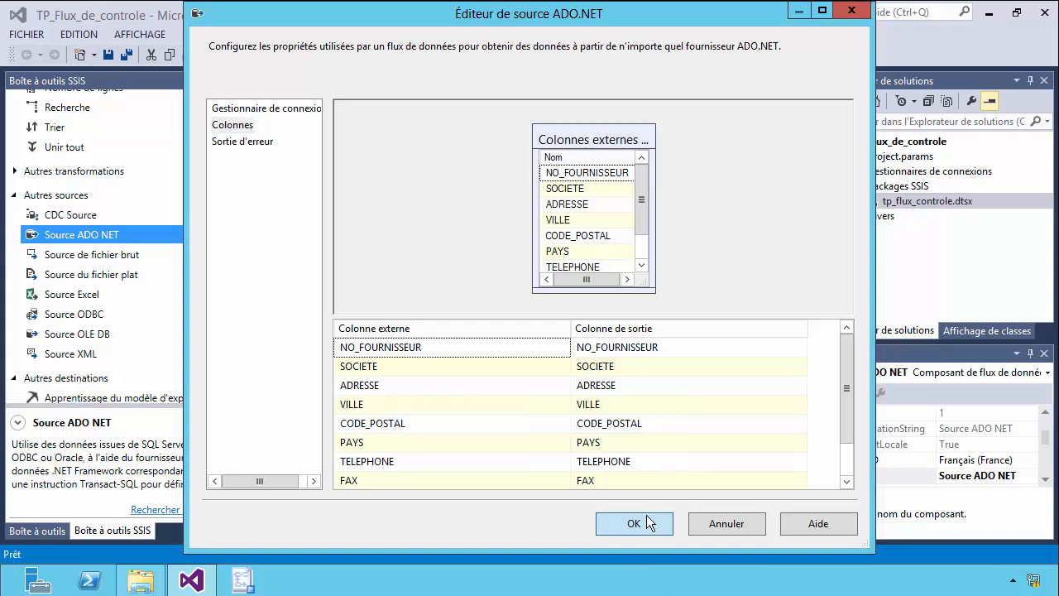
left_click(636, 523)
left_click_drag(539, 178, 491, 190)
Rename the ADO NET source as "ADO base FACT", following the naming used in the CLIENTS export's data flow.
left_click(330, 494)
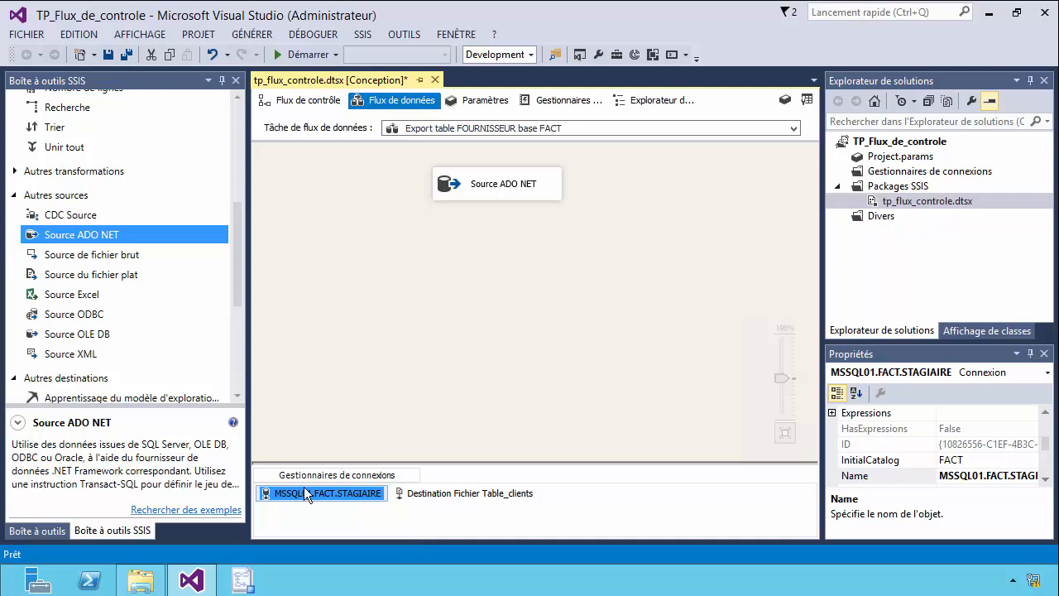
left_click(514, 185)
left_click(517, 187)
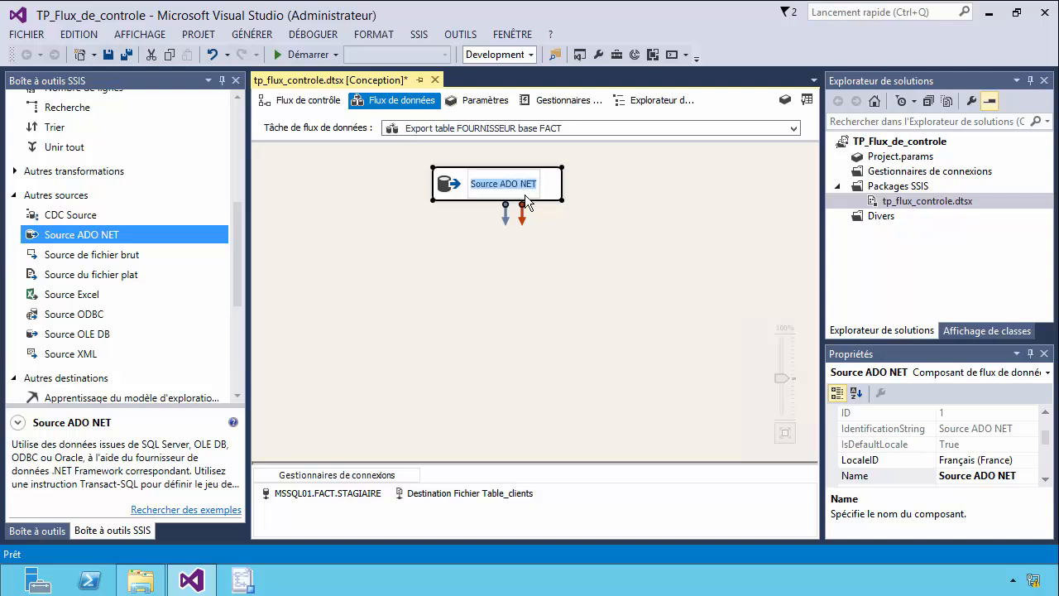
left_click(295, 100)
double_click(423, 147)
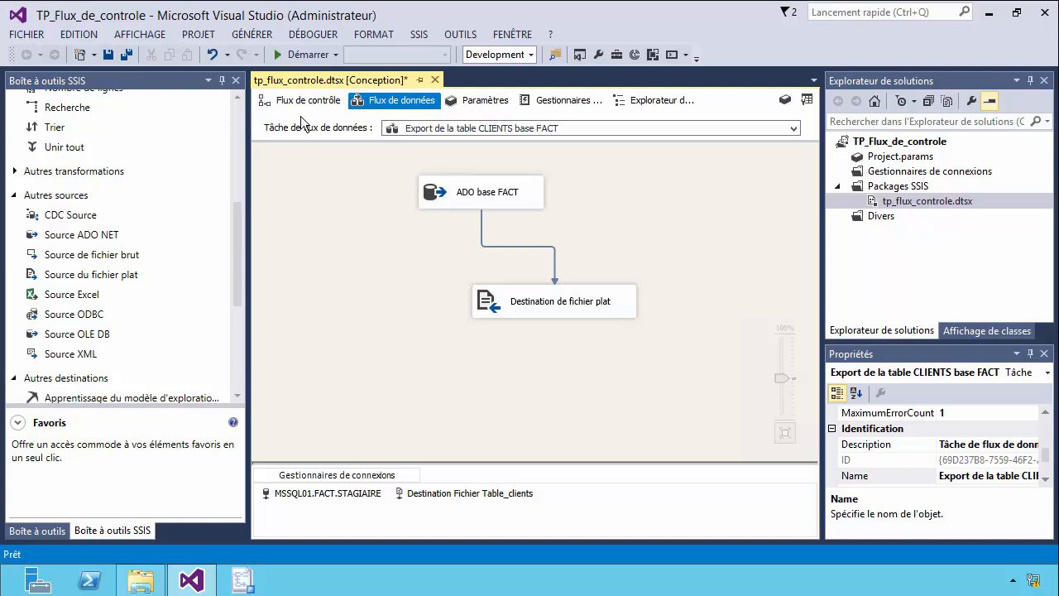
left_click(324, 101)
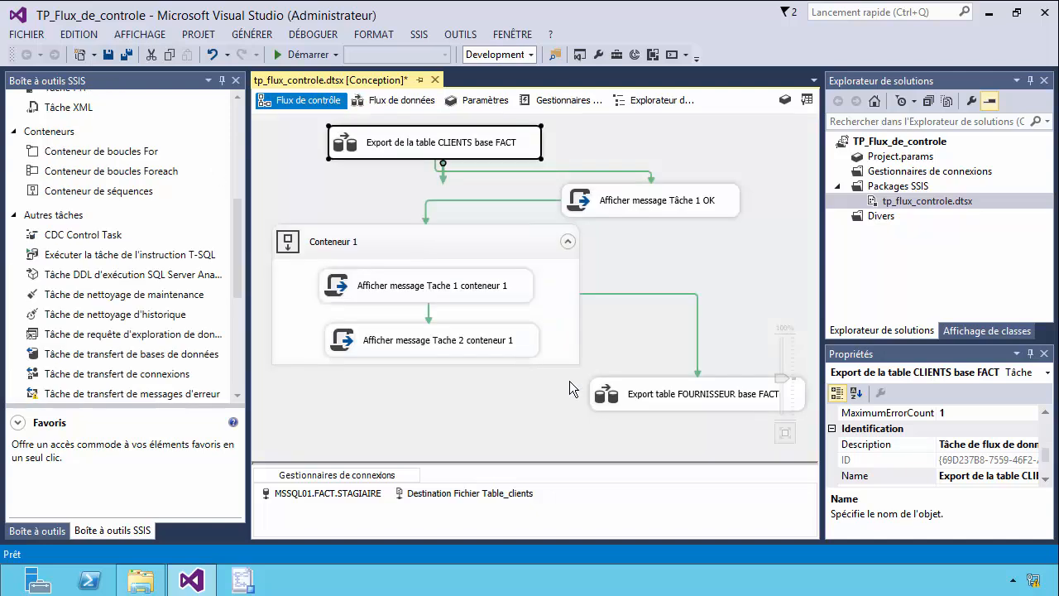
double_click(715, 395)
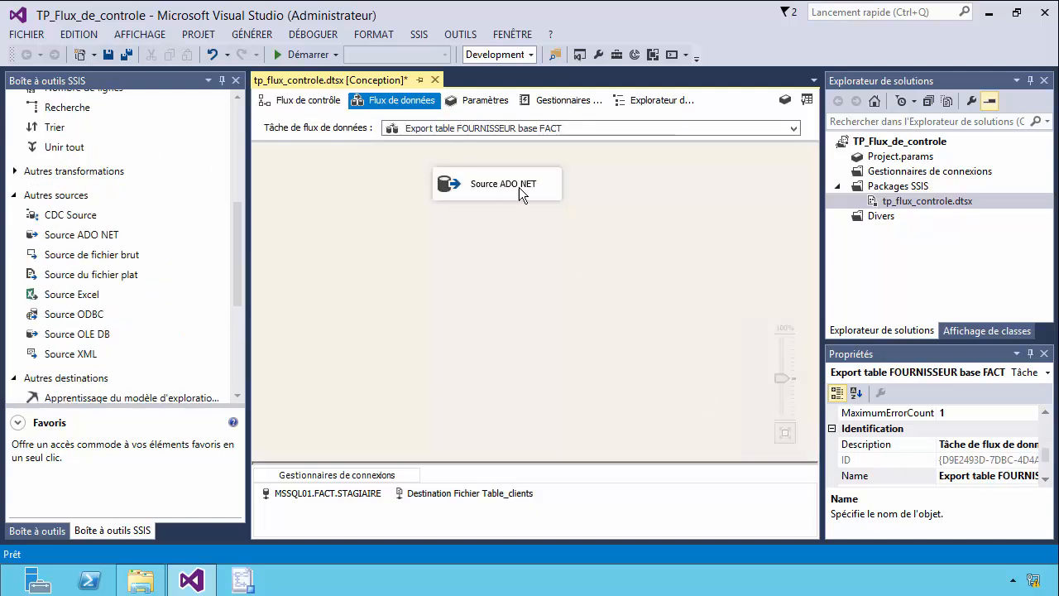
left_click(514, 186)
left_click(523, 184)
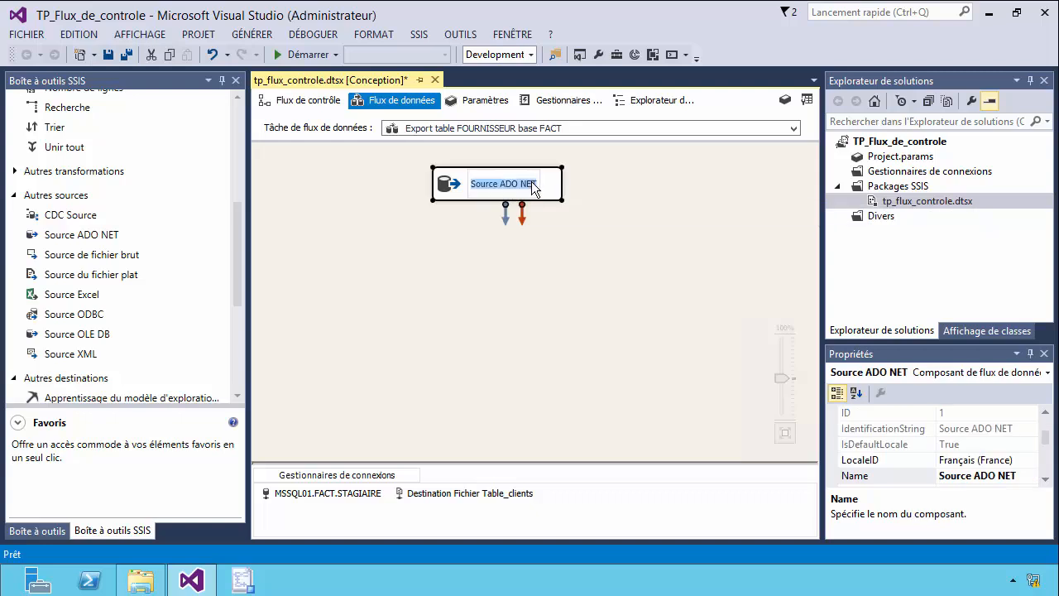
type("ADO")
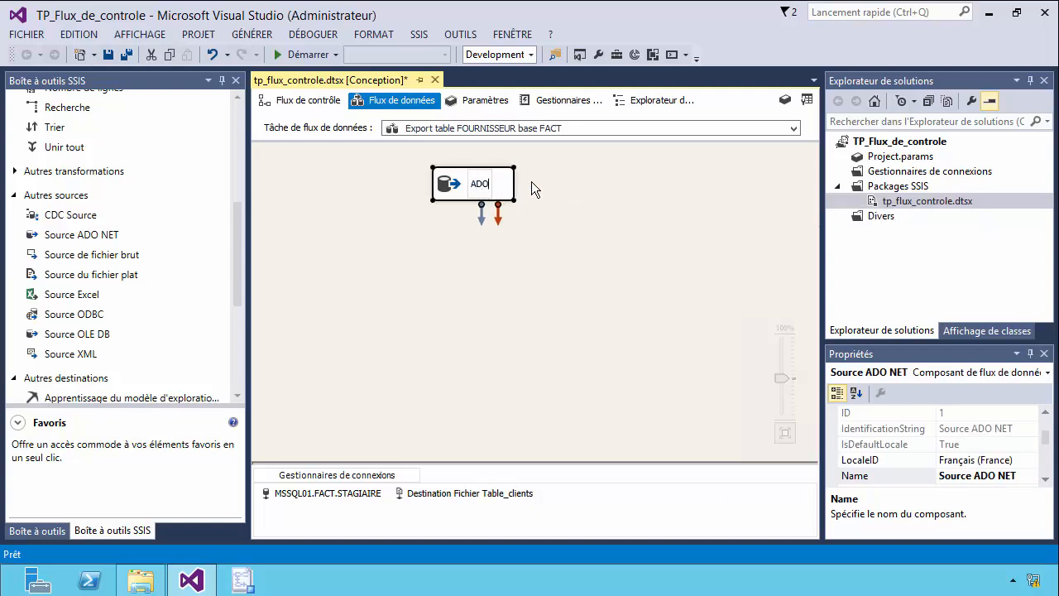
type(" base FACT")
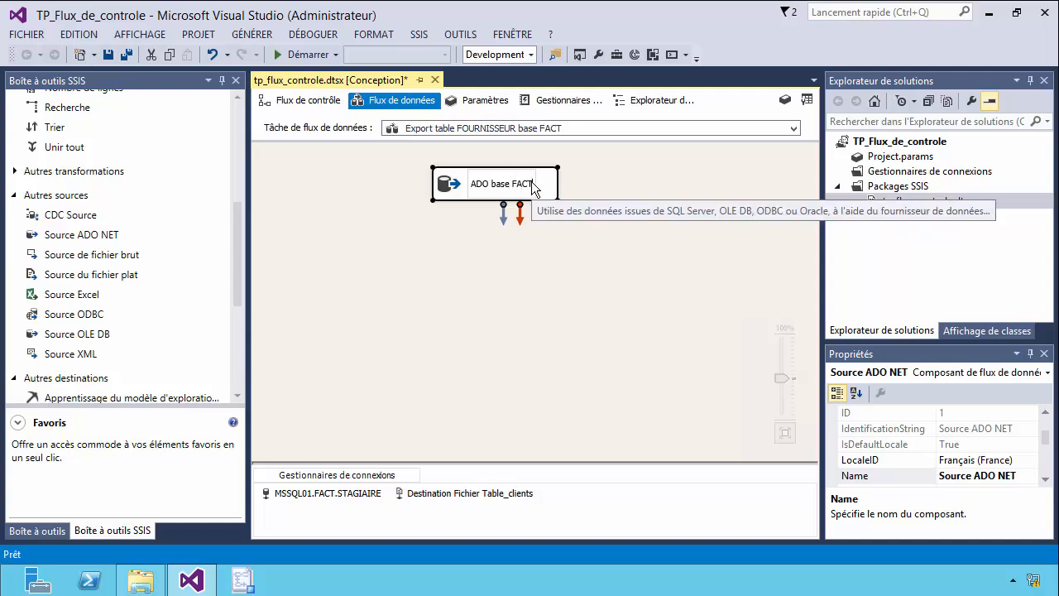
left_click(628, 234)
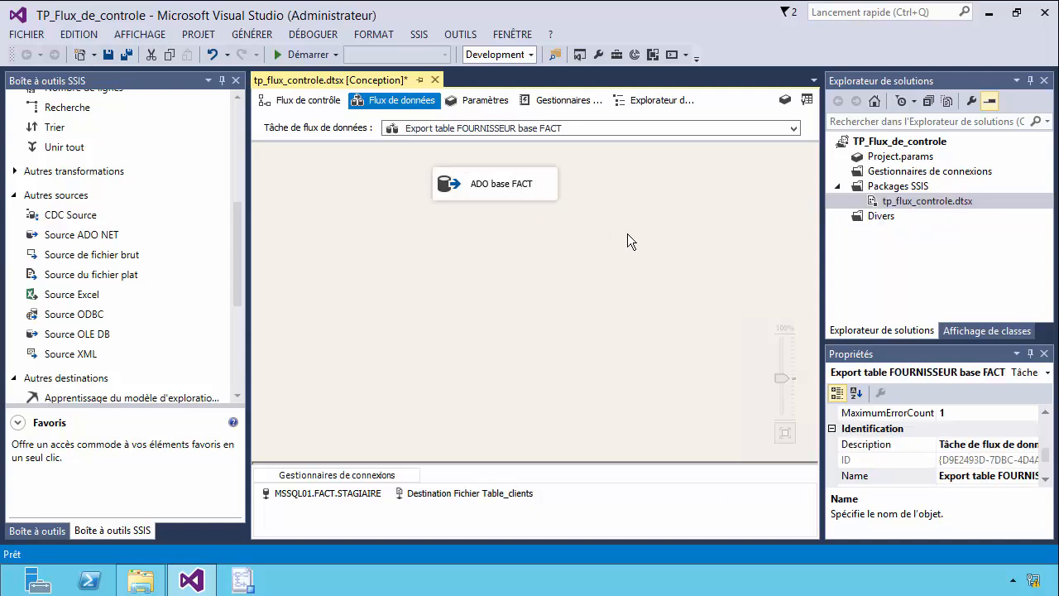
Add a flat file destination below the ADO base FACT source and connect the source's output to it.
left_click_drag(238, 275, 242, 331)
mouse_move(192, 579)
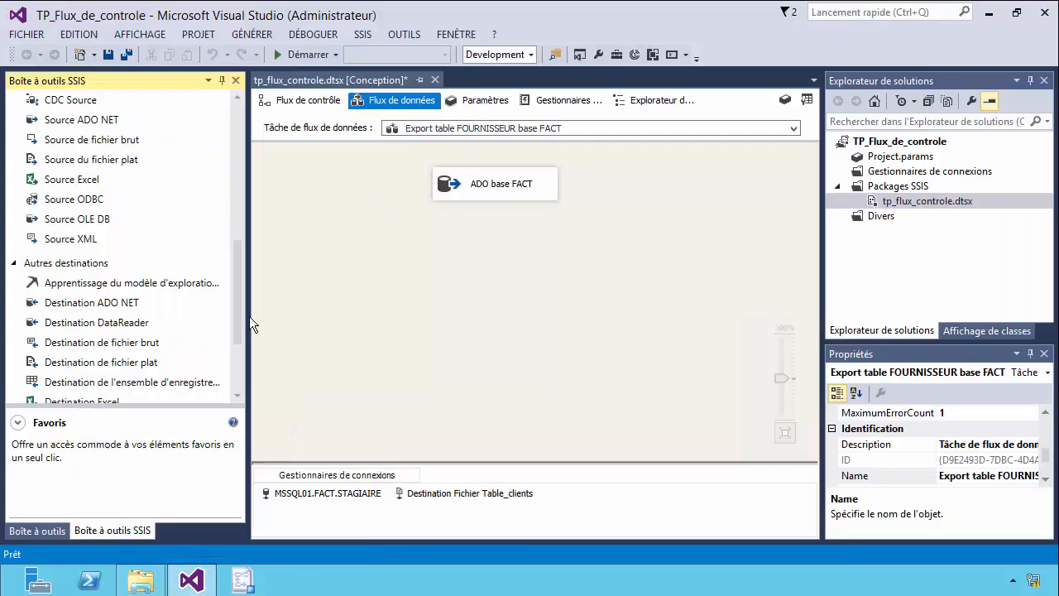
scroll(242, 324, "down", 1)
left_click_drag(101, 298, 508, 279)
left_click(491, 190)
left_click_drag(503, 217, 580, 285)
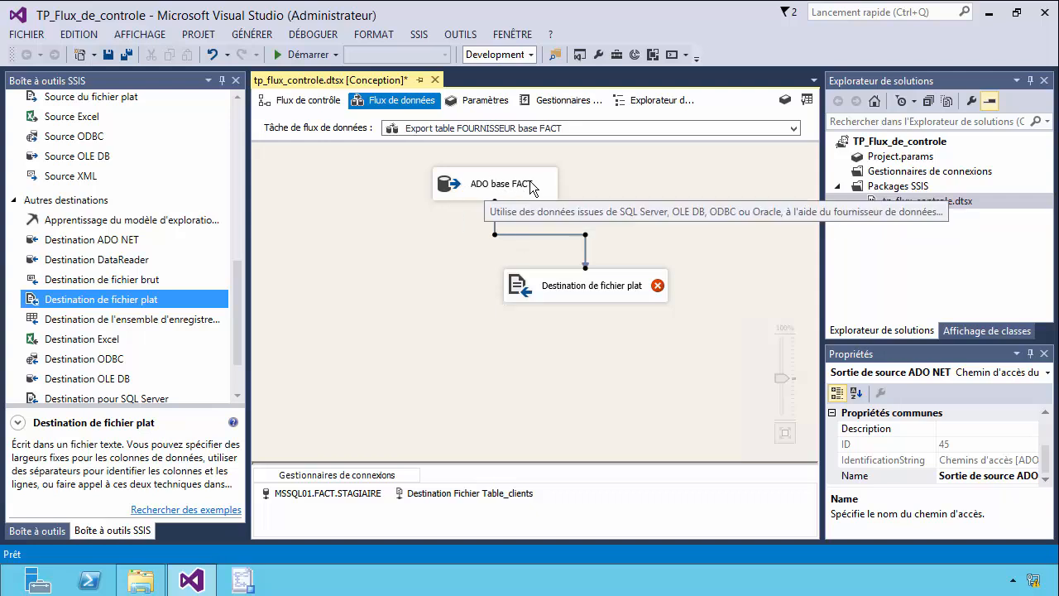
Create a new delimited flat file connection for the destination, named "Destination fichier Table_fournisseurs".
double_click(601, 289)
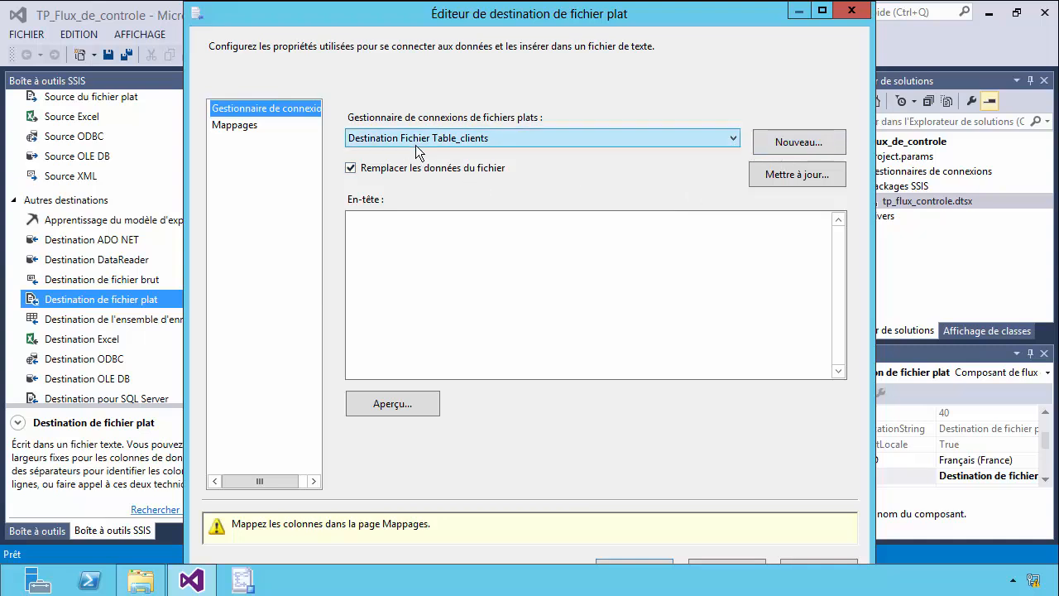
left_click(832, 145)
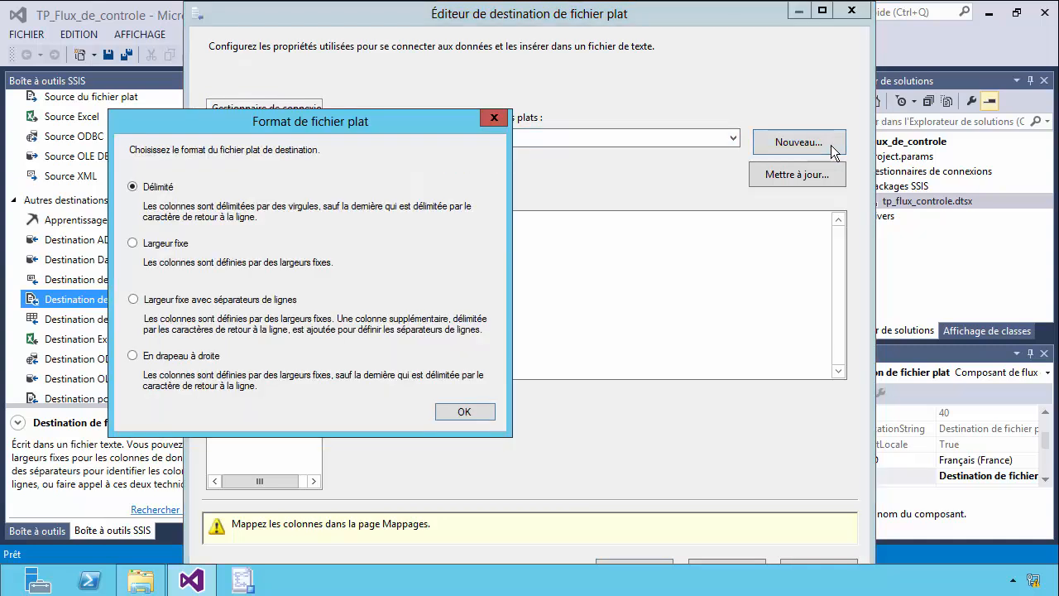
left_click(451, 413)
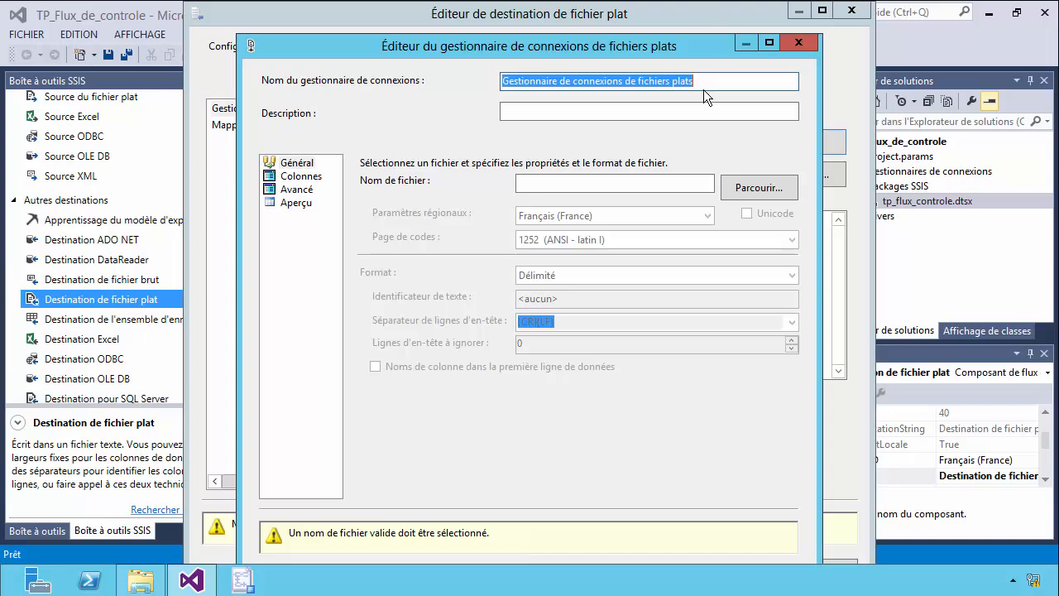
type("D")
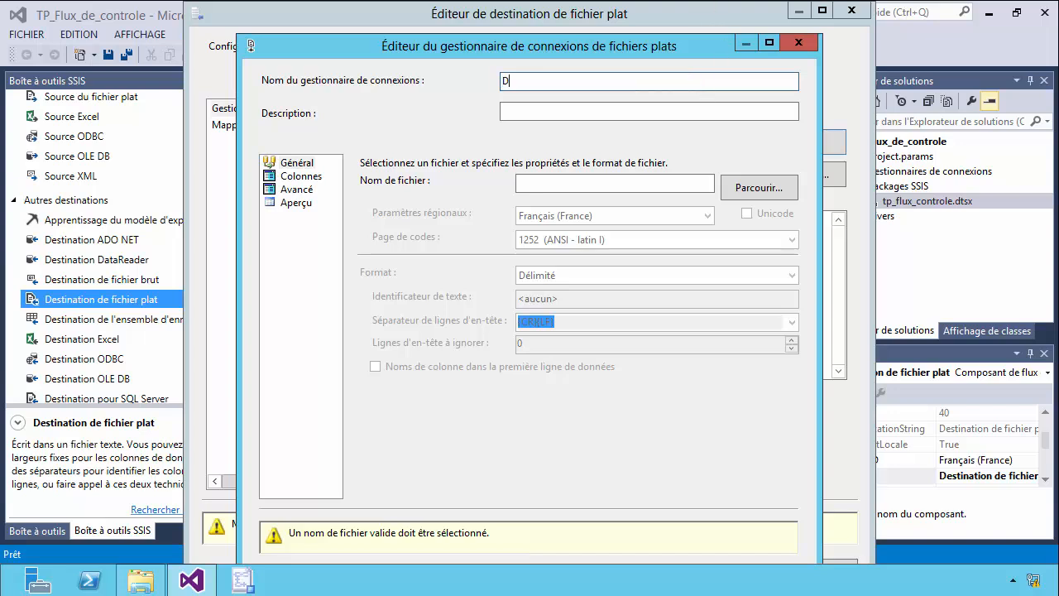
type("estination fichier Table_fournisseurs")
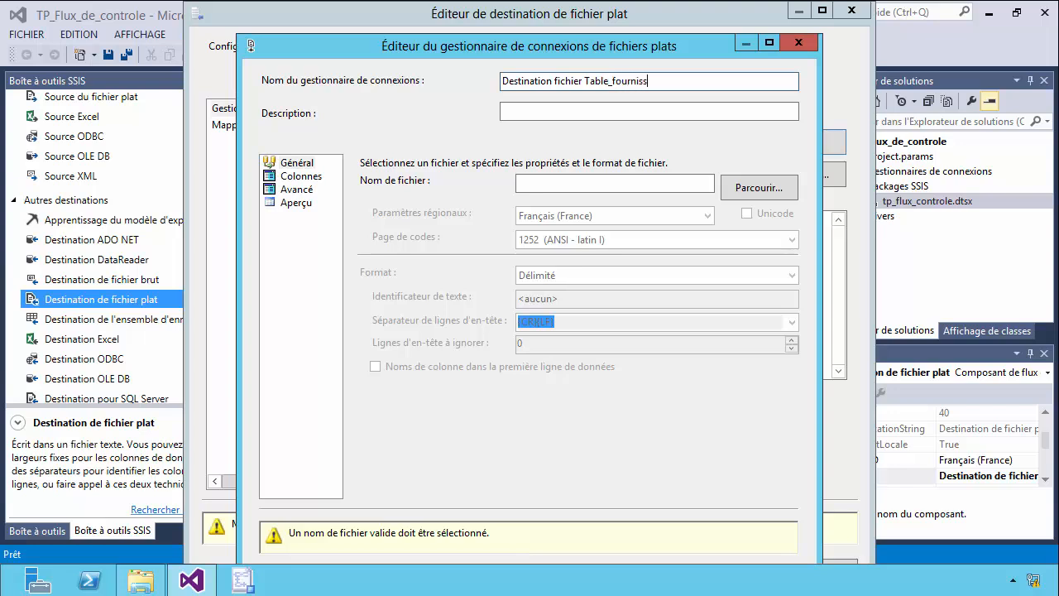
Set the connection's file to Table_fournisseurs.txt in the C:\Export_Import folder.
left_click(757, 179)
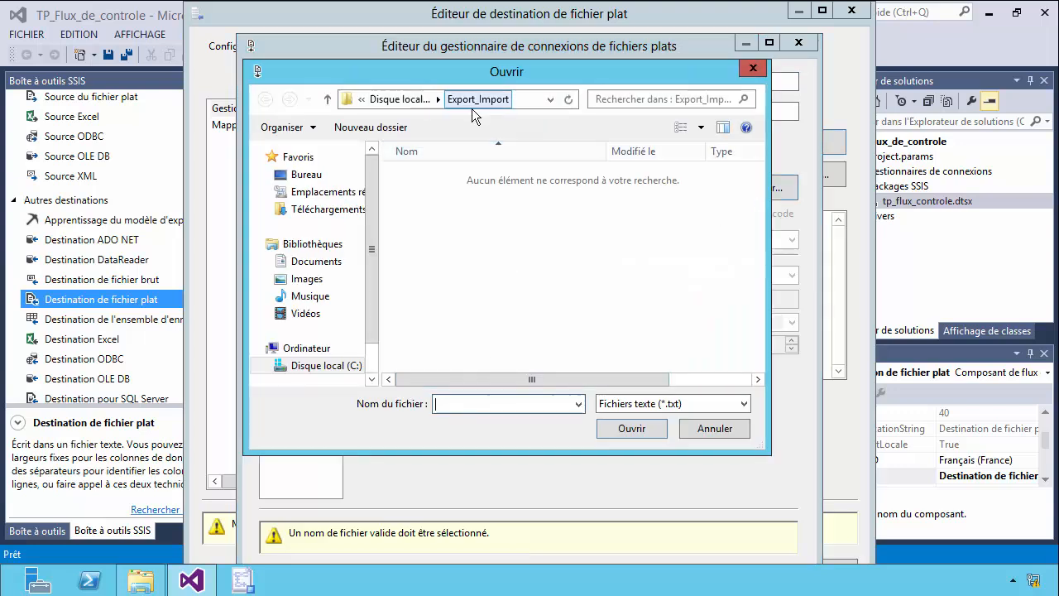
type("Table_fournisseurs")
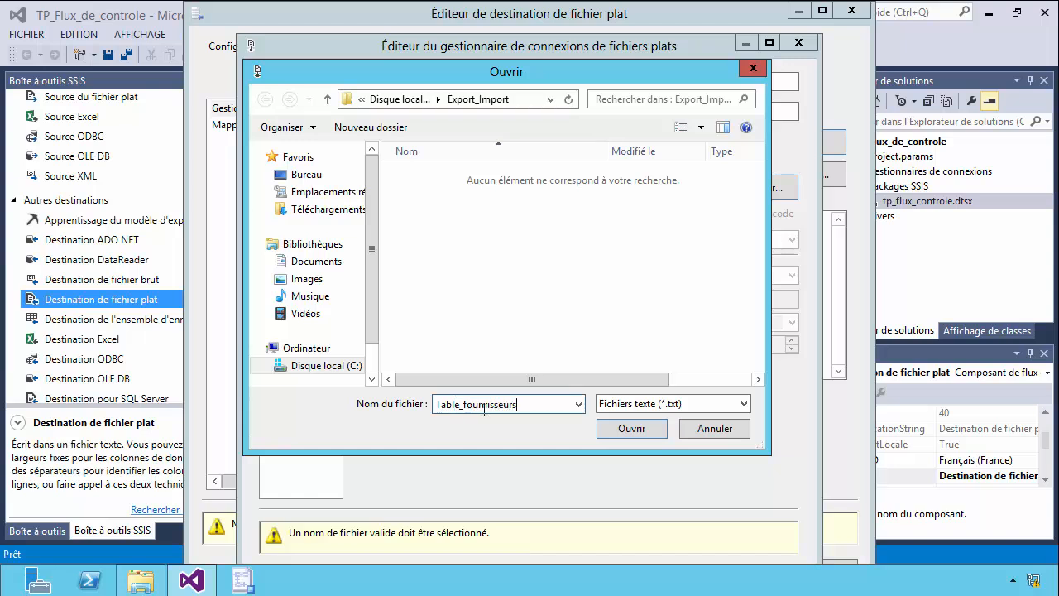
left_click(610, 432)
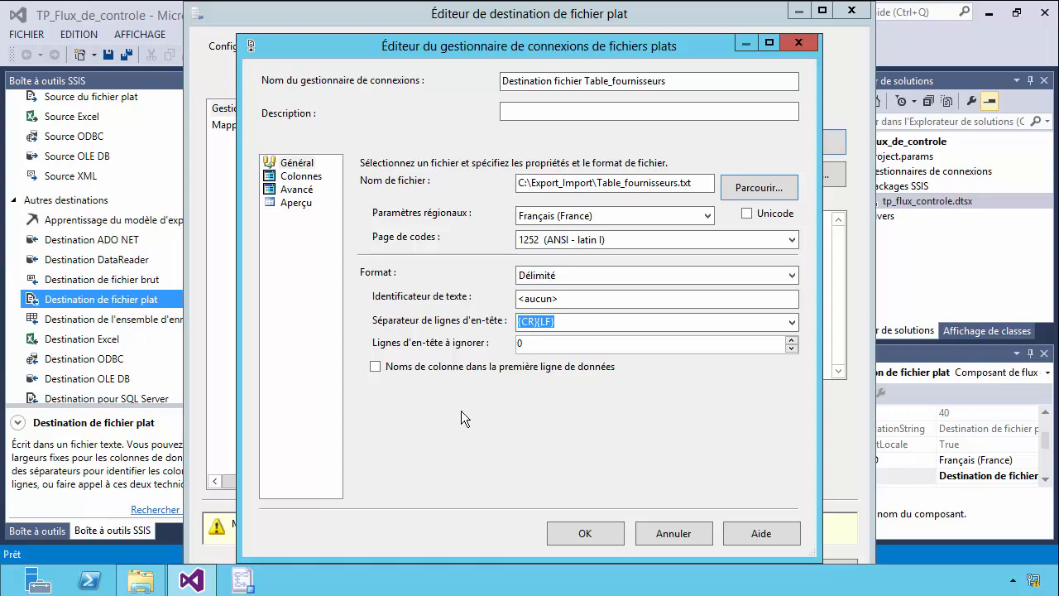
Include column names in the file's first data row, review the connection's column and advanced settings, and confirm the flat file connection.
left_click(375, 369)
left_click(300, 176)
left_click(300, 190)
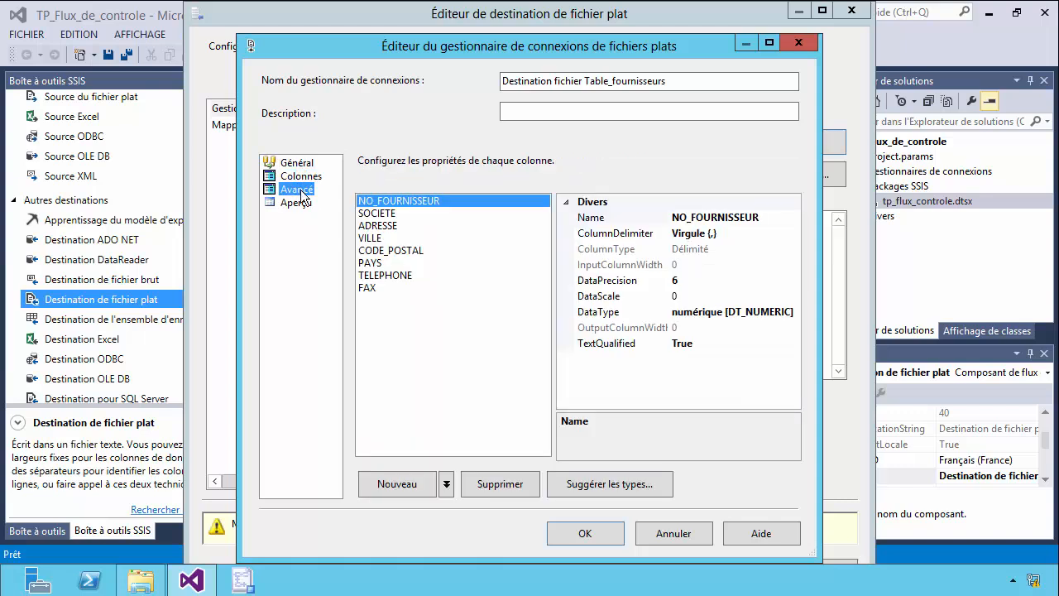
left_click(575, 533)
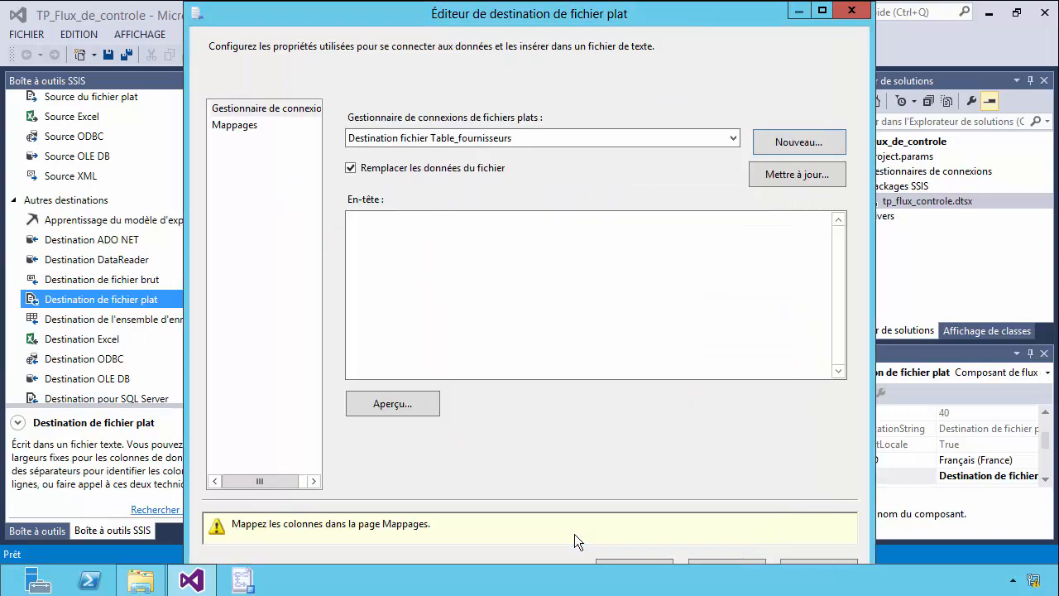
Check the mapping of each input column from NO_FOURNISSEUR to FAX to its namesake destination column, and accept the flat file destination.
left_click(220, 127)
left_click_drag(448, 288, 448, 313)
left_click_drag(707, 290, 707, 311)
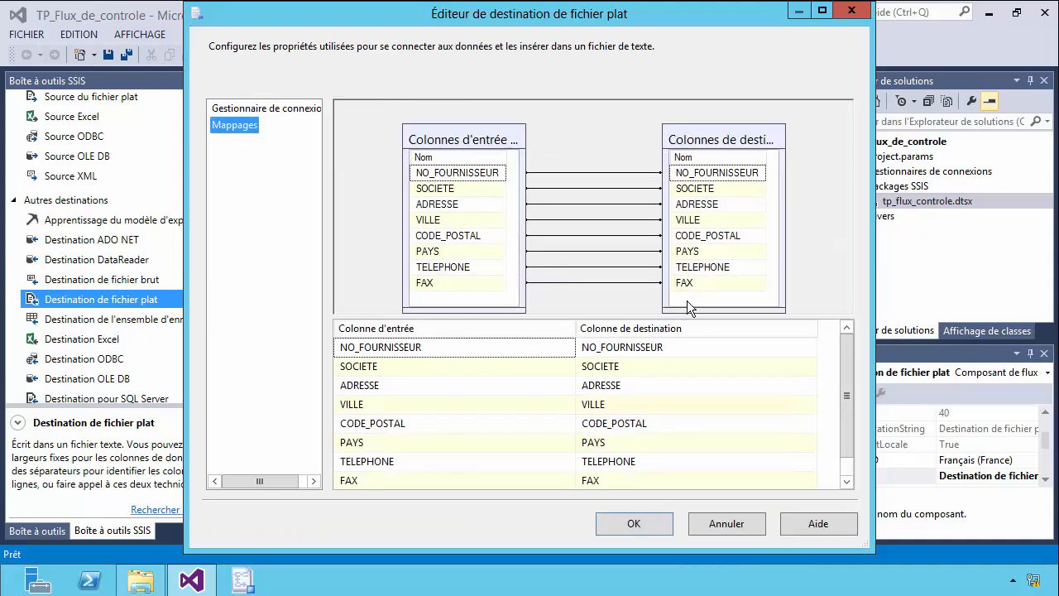
left_click(460, 174)
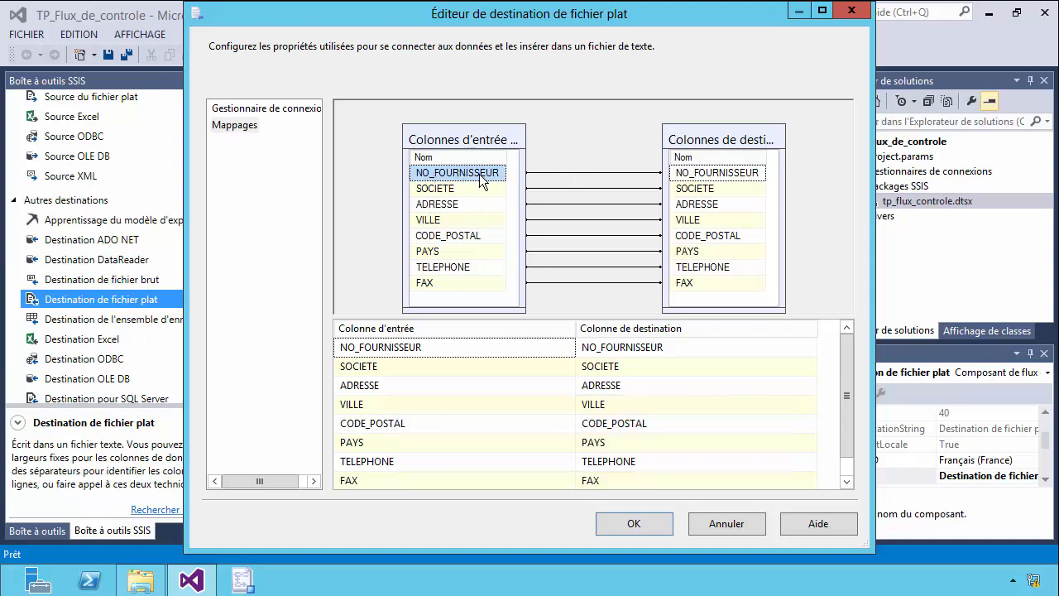
left_click(720, 175)
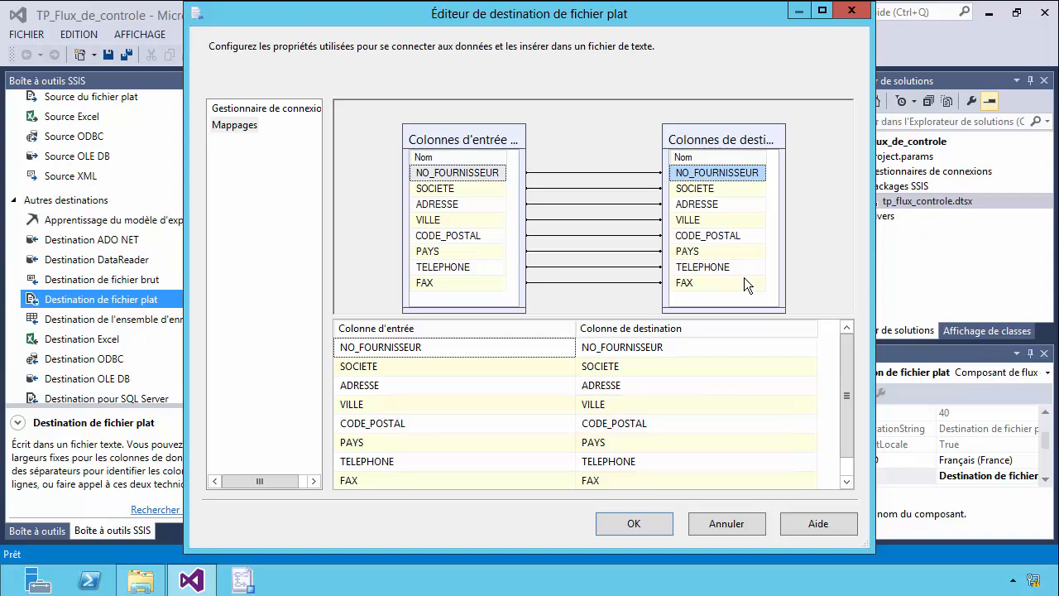
left_click_drag(786, 256, 814, 286)
left_click(633, 524)
left_click(601, 494)
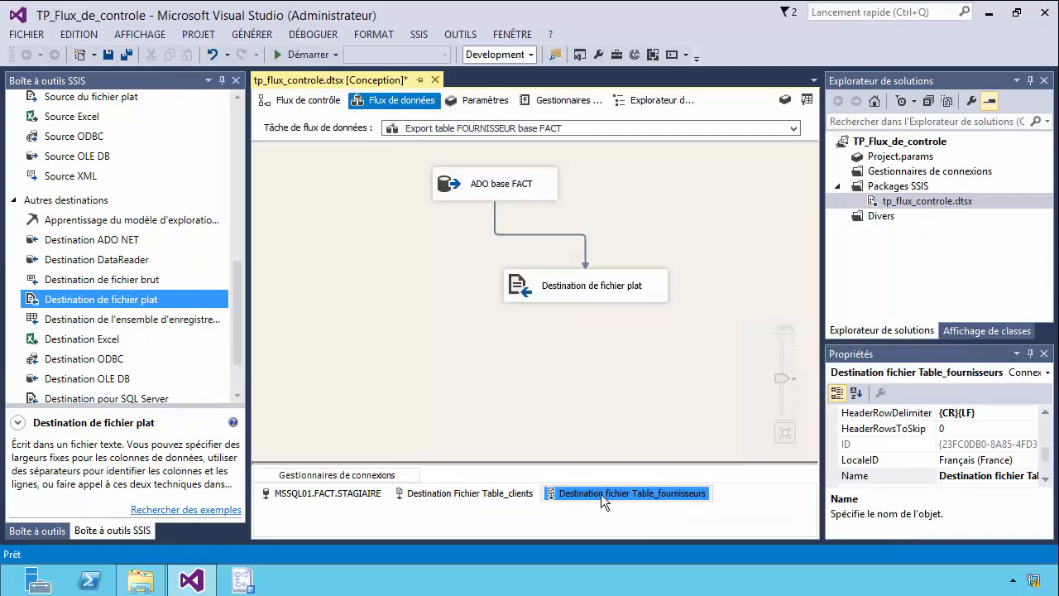
Add a script task to the control flow below Conteneur 1 and connect the FOURNISSEUR export task's success output to it.
left_click(300, 100)
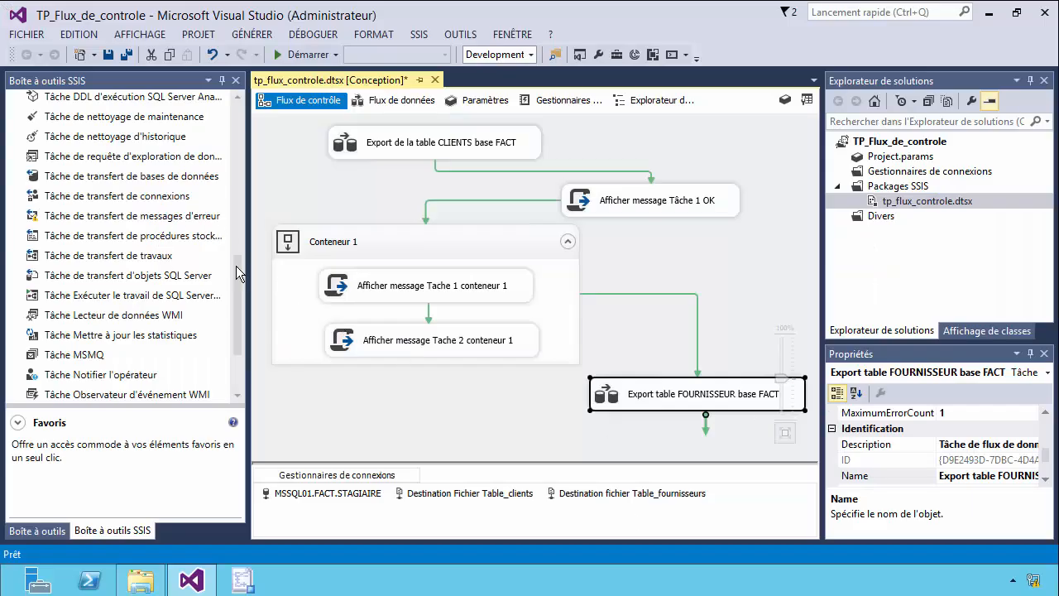
left_click_drag(236, 268, 233, 100)
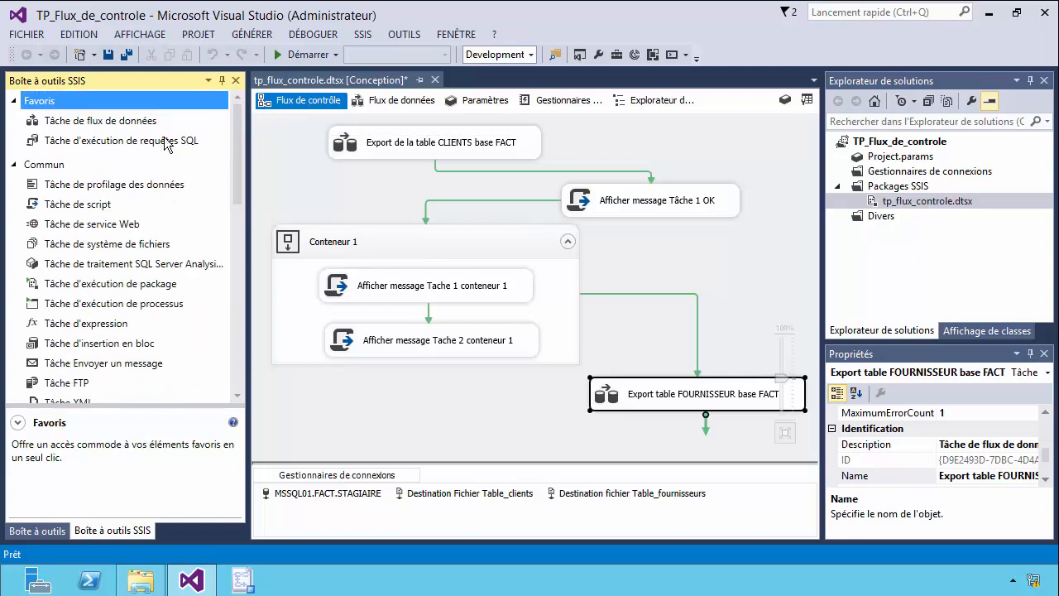
left_click_drag(74, 207, 438, 433)
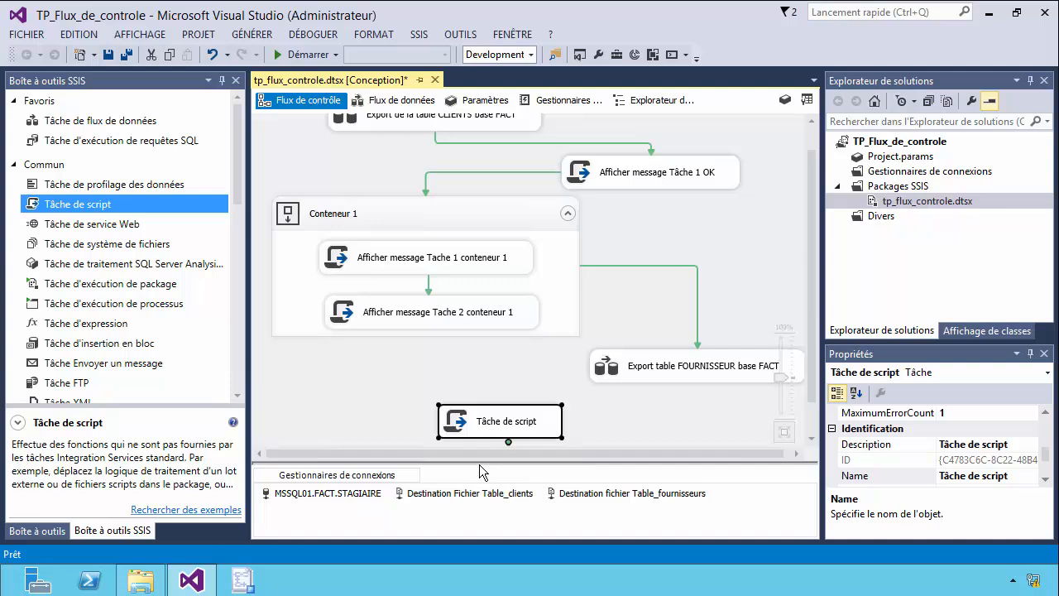
left_click_drag(480, 464, 490, 497)
left_click(696, 394)
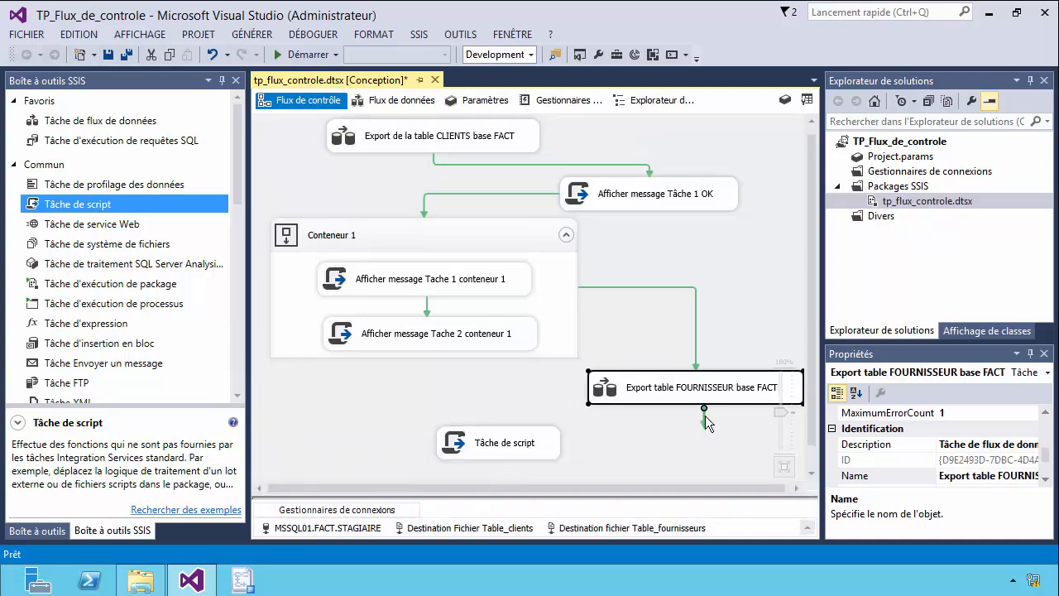
left_click_drag(654, 432, 506, 422)
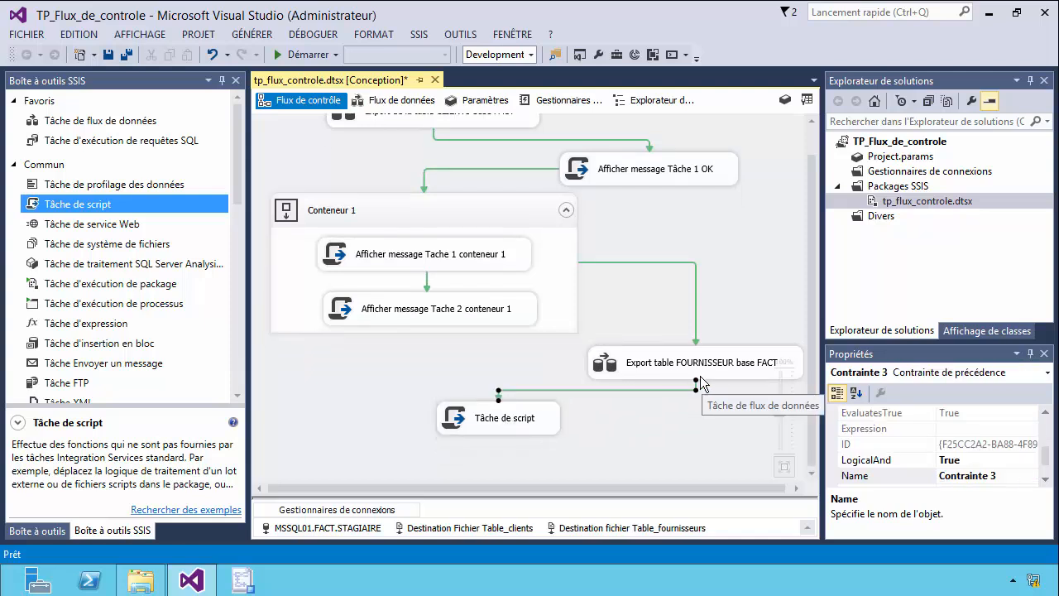
Rename the FOURNISSEUR export task in the control flow as "Export table FOURNISSEURS base FACT".
double_click(733, 361)
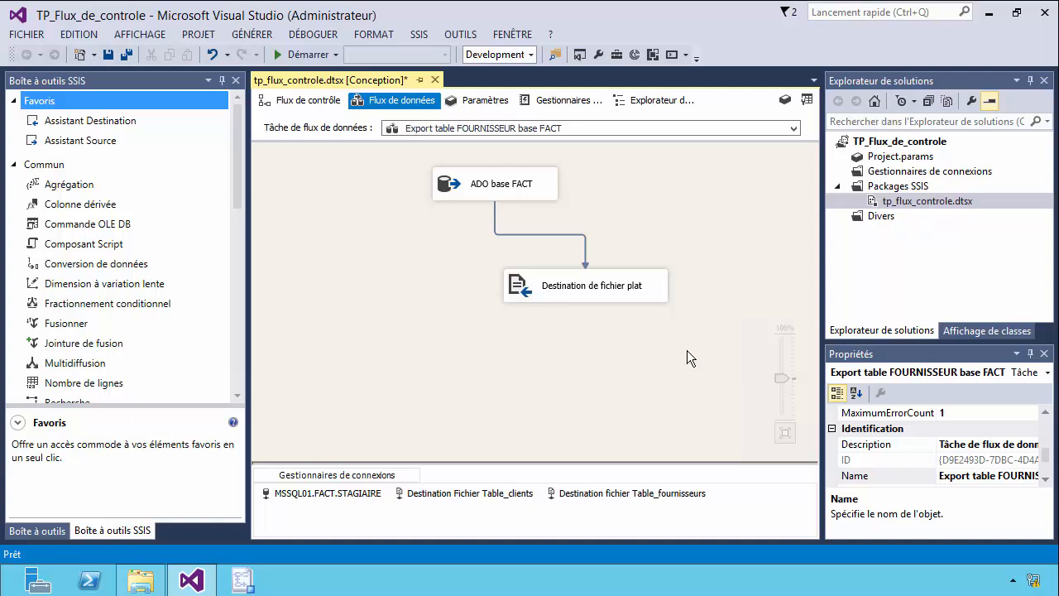
left_click(303, 100)
left_click(735, 364)
left_click(734, 364)
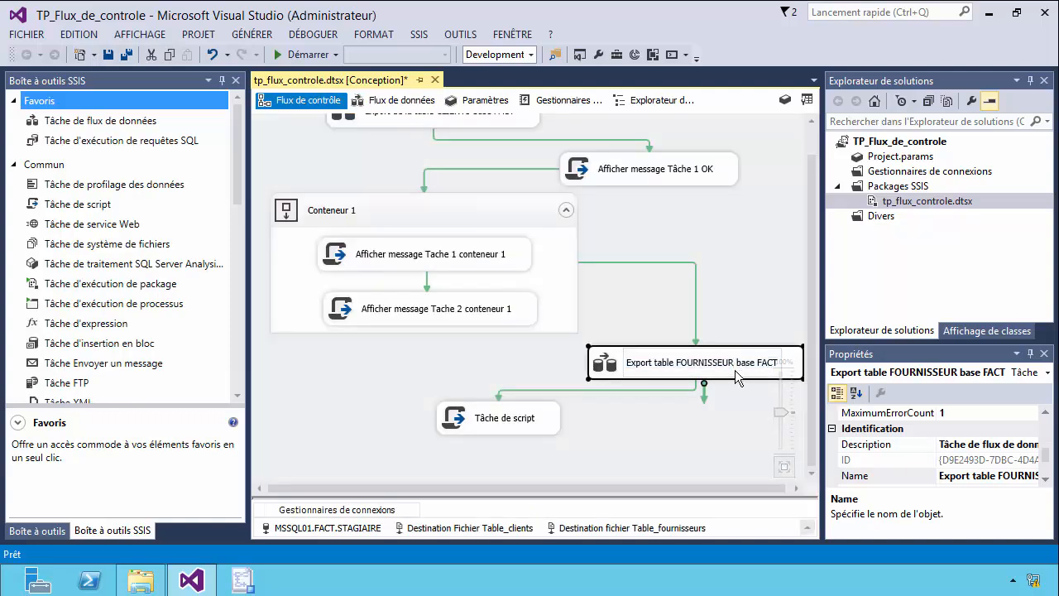
type("S")
left_click(752, 422)
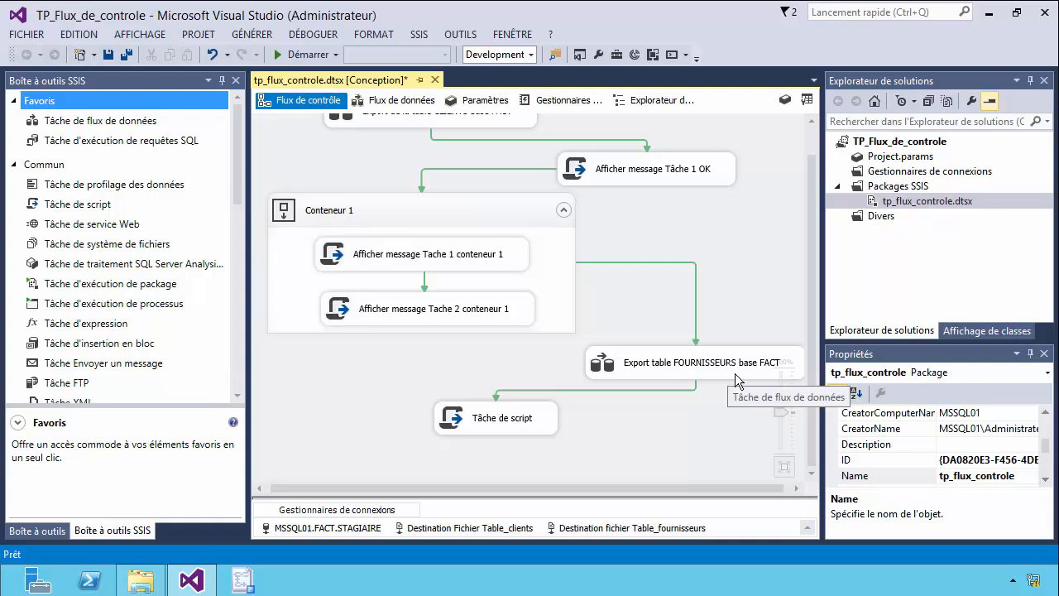
Rename the new script task as "Tache afficher Traitement terminé".
left_click(505, 426)
left_click(503, 419)
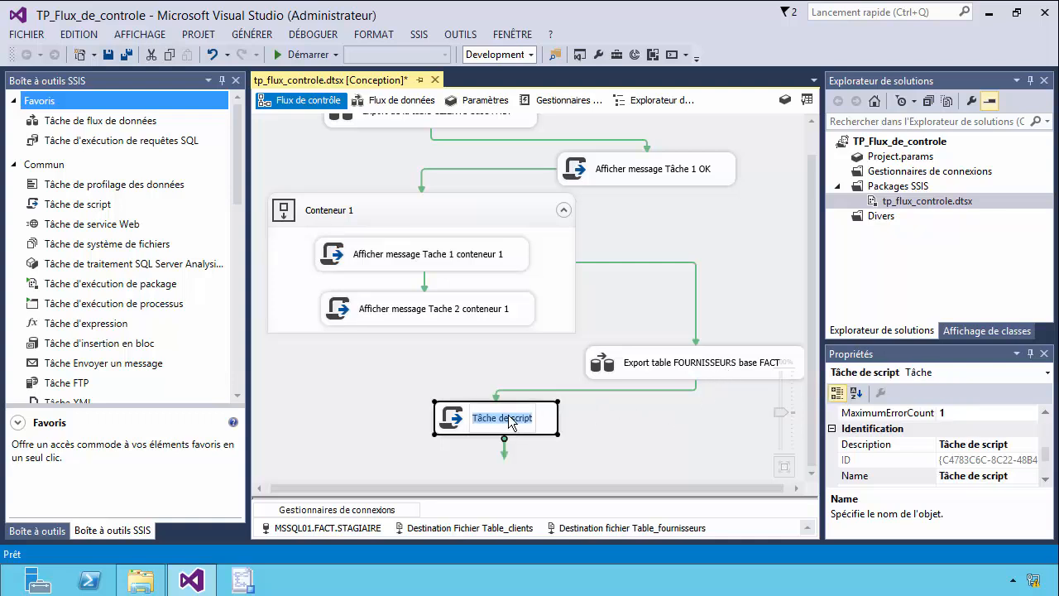
type("Tache ")
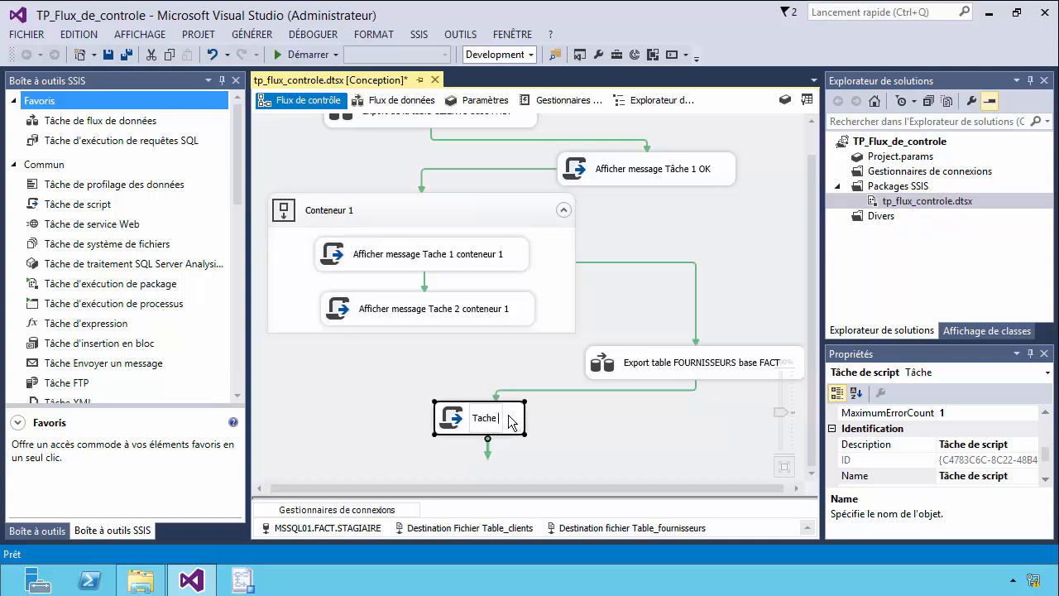
type("afficher")
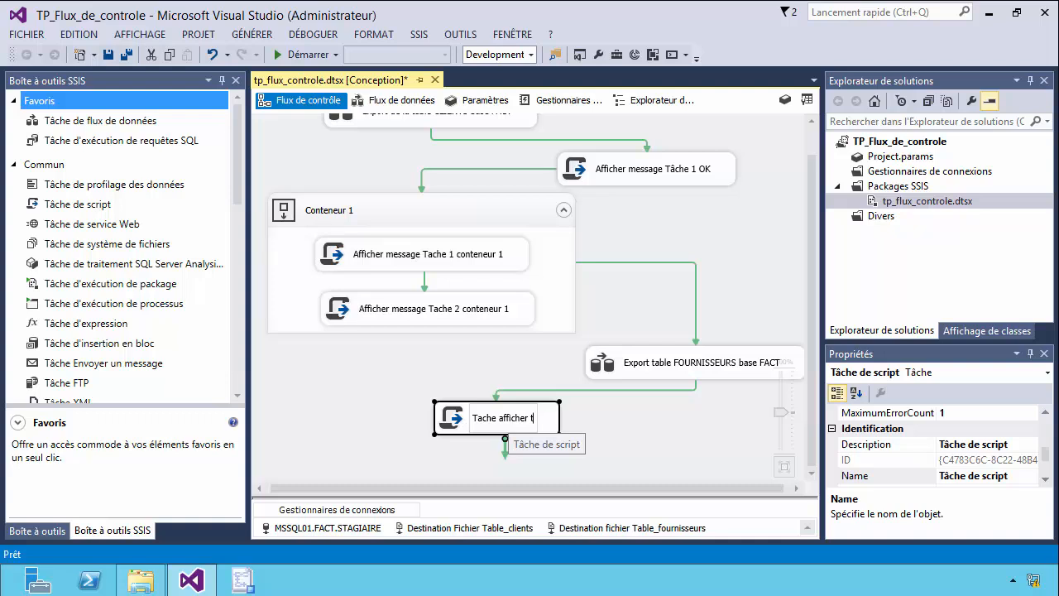
type(" flux_de_cotn")
key("BackSpace")
key("BackSpace")
type("ntr")
key("BackSpace")
key("BackSpace")
key("BackSpace")
key("BackSpace")
key("BackSpace")
key("BackSpace")
key("BackSpace")
key("BackSpace")
key("BackSpace")
key("BackSpace")
key("BackSpace")
key("BackSpace")
key("BackSpace")
key("BackSpace")
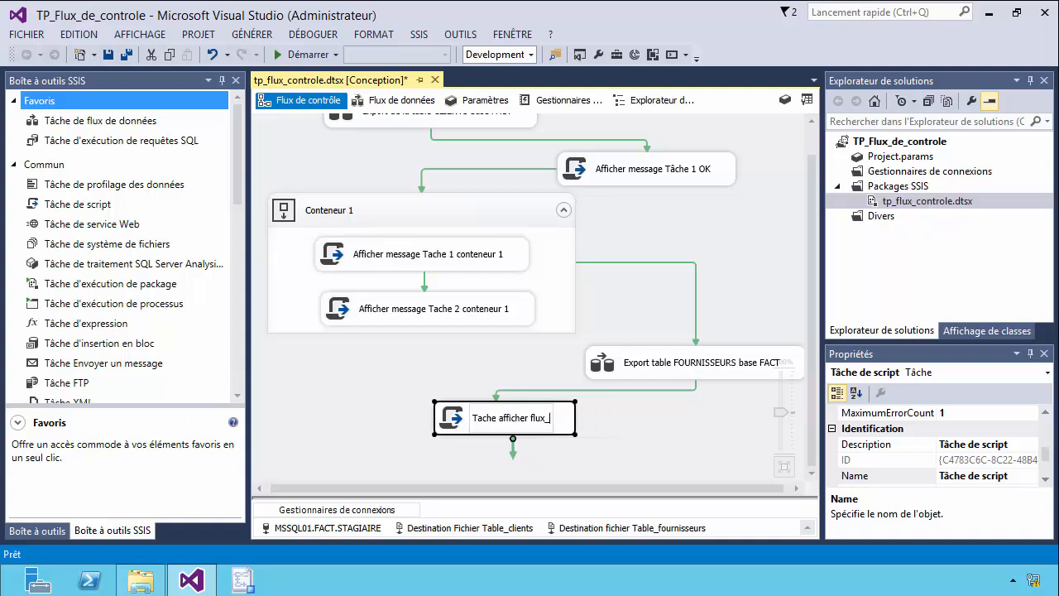
type("Tra")
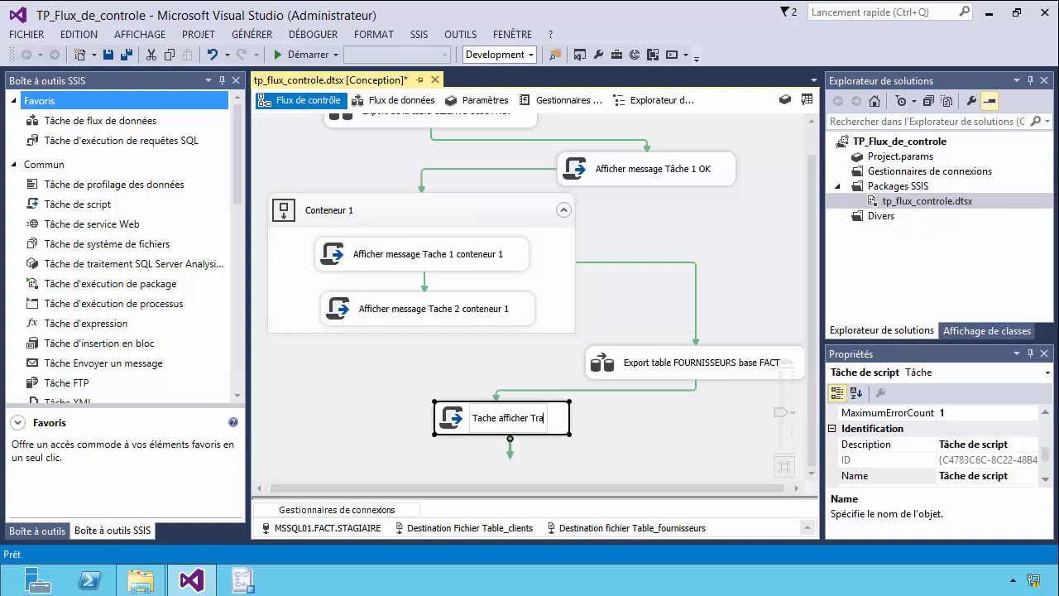
type("itement")
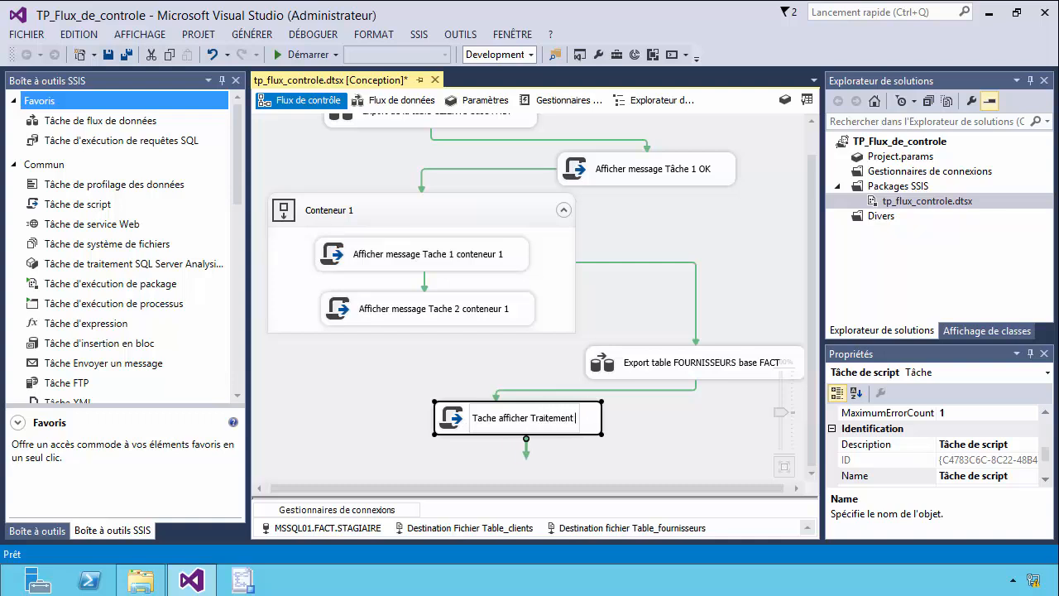
type(" terminé")
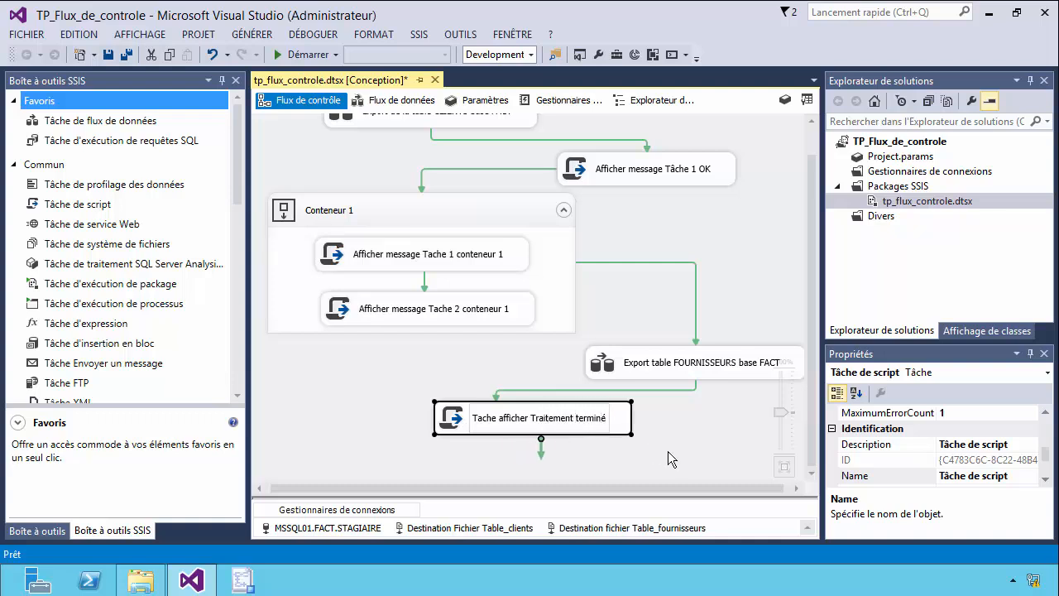
left_click(668, 451)
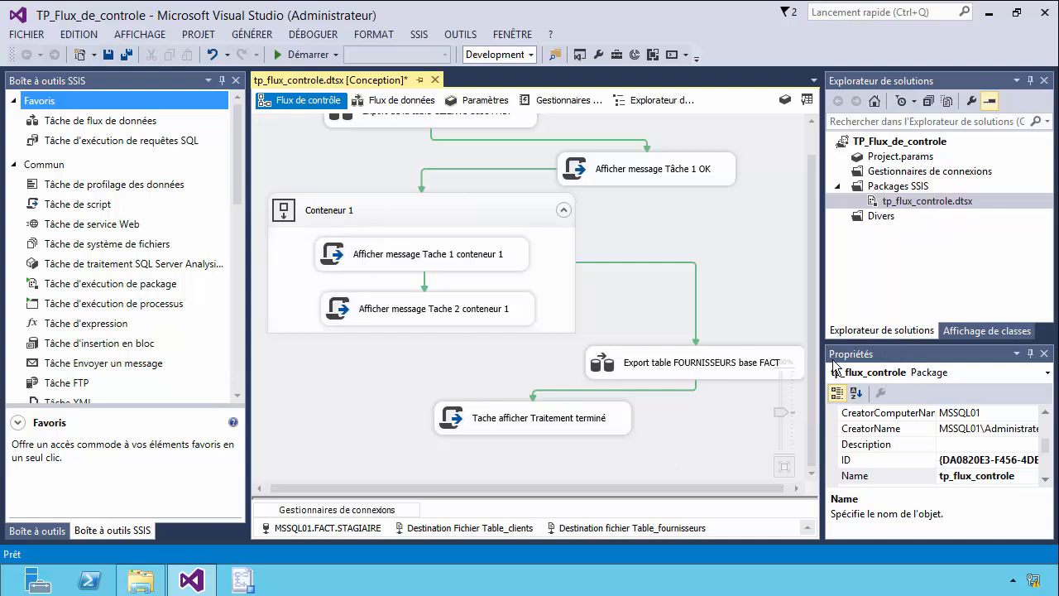
scroll(792, 280, "up", 2)
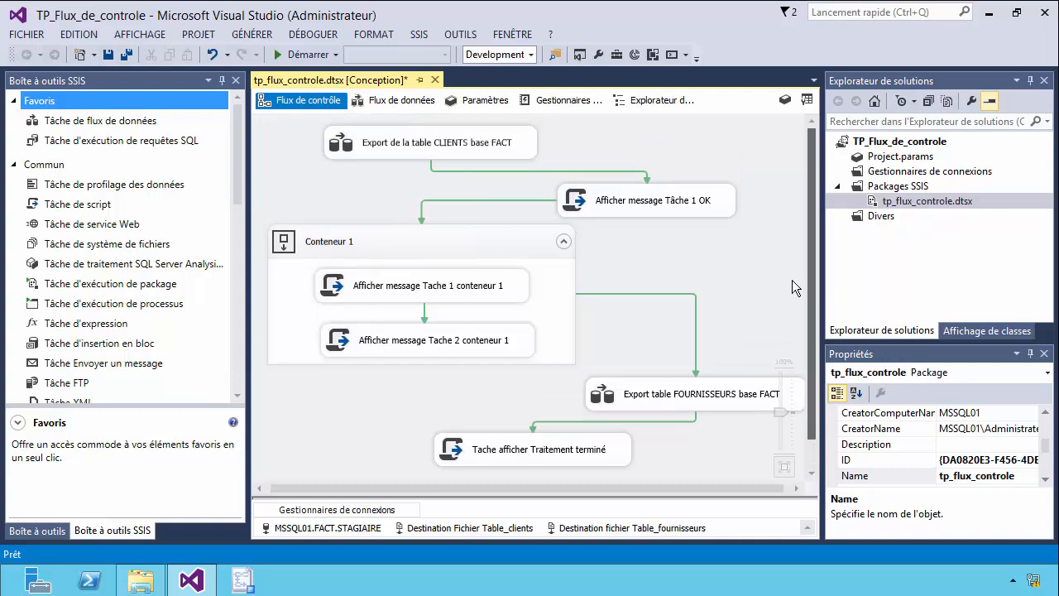
left_click(372, 153)
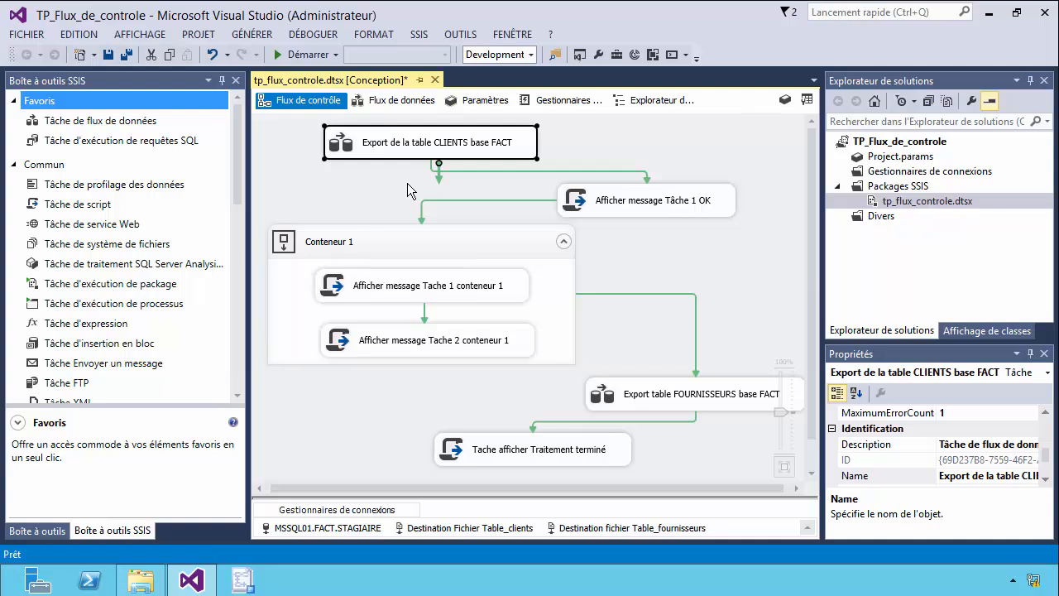
left_click(644, 212)
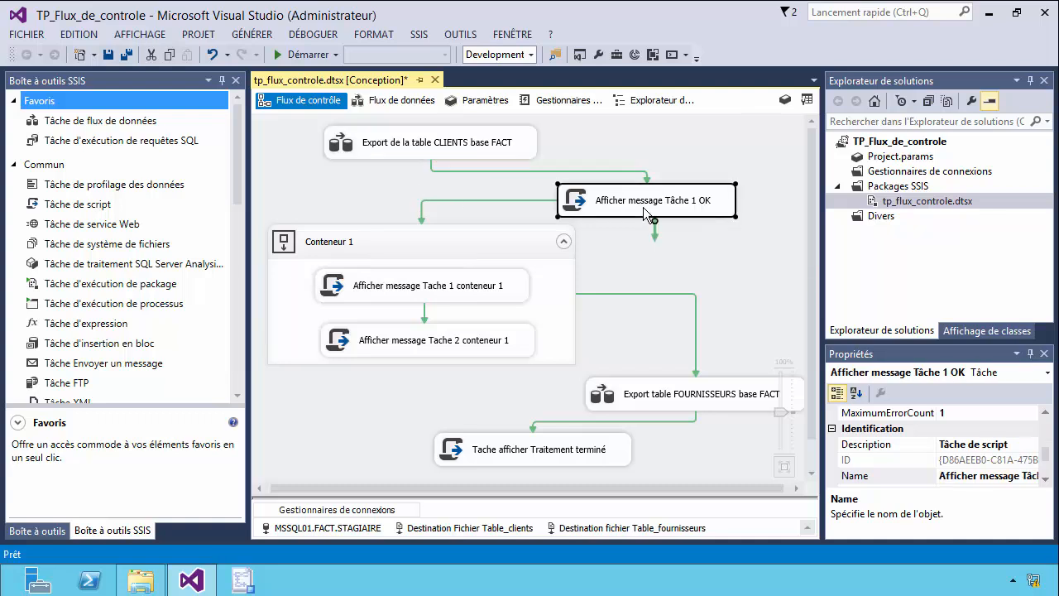
left_click(454, 156)
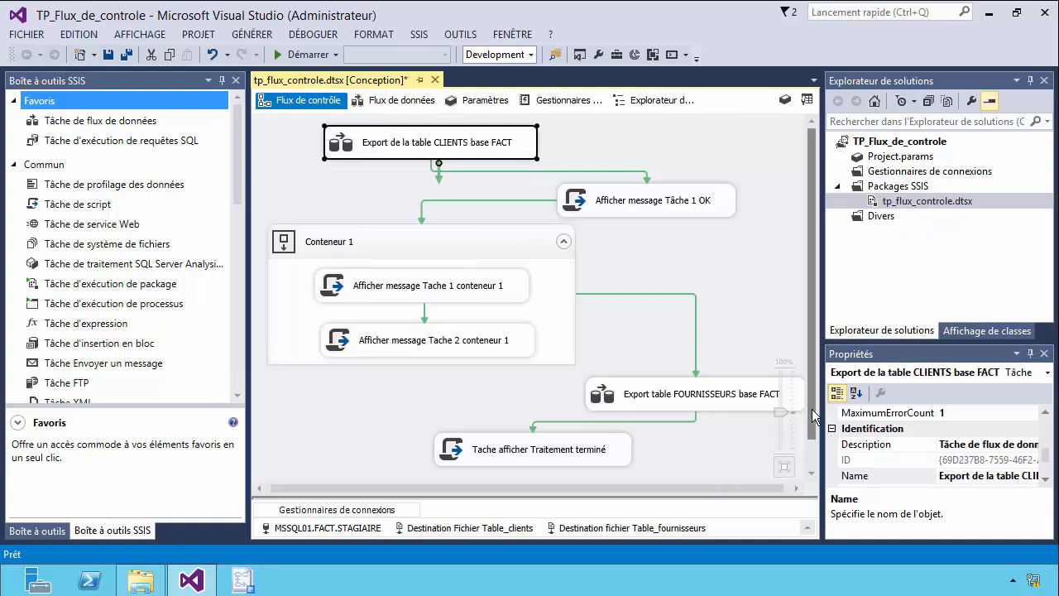
Open the C# script of the Tache afficher Traitement terminé task at its Main method.
left_click_drag(815, 424, 815, 458)
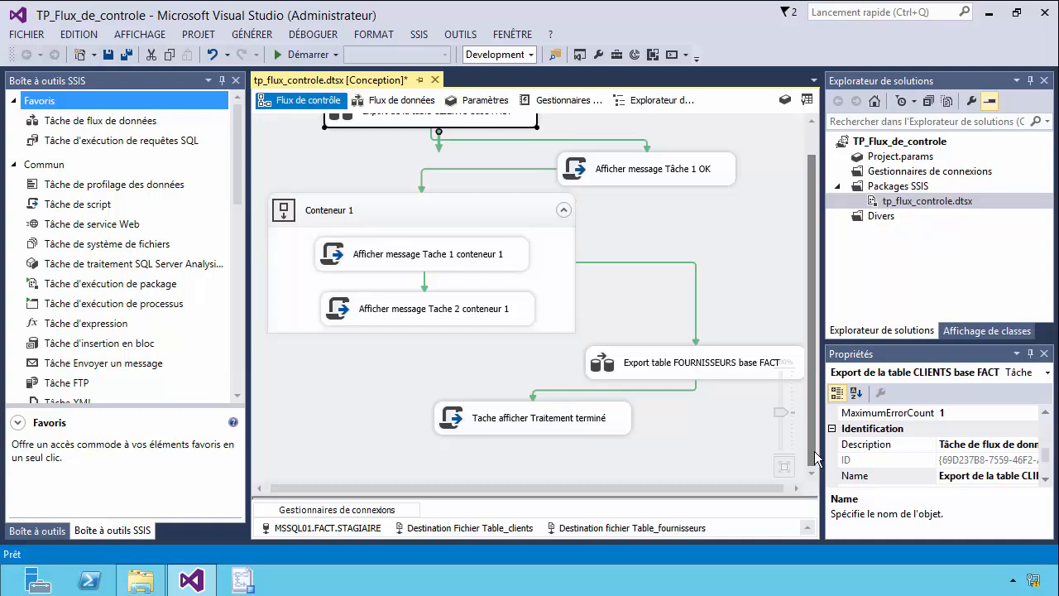
double_click(519, 425)
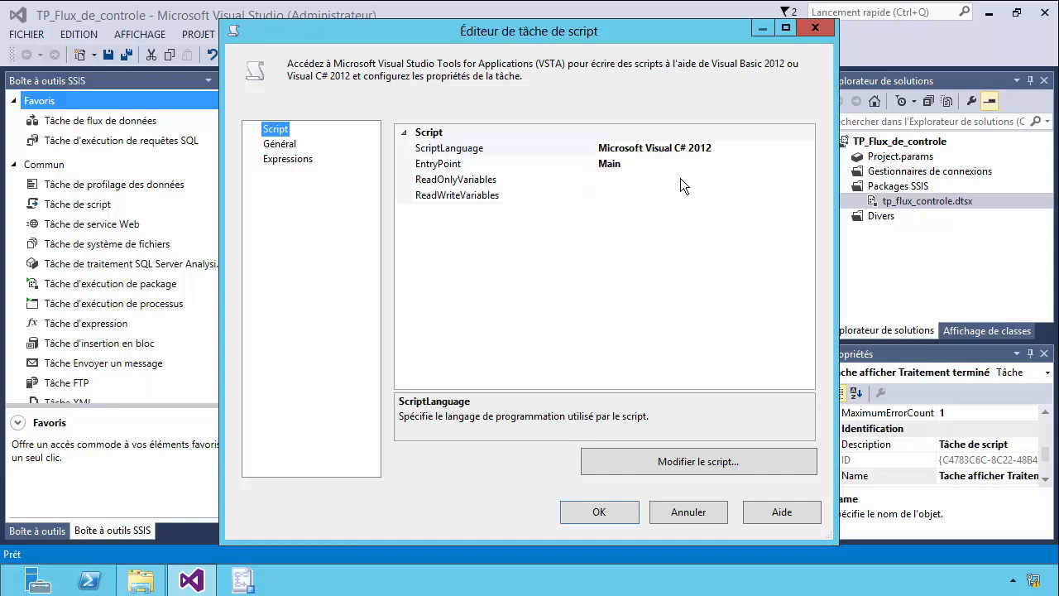
left_click(718, 461)
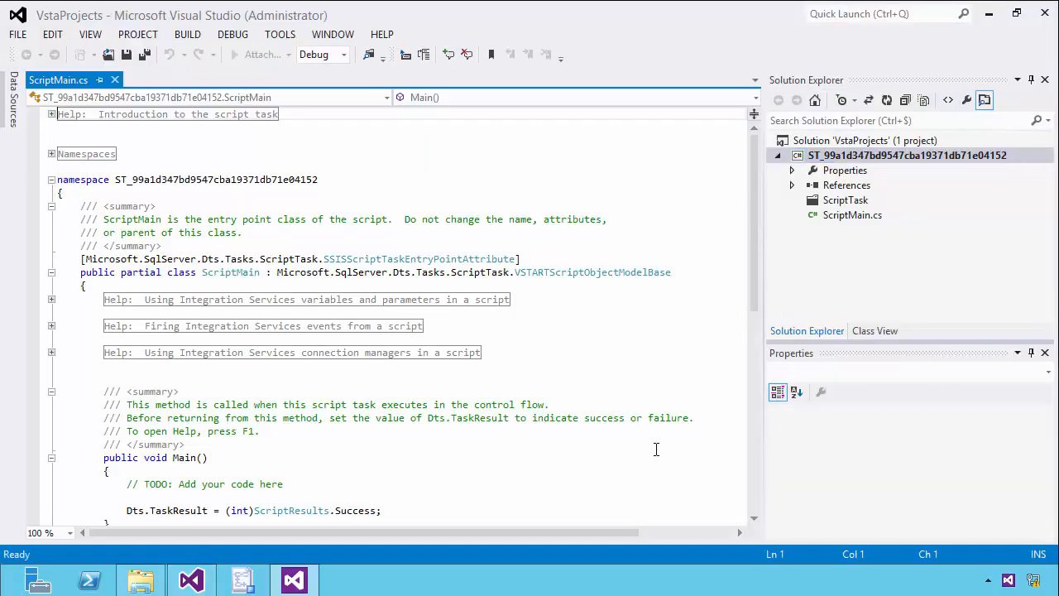
scroll(753, 273, "down", 4)
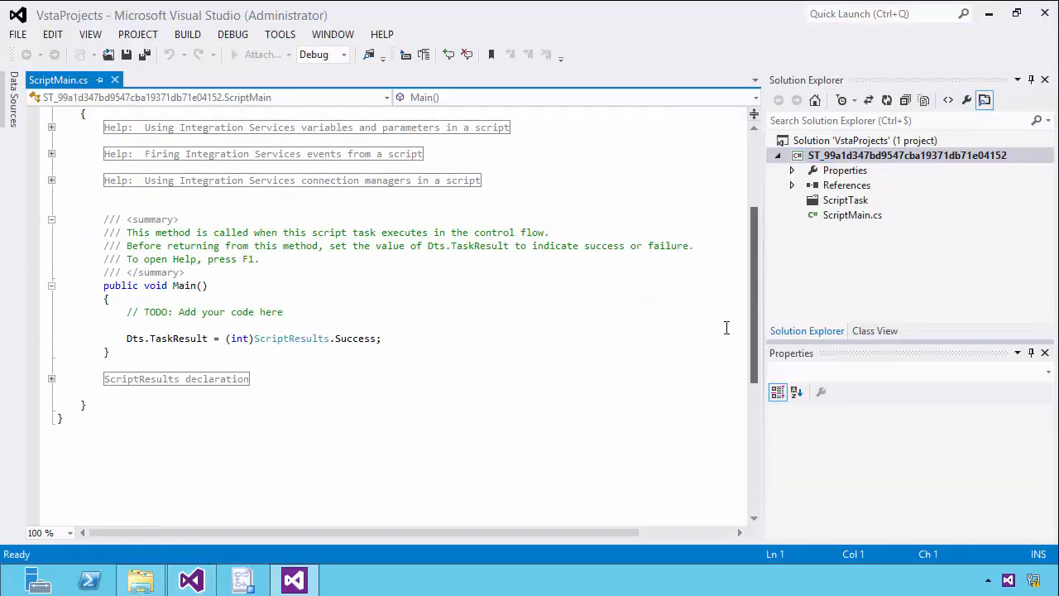
Add the line MessageBox.Show("Traitement terminé avec succes"); after the Dts.TaskResult statement in Main().
left_click(447, 338)
key("Return")
type("Mess")
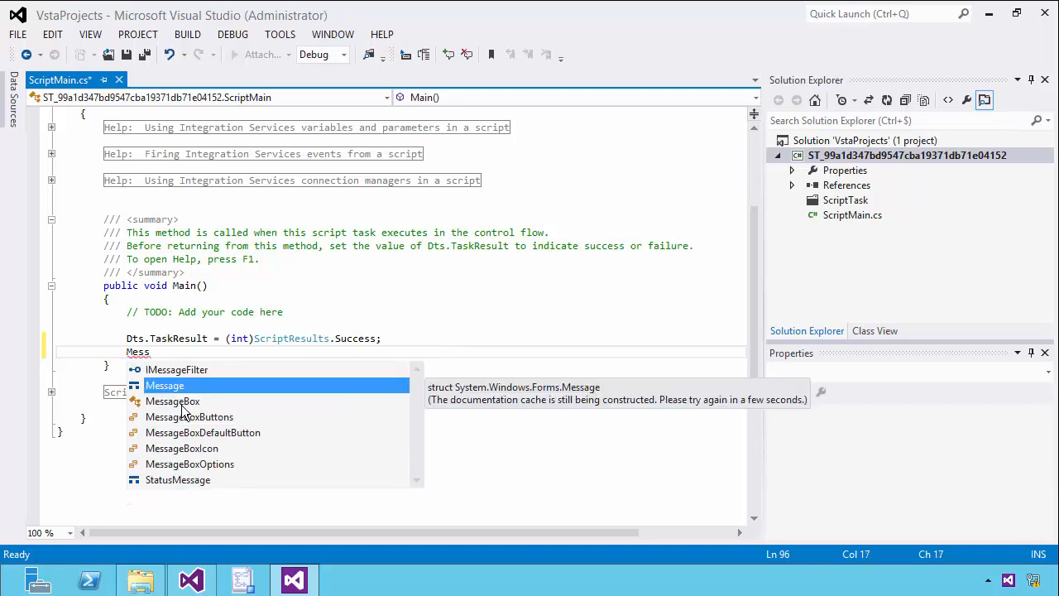
double_click(181, 402)
type(".")
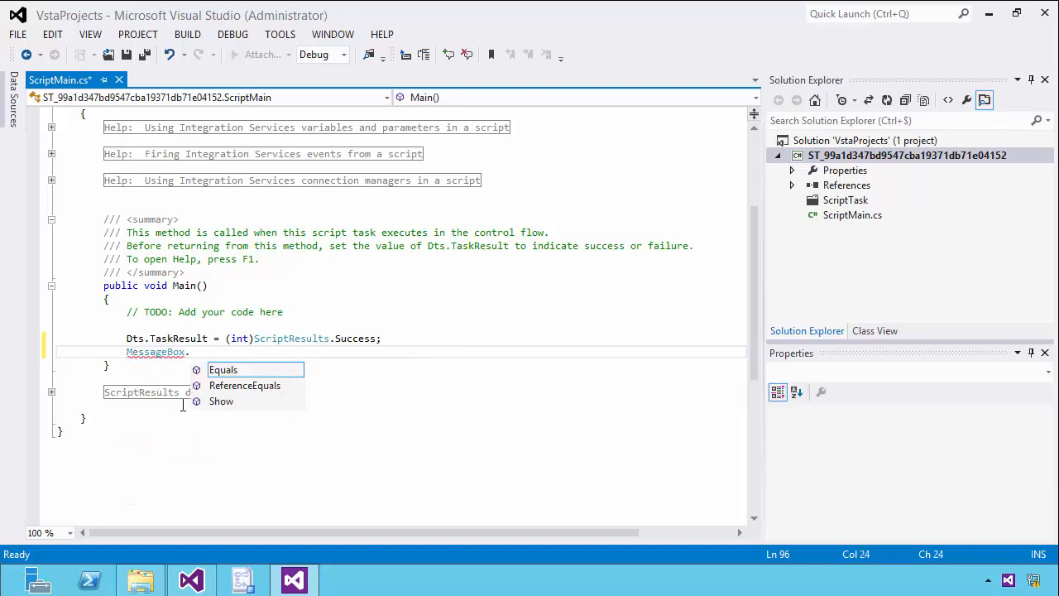
double_click(229, 402)
type("(")
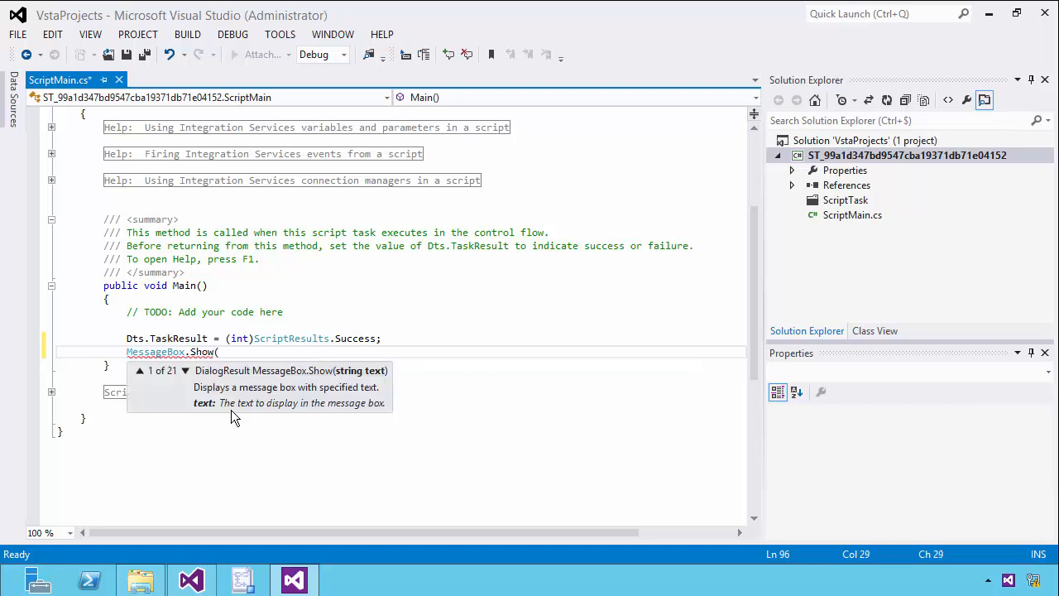
type("\"Traitement terminé")
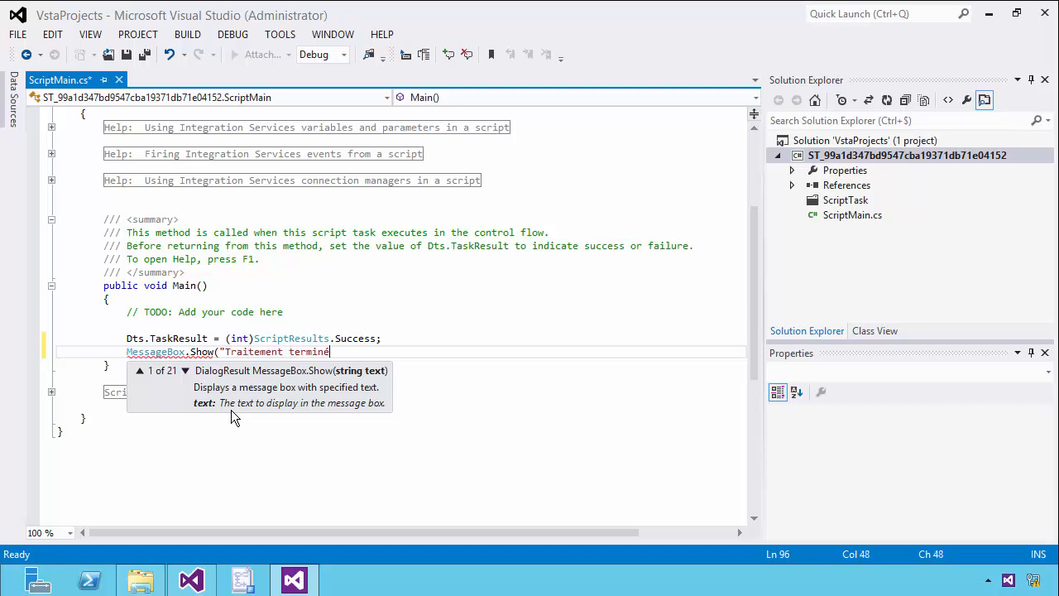
type(" avec succes\");")
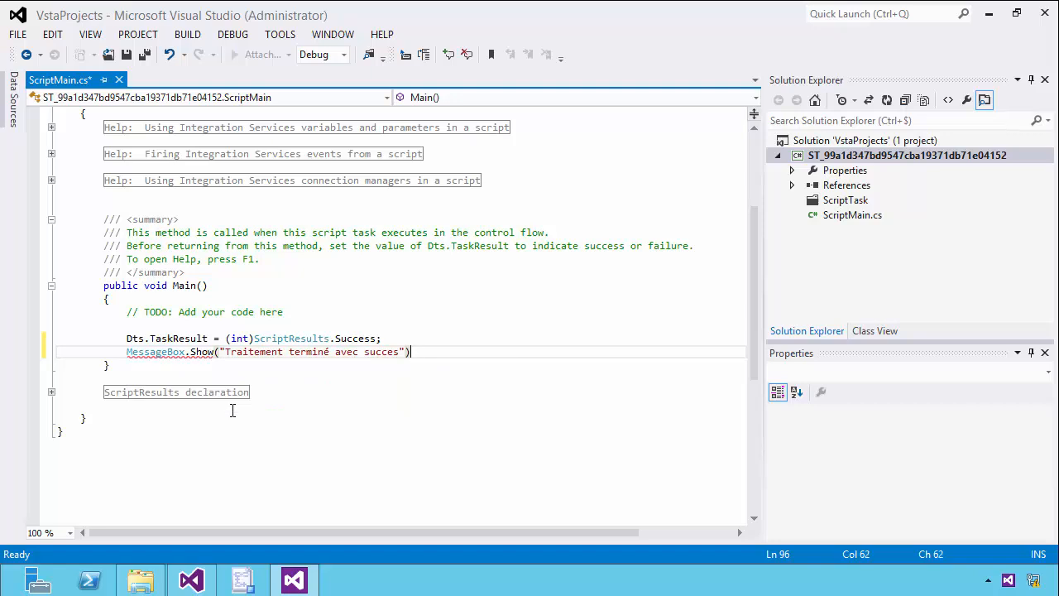
Save the ScriptMain.cs script, close its editor and confirm the Tache afficher Traitement terminé script task settings.
left_click(129, 56)
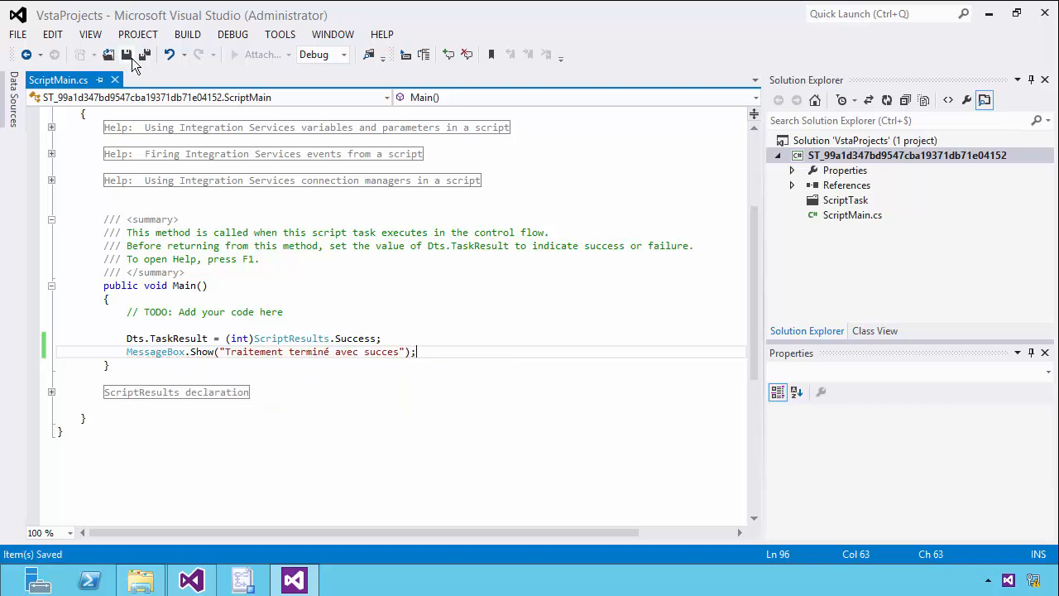
left_click(1044, 13)
left_click(611, 516)
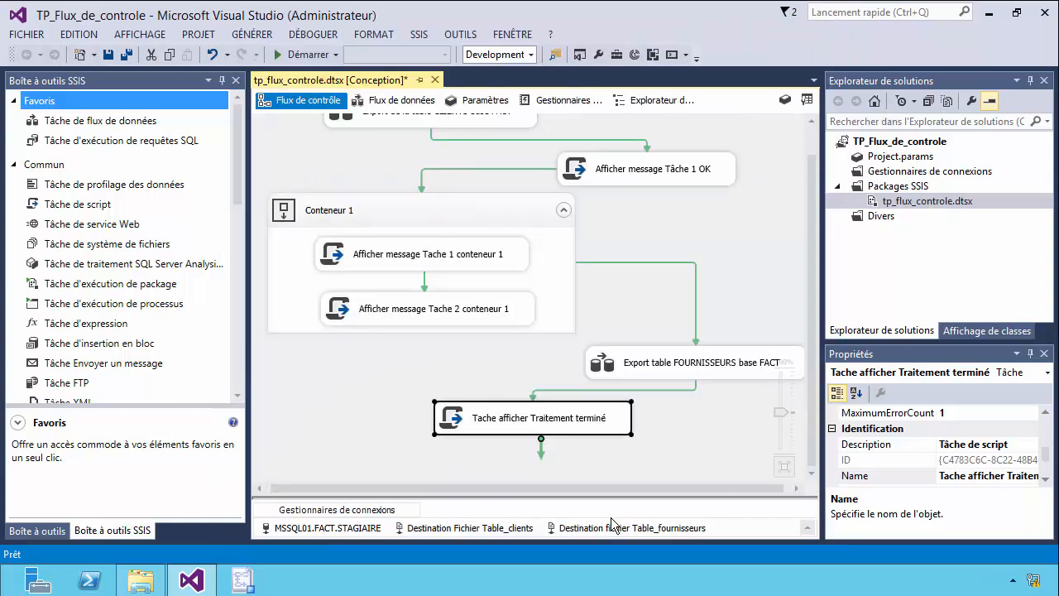
left_click(751, 240)
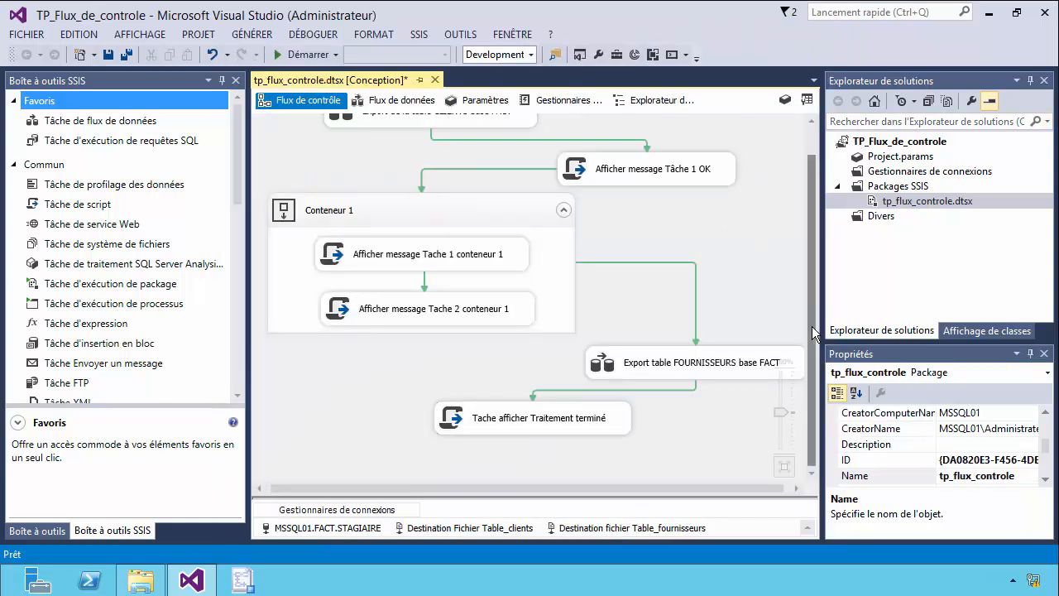
scroll(802, 273, "up", 1)
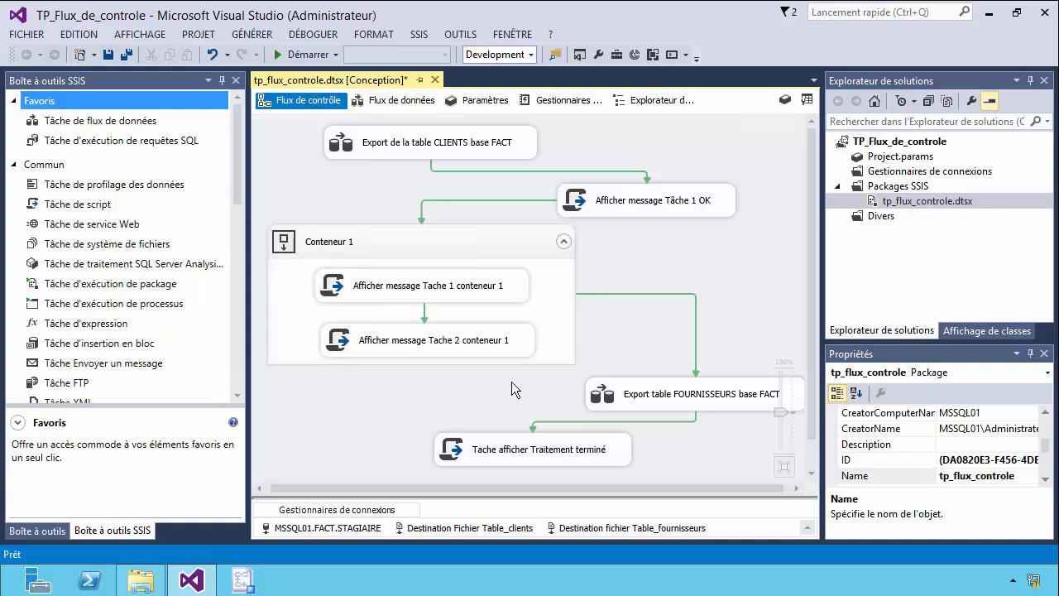
left_click(368, 292)
left_click(635, 405)
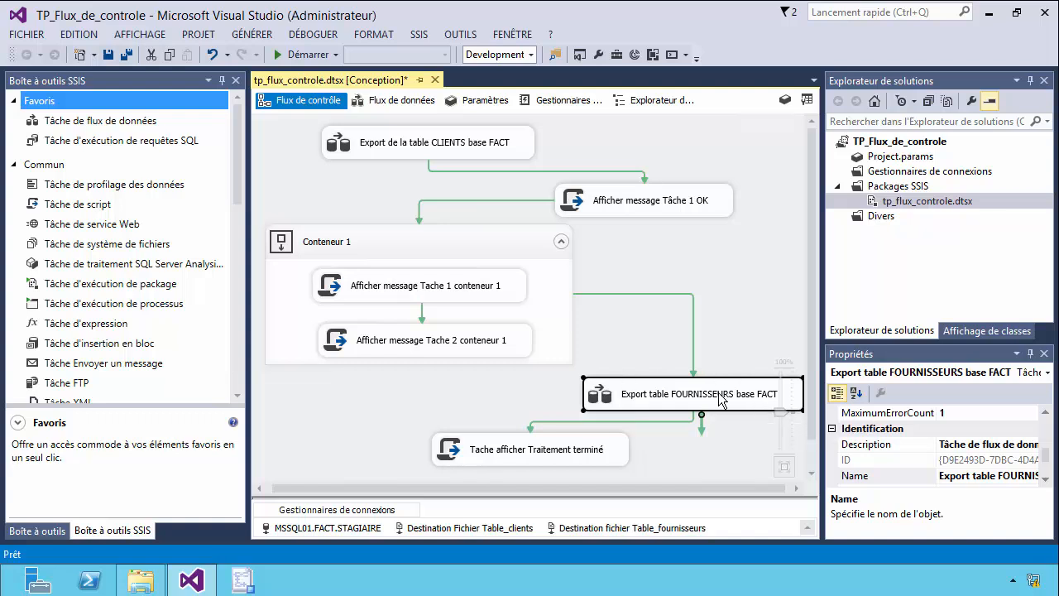
left_click(551, 460)
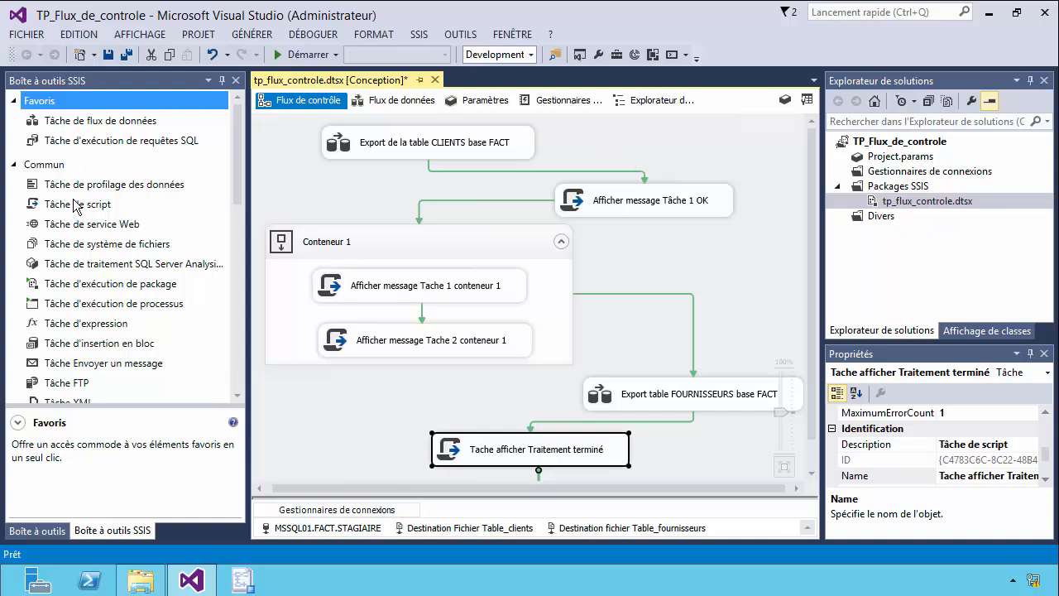
left_click_drag(237, 166, 232, 138)
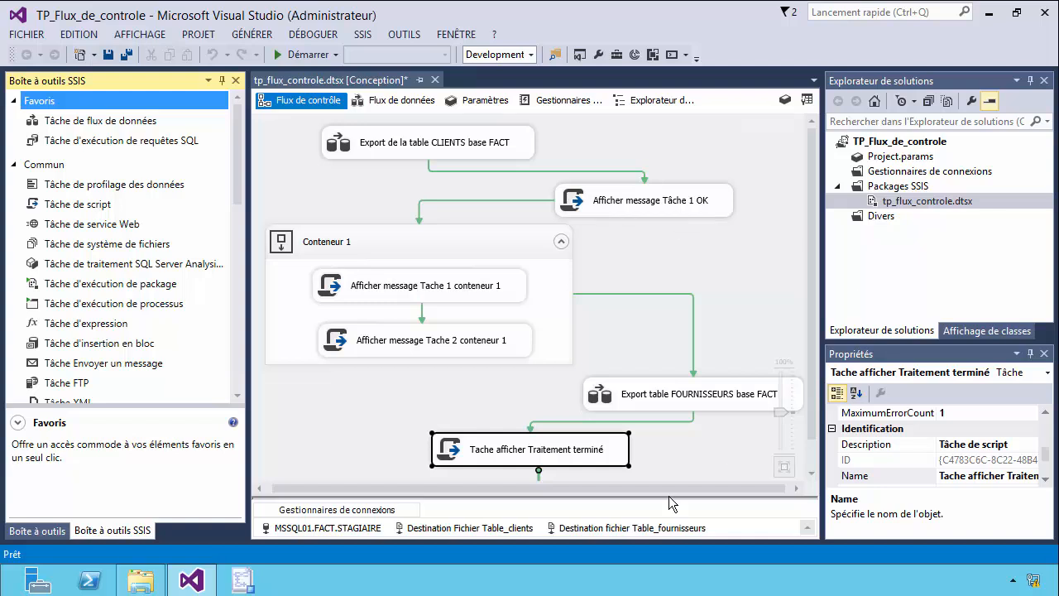
Enlarge the connection managers area and review the MSSQL01.FACT.STAGIAIRE, Destination Fichier Table_clients and Destination fichier Table_fournisseurs connections.
left_click_drag(577, 498, 577, 480)
left_click(321, 508)
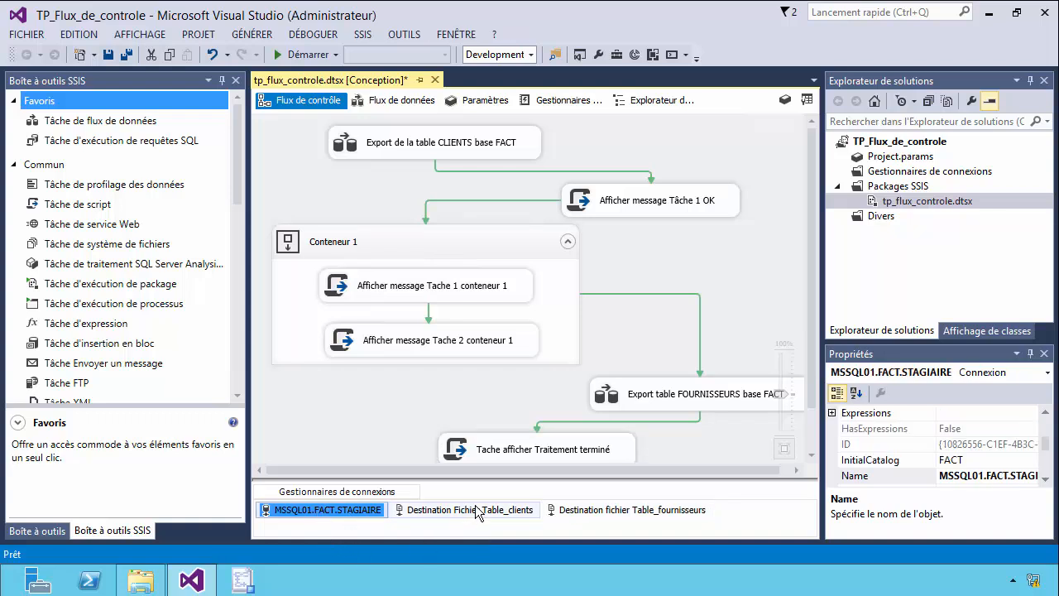
left_click(463, 510)
left_click(586, 511)
left_click(501, 512)
left_click(352, 511)
left_click(444, 511)
left_click(581, 513)
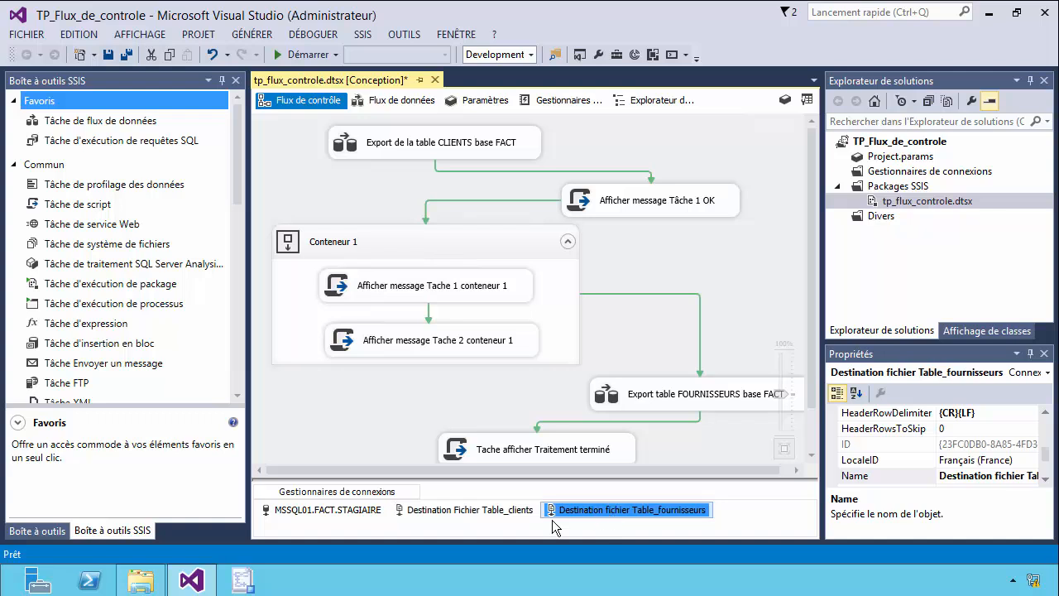
left_click(496, 512)
left_click(347, 511)
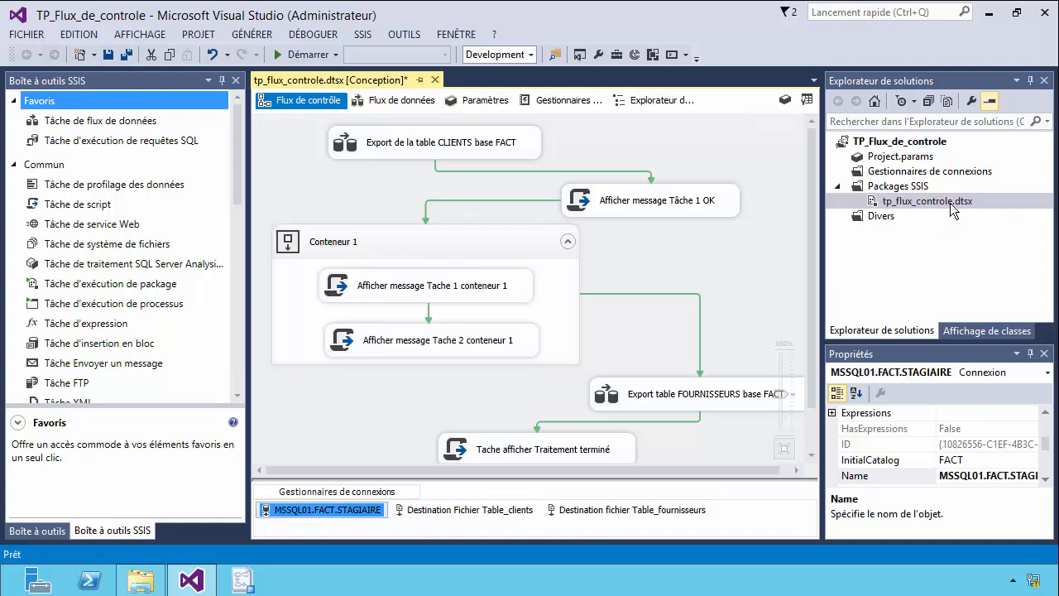
left_click(488, 513)
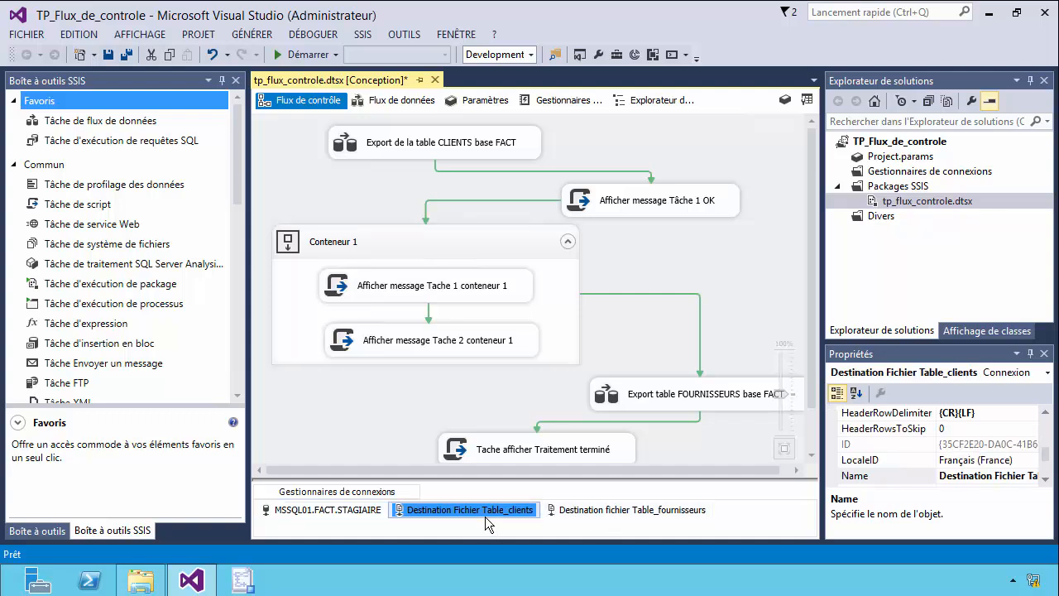
left_click(346, 510)
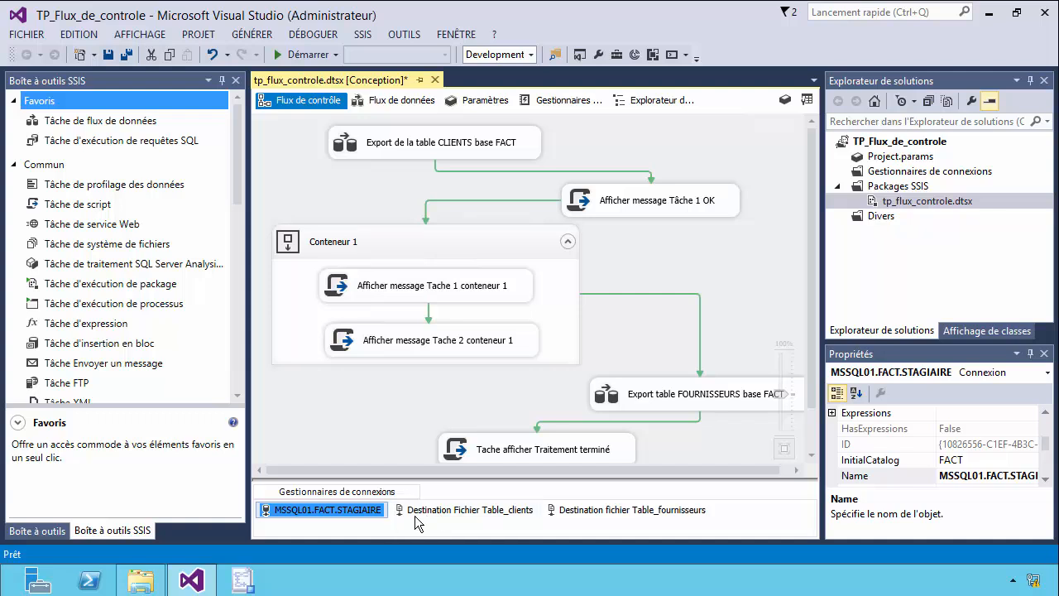
left_click(495, 514)
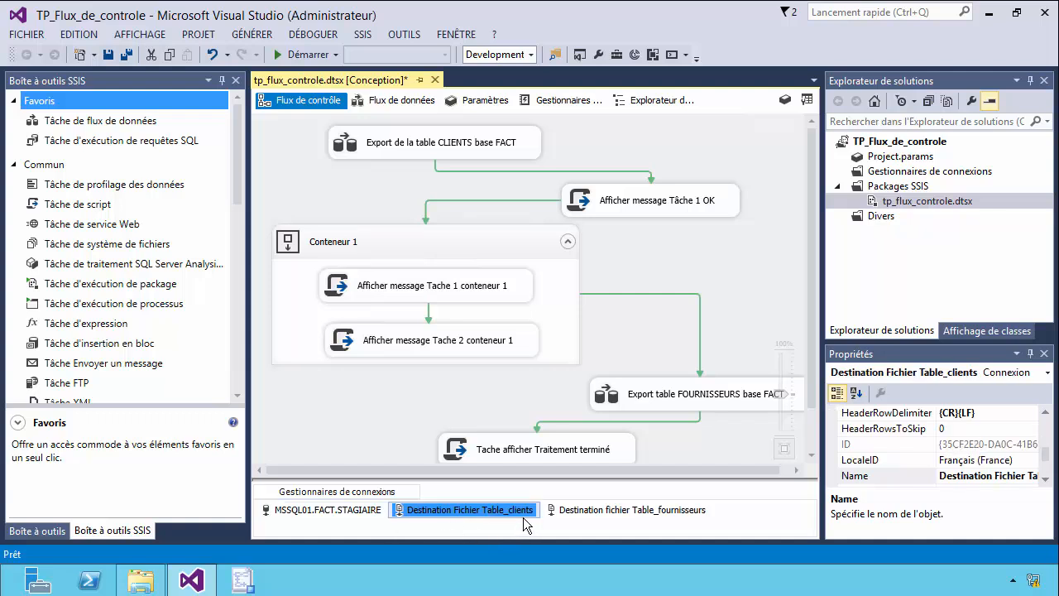
left_click(577, 512)
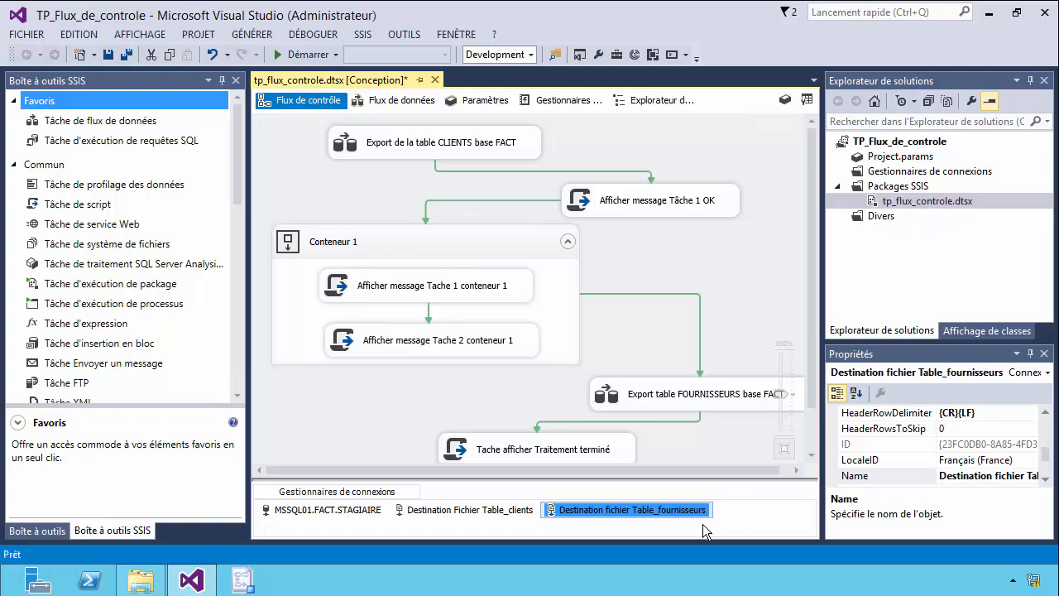
Switch to File Explorer and check the contents of the Export_Import folder on the C: drive.
left_click(137, 570)
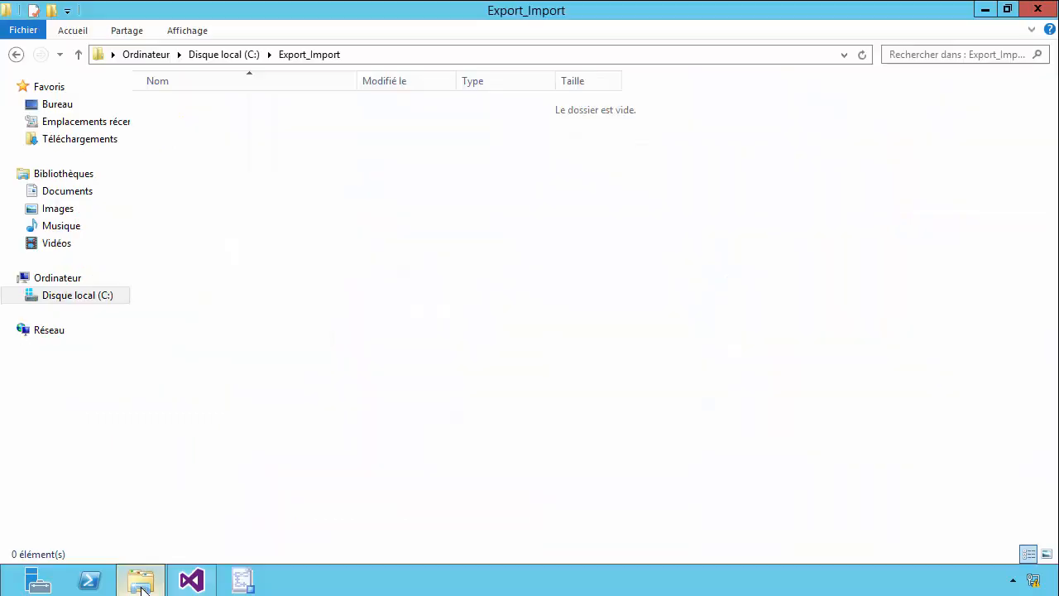
left_click(83, 299)
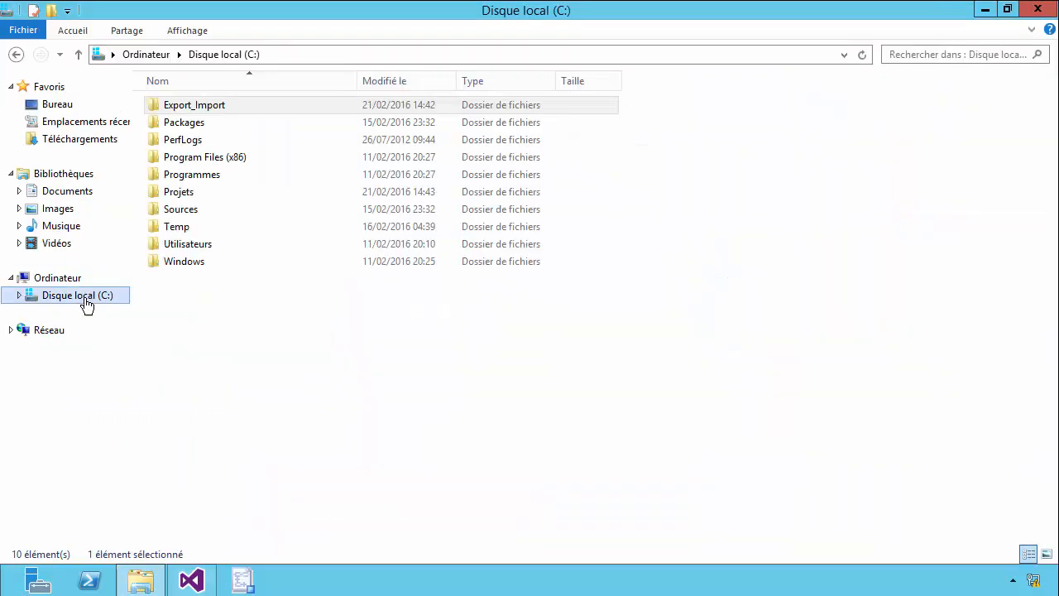
double_click(212, 108)
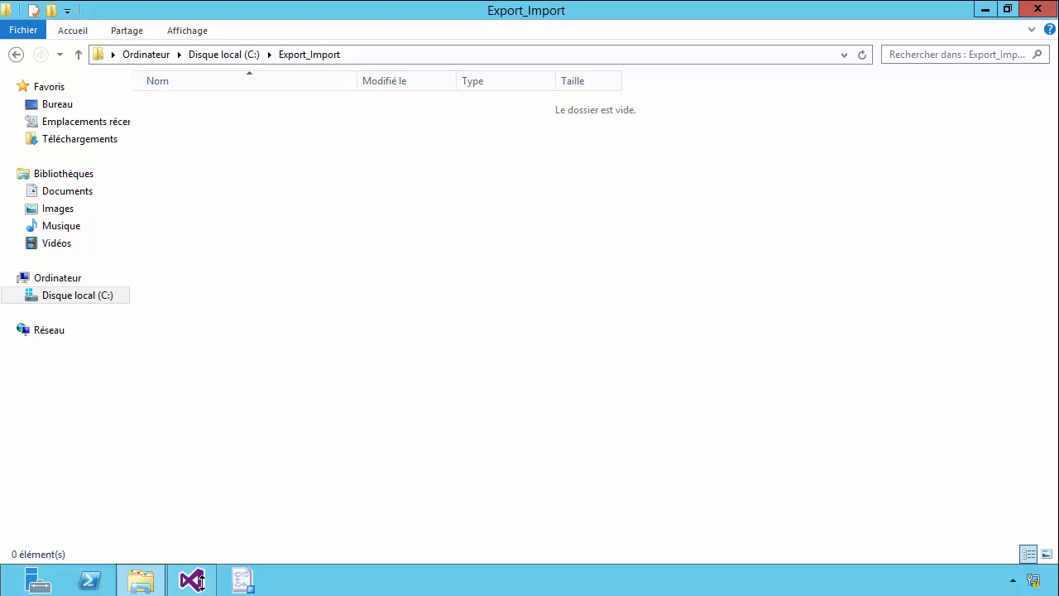
Switch back to Visual Studio, run the tp_flux_controle package while acknowledging each message box, and stop debugging after checking the task statuses.
left_click(191, 580)
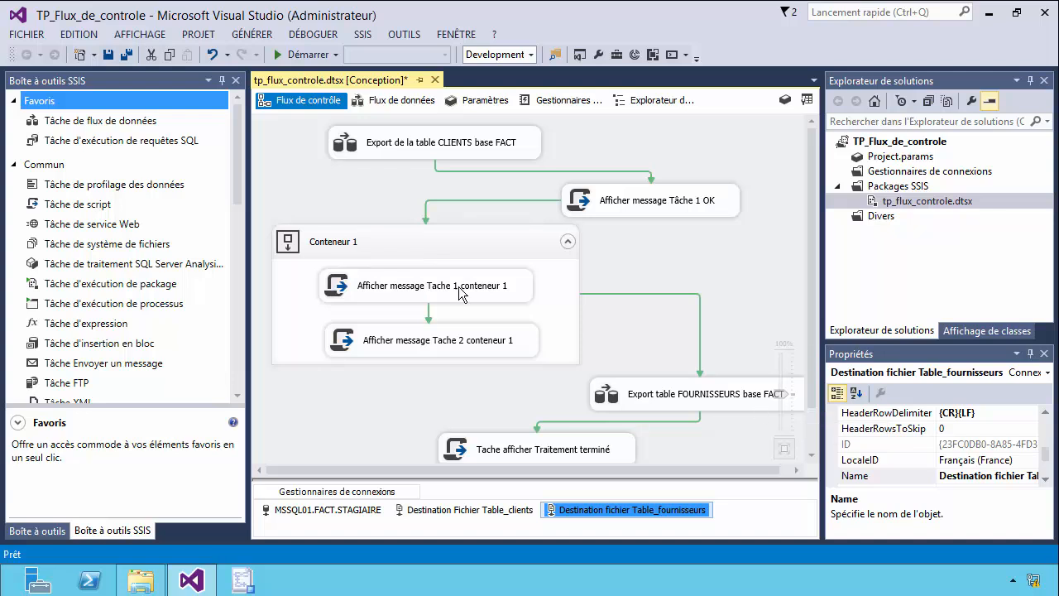
left_click(315, 58)
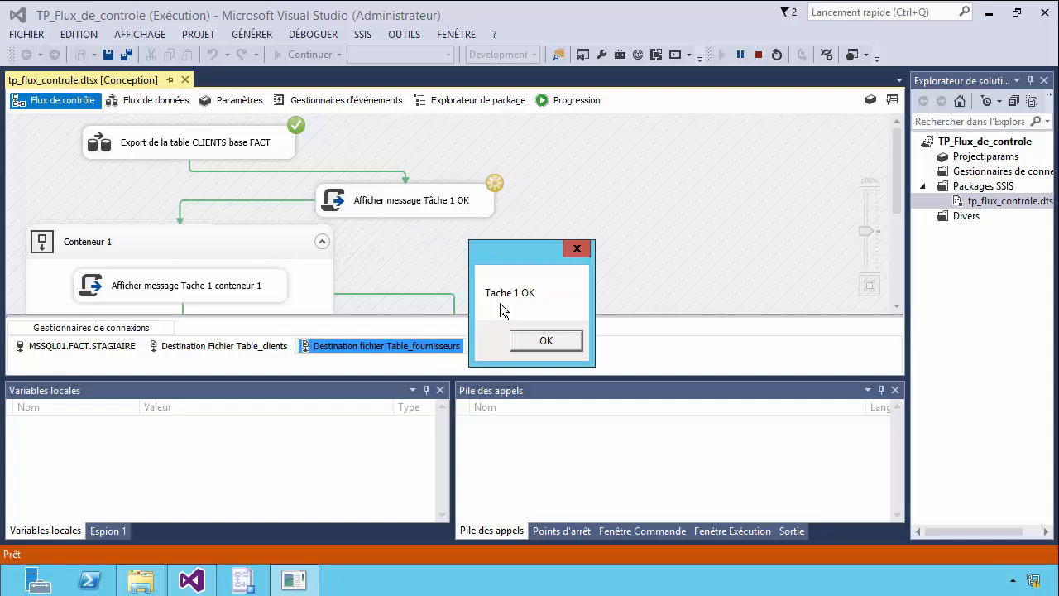
left_click(543, 340)
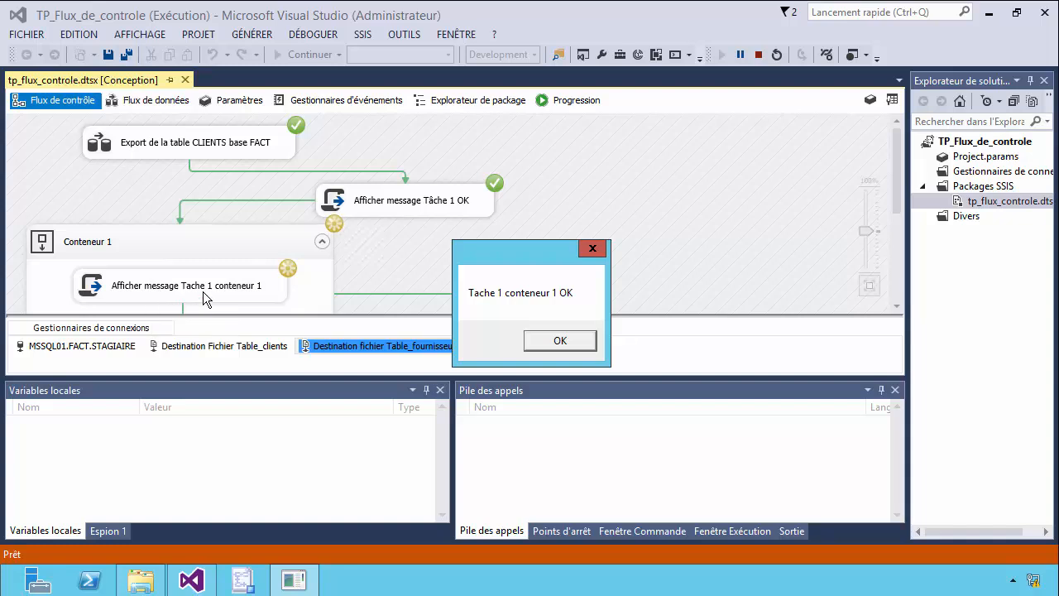
left_click(571, 344)
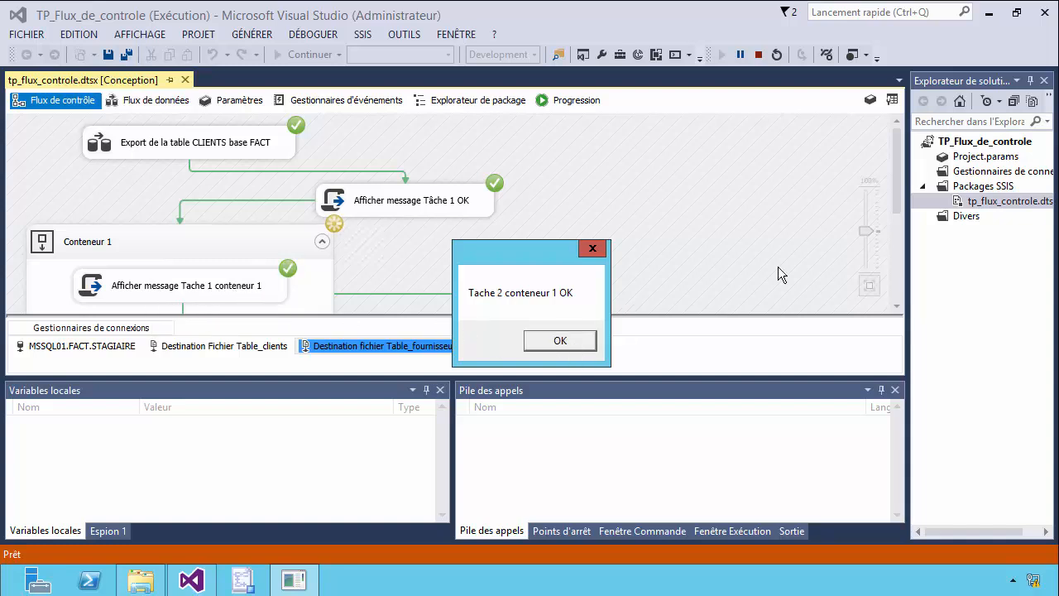
left_click(558, 344)
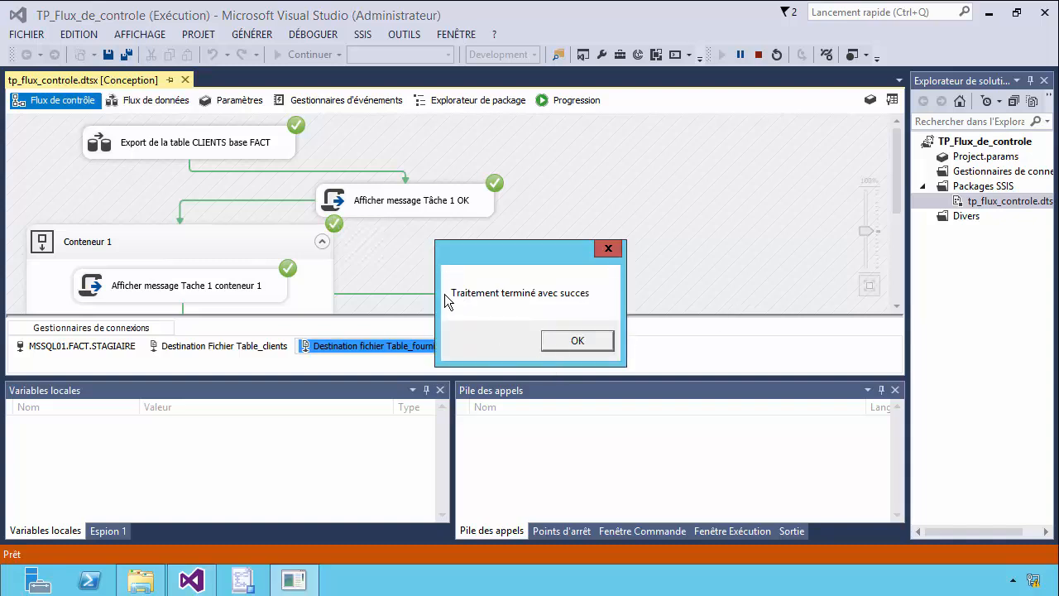
left_click(560, 345)
left_click_drag(902, 190, 904, 250)
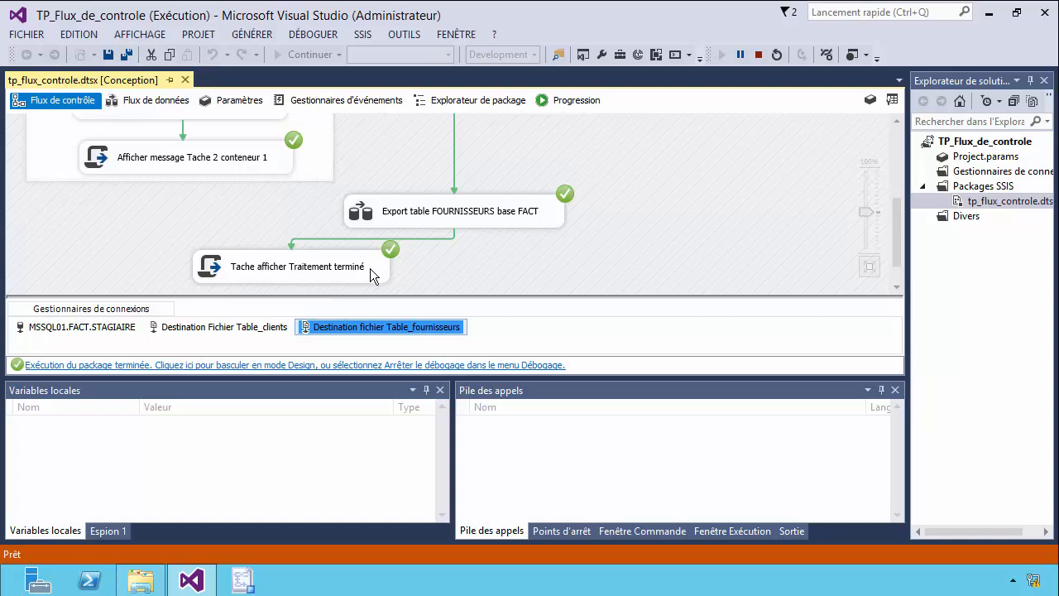
left_click(758, 54)
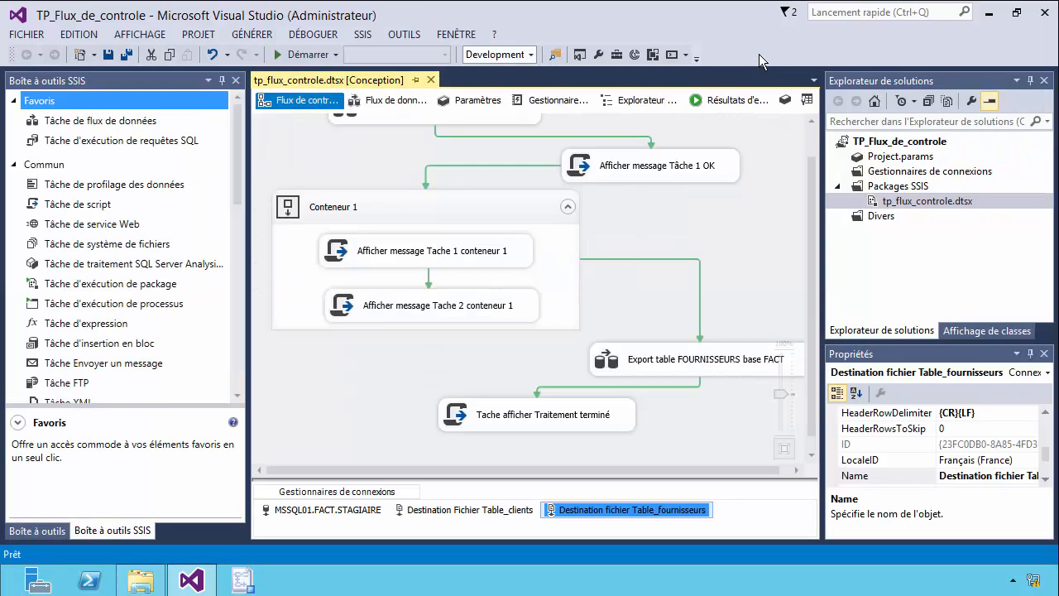
Inspect the exported Table_clients.txt and Table_fournisseurs.txt files in the Export_Import folder, then close them and File Explorer.
left_click(129, 589)
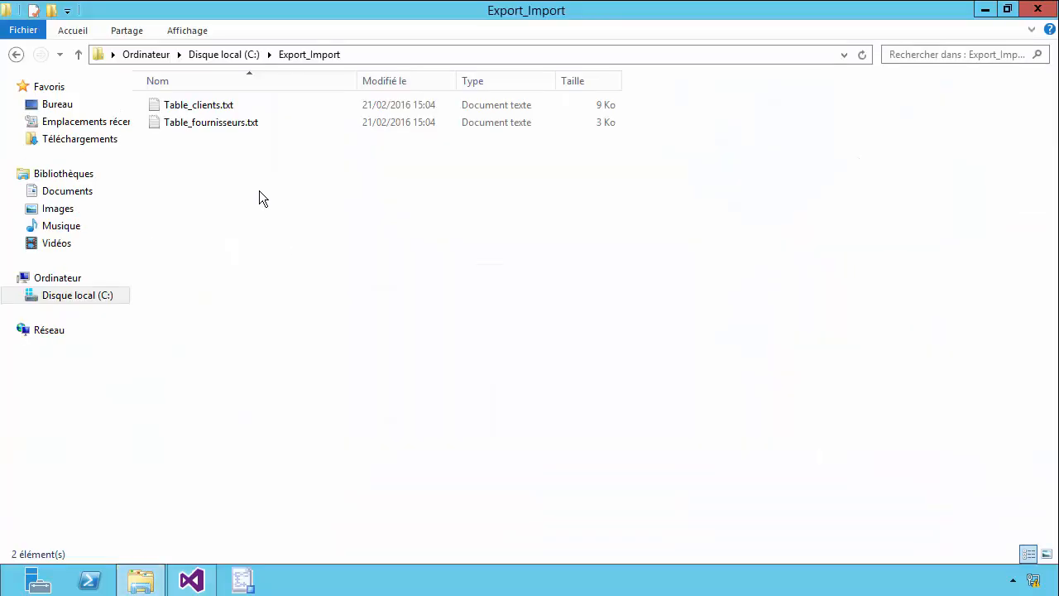
double_click(199, 106)
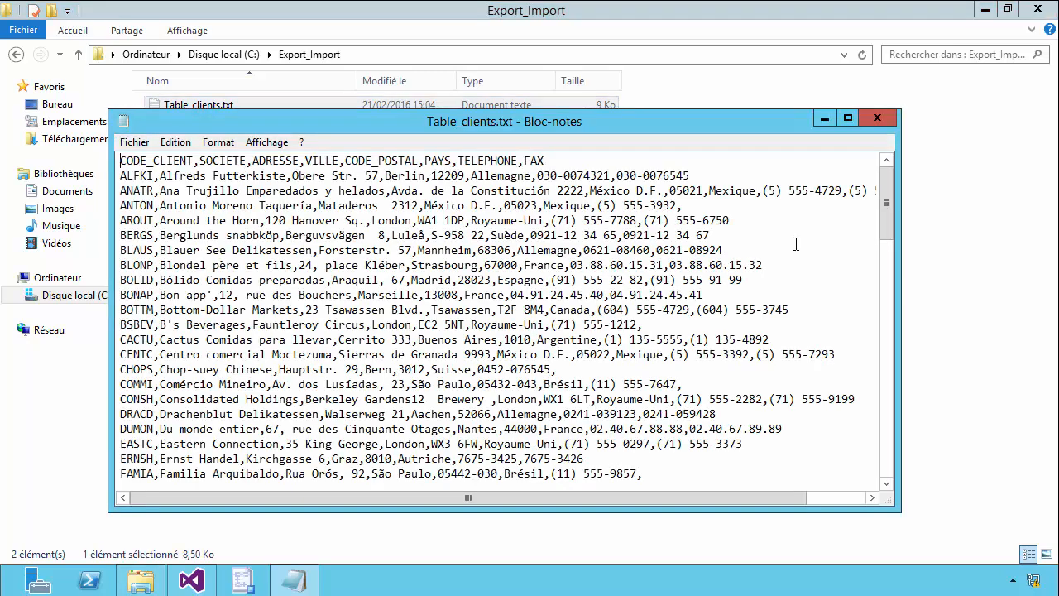
scroll(770, 339, "down", 16)
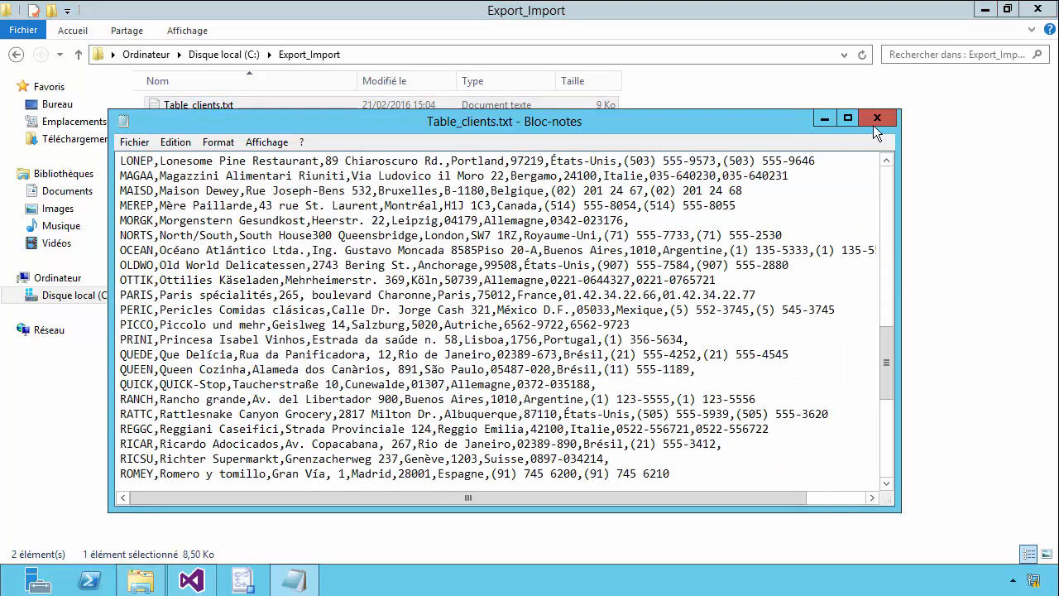
left_click(875, 119)
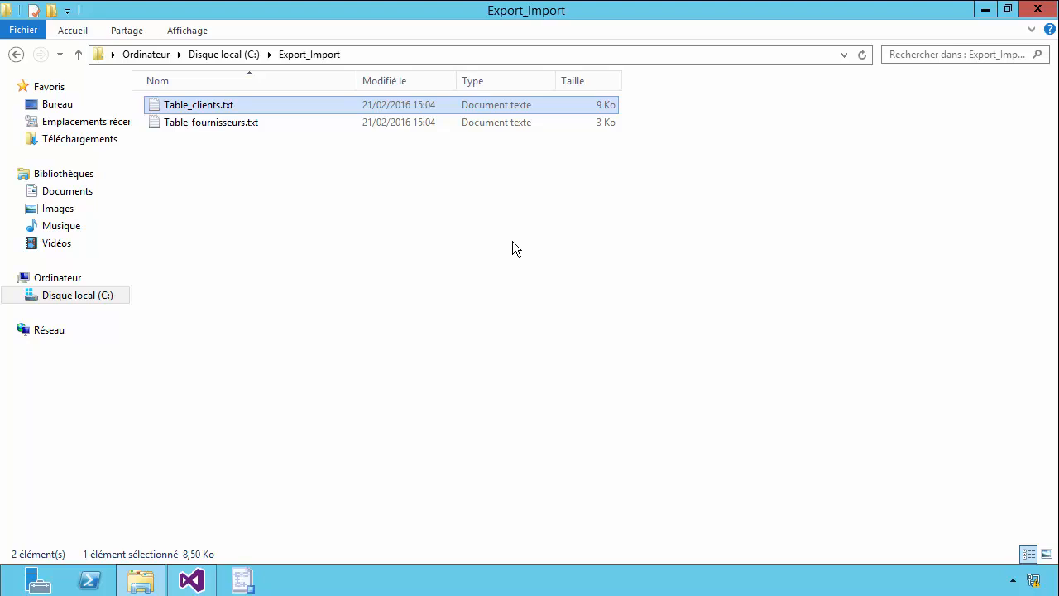
double_click(237, 124)
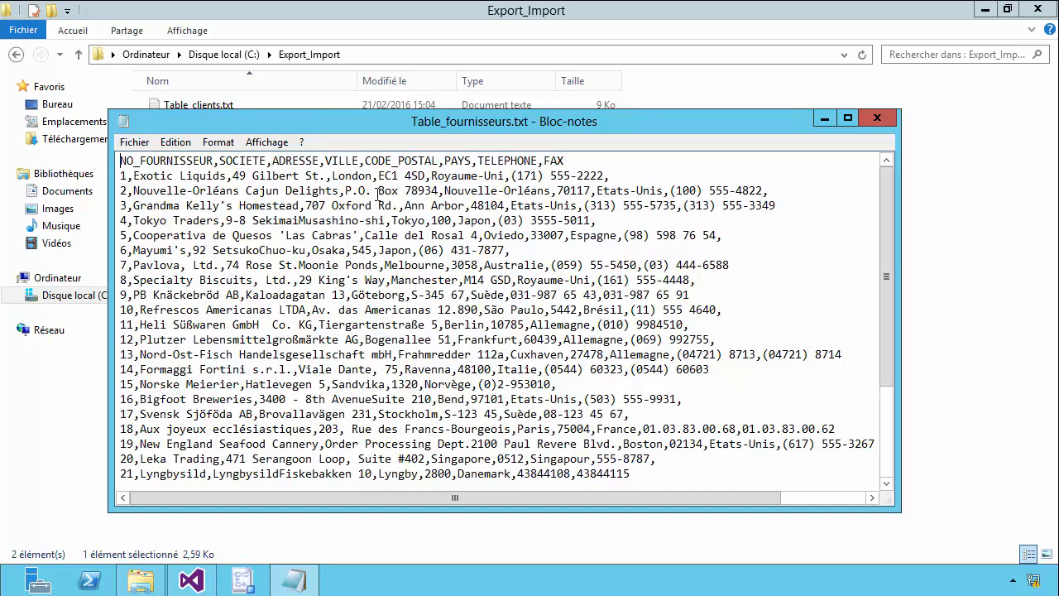
left_click(864, 115)
left_click(1038, 9)
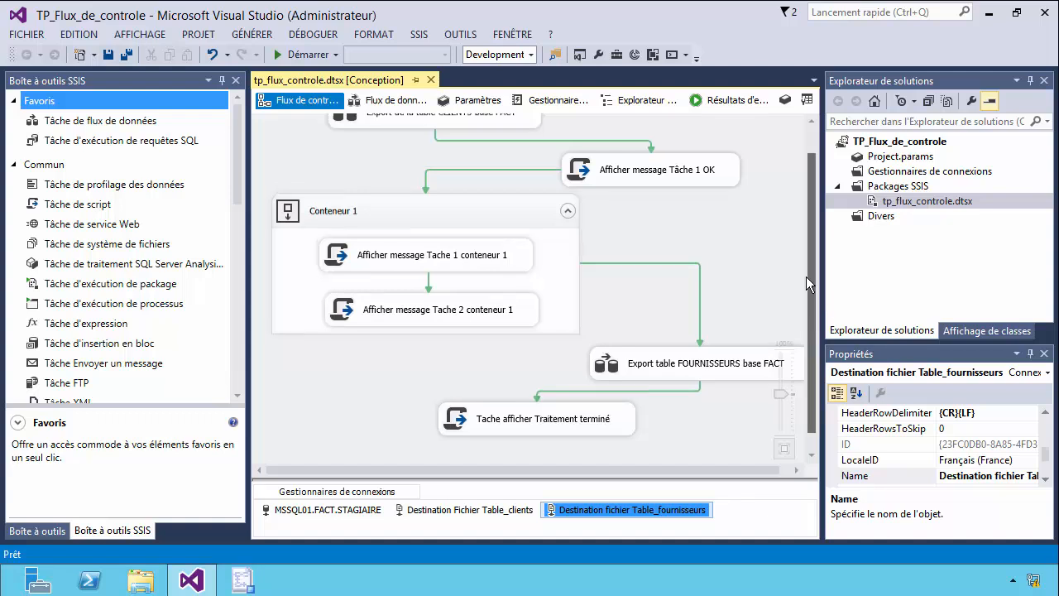
Review the whole control flow from the CLIENTS export task to the Tache afficher Traitement terminé task.
scroll(806, 276, "up", 1)
scroll(823, 293, "down", 1)
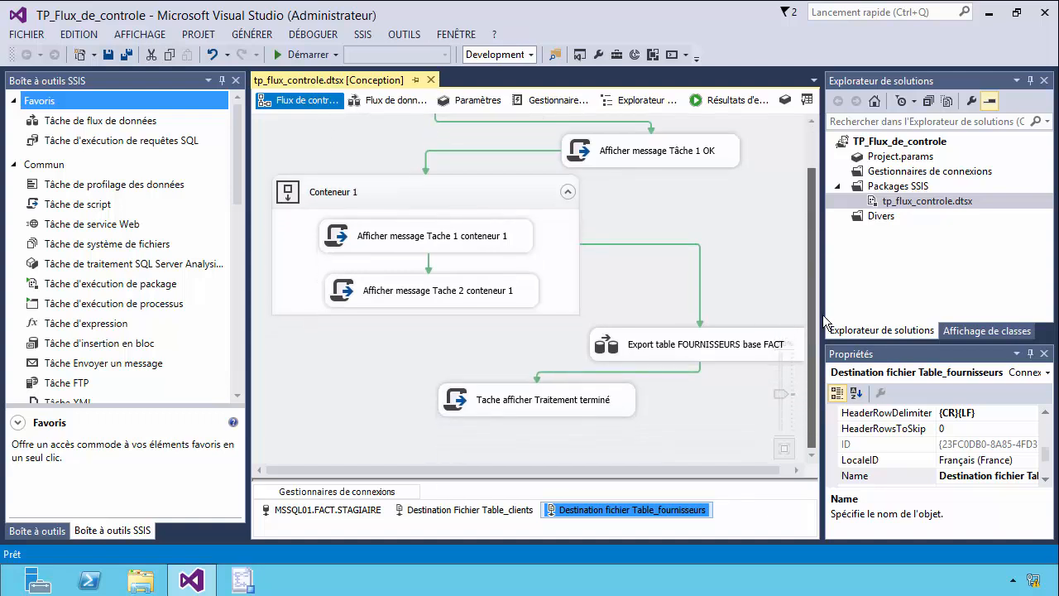
scroll(822, 254, "up", 1)
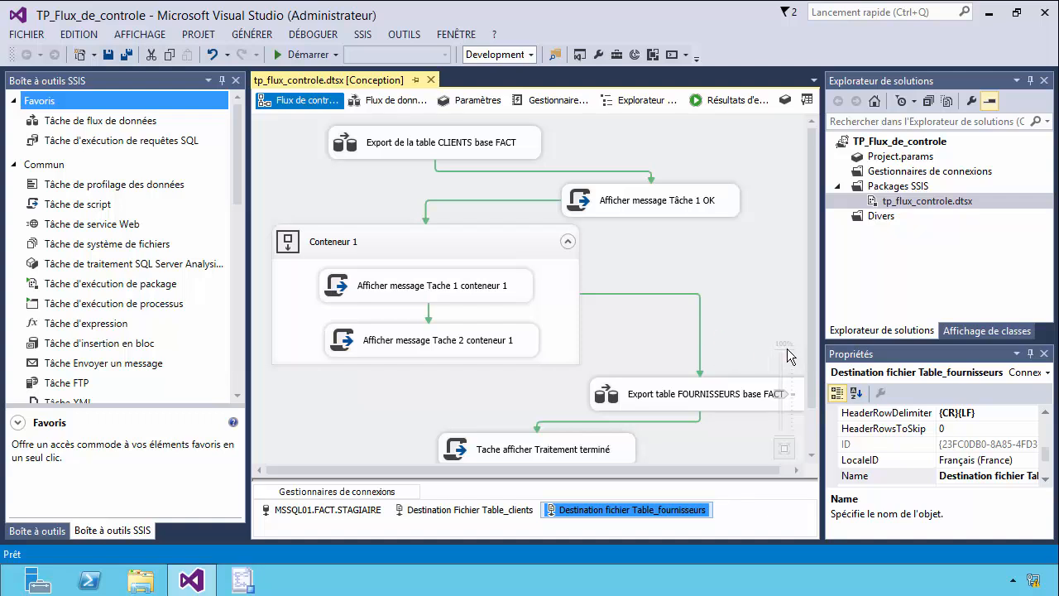
left_click_drag(809, 342, 807, 418)
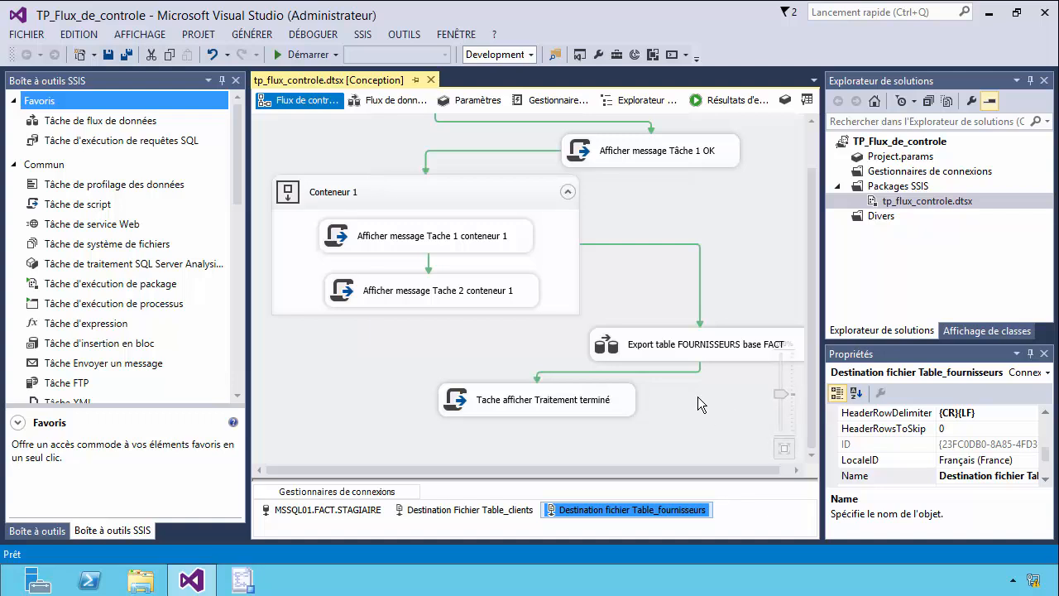
scroll(759, 265, "up", 2)
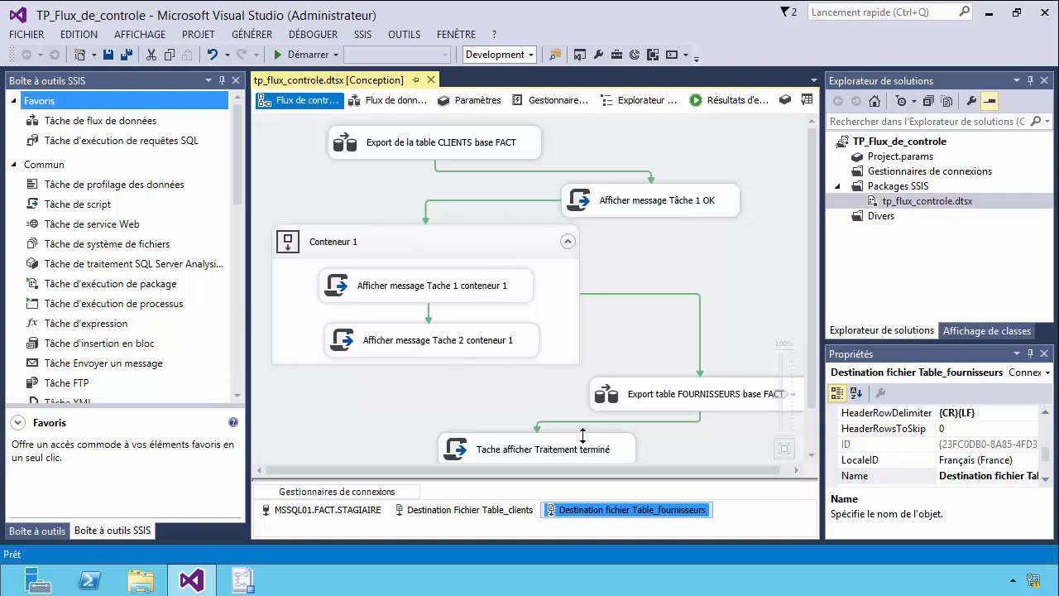
scroll(794, 364, "down", 2)
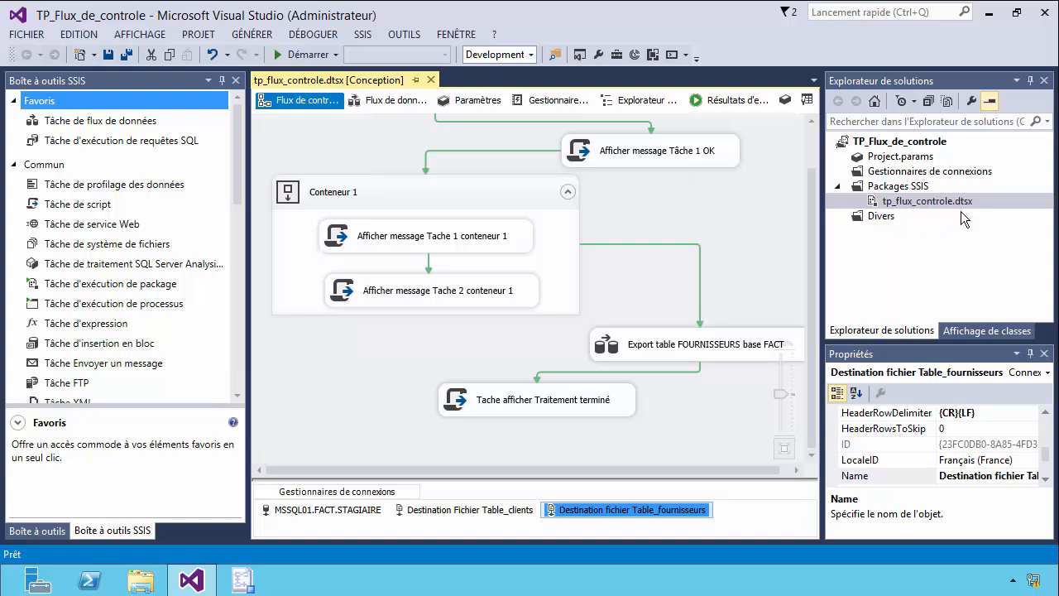
scroll(582, 408, "up", 2)
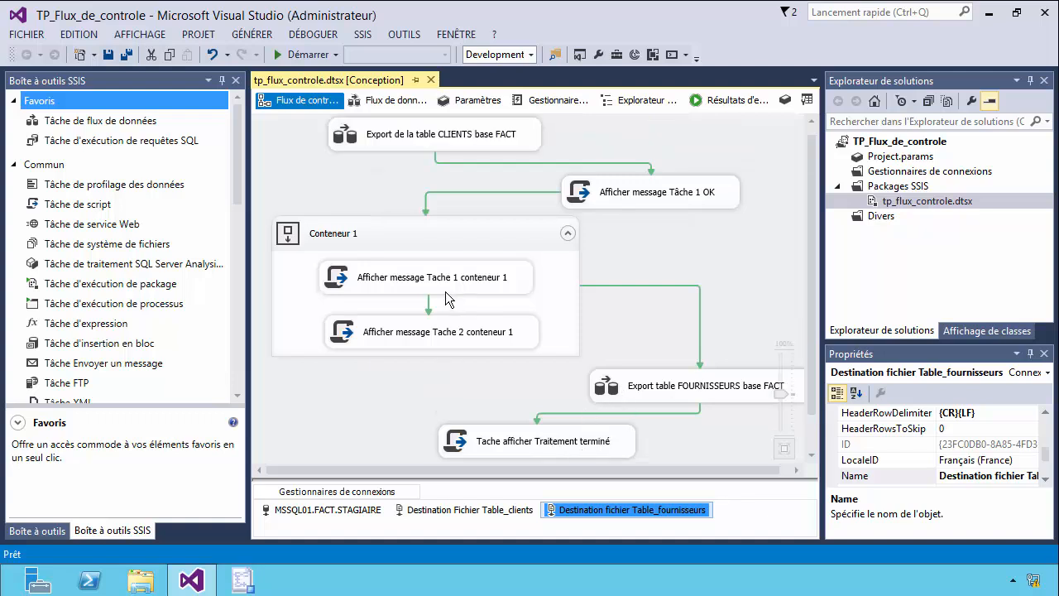
scroll(800, 325, "up", 1)
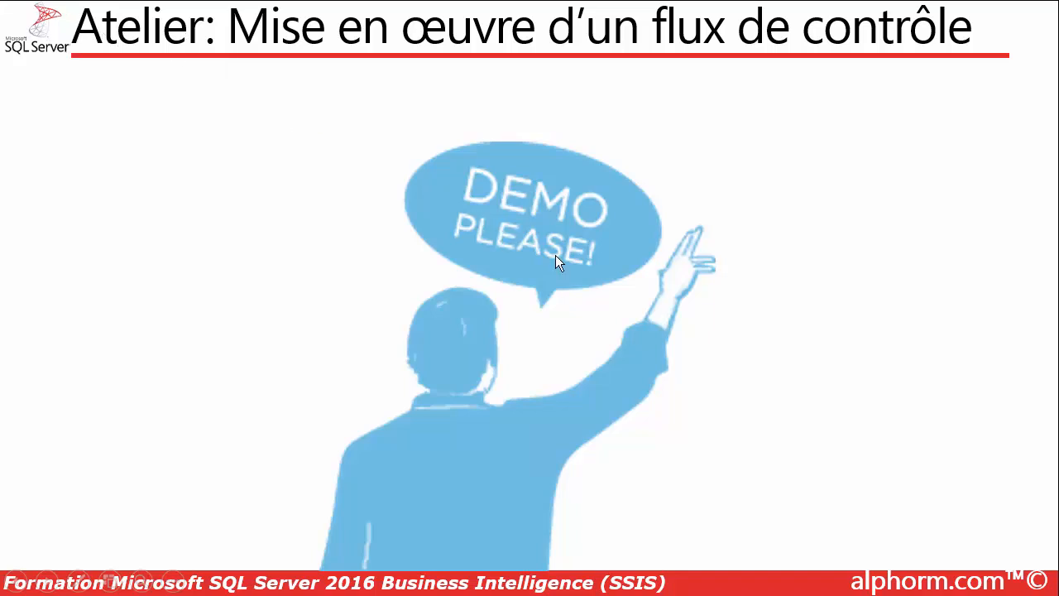
key("Right")
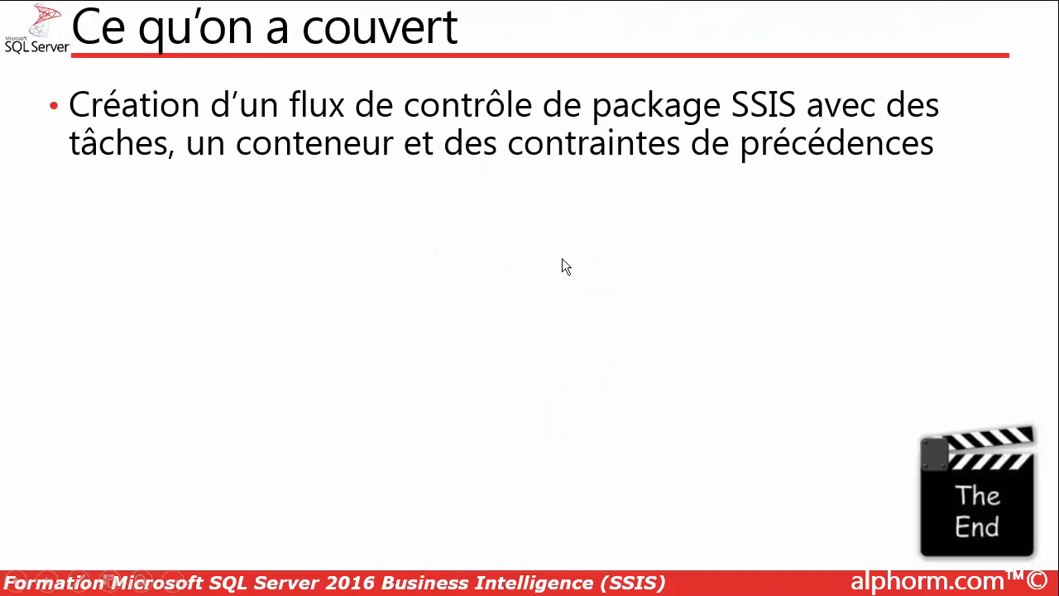